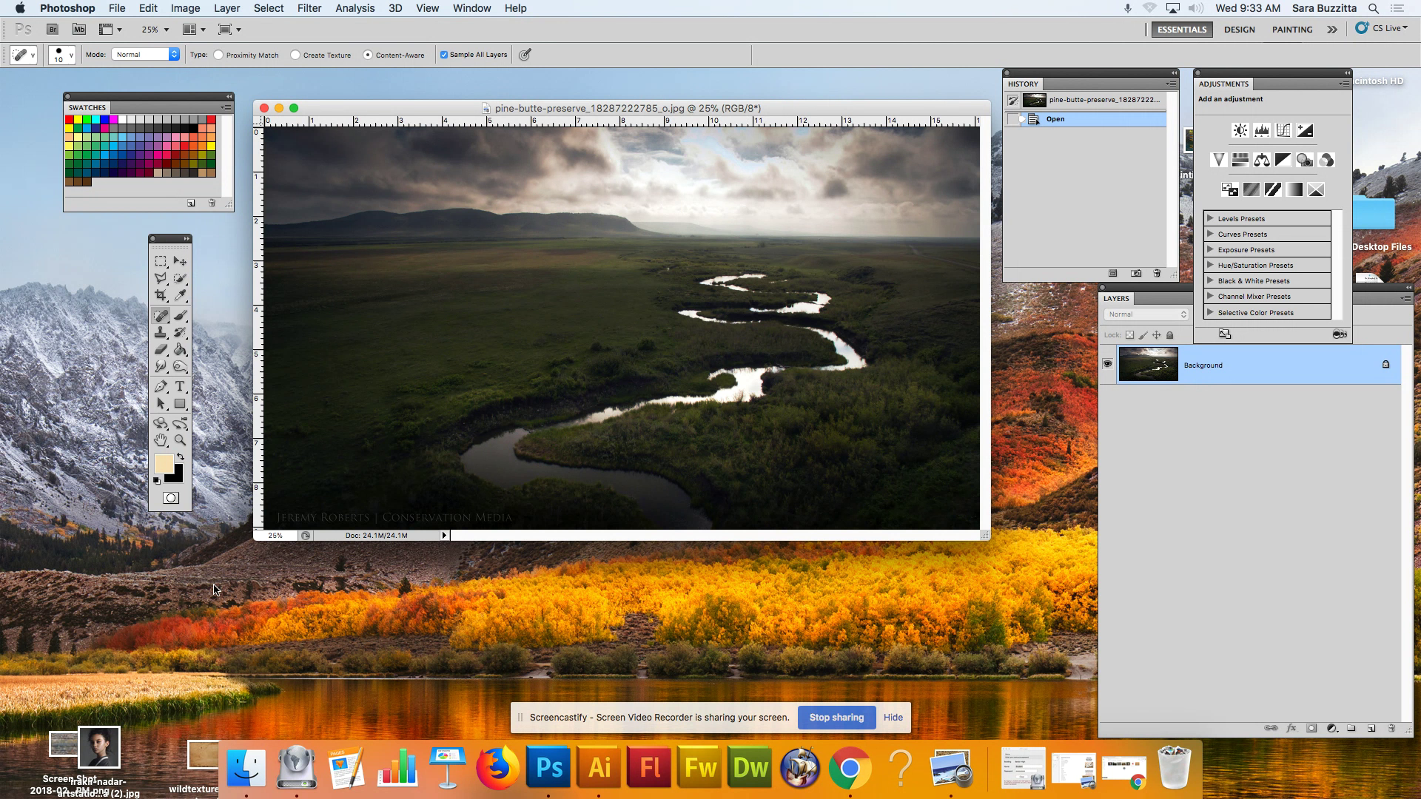
Move the portrait, paper texture and screenshot files clear of the Dock on the desktop and switch back to Photoshop.
{"action": "left_click_drag", "start_coordinate": [99, 753], "coordinate": [84, 579]}
{"action": "left_click_drag", "start_coordinate": [195, 747], "coordinate": [83, 399]}
{"action": "left_click_drag", "start_coordinate": [70, 744], "coordinate": [89, 642]}
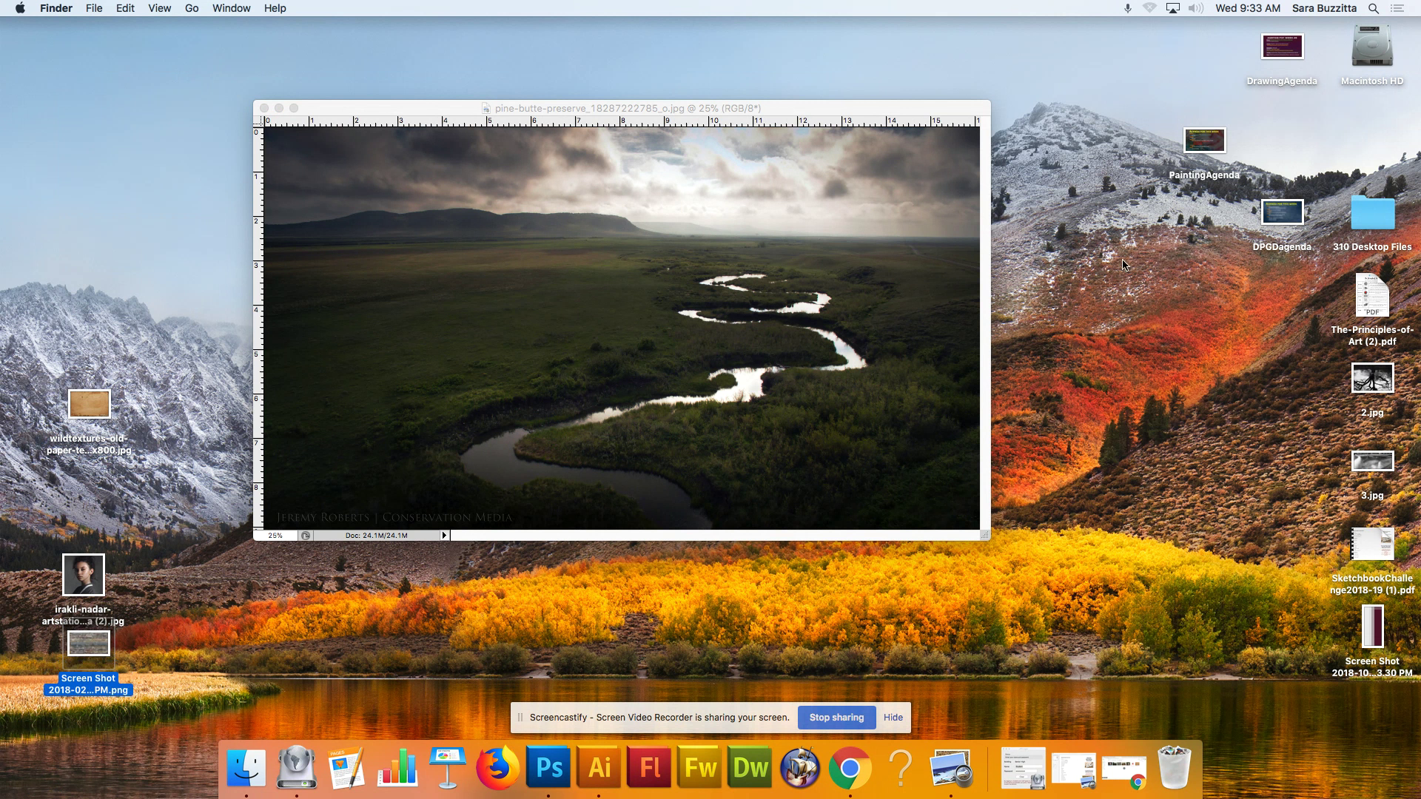
{"action": "left_click", "coordinate": [946, 110]}
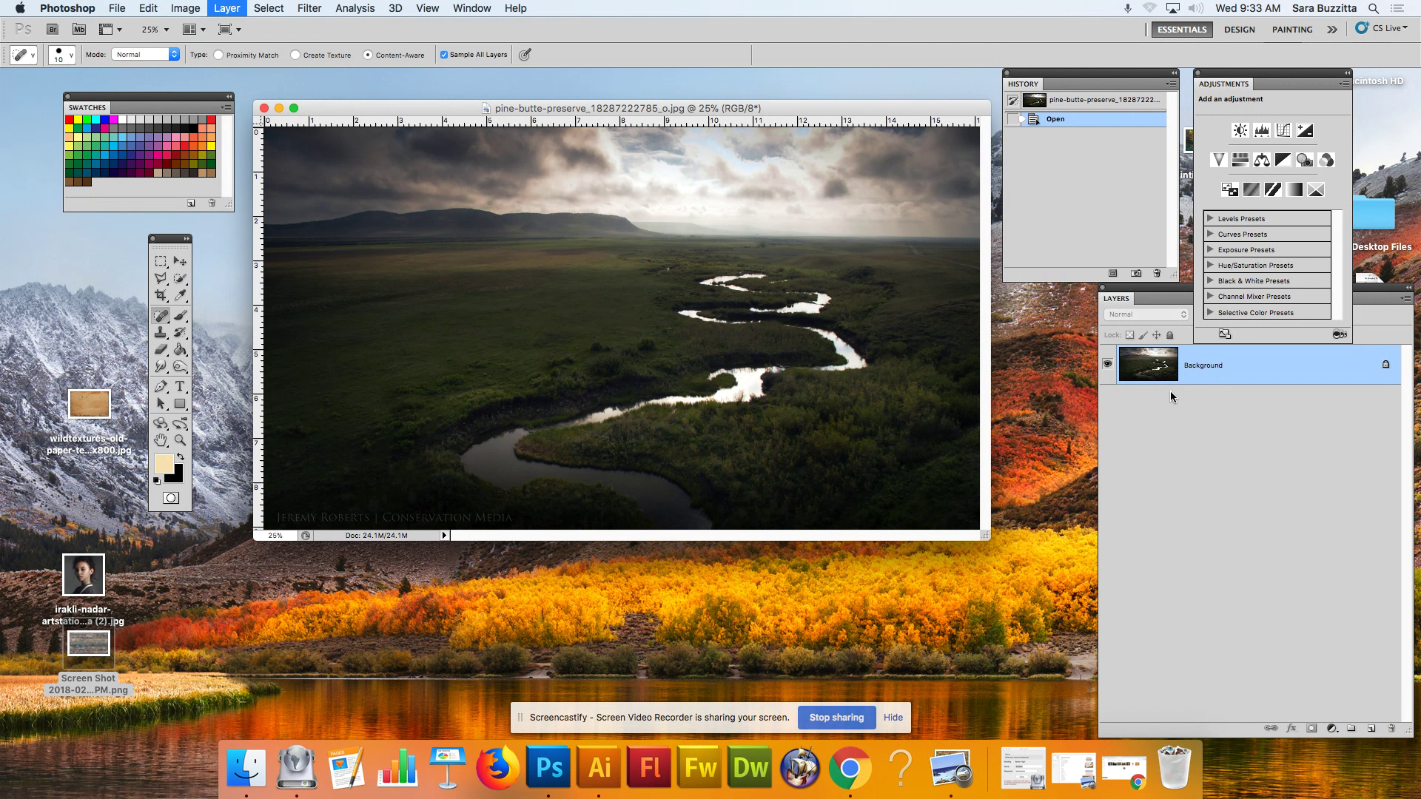
Duplicate the Background layer and name the copy "Editing Layer".
{"action": "key", "text": "super+j"}
{"action": "left_click", "coordinate": [1192, 370]}
{"action": "double_click", "coordinate": [1192, 367]}
{"action": "type", "text": "Editing Layer"}
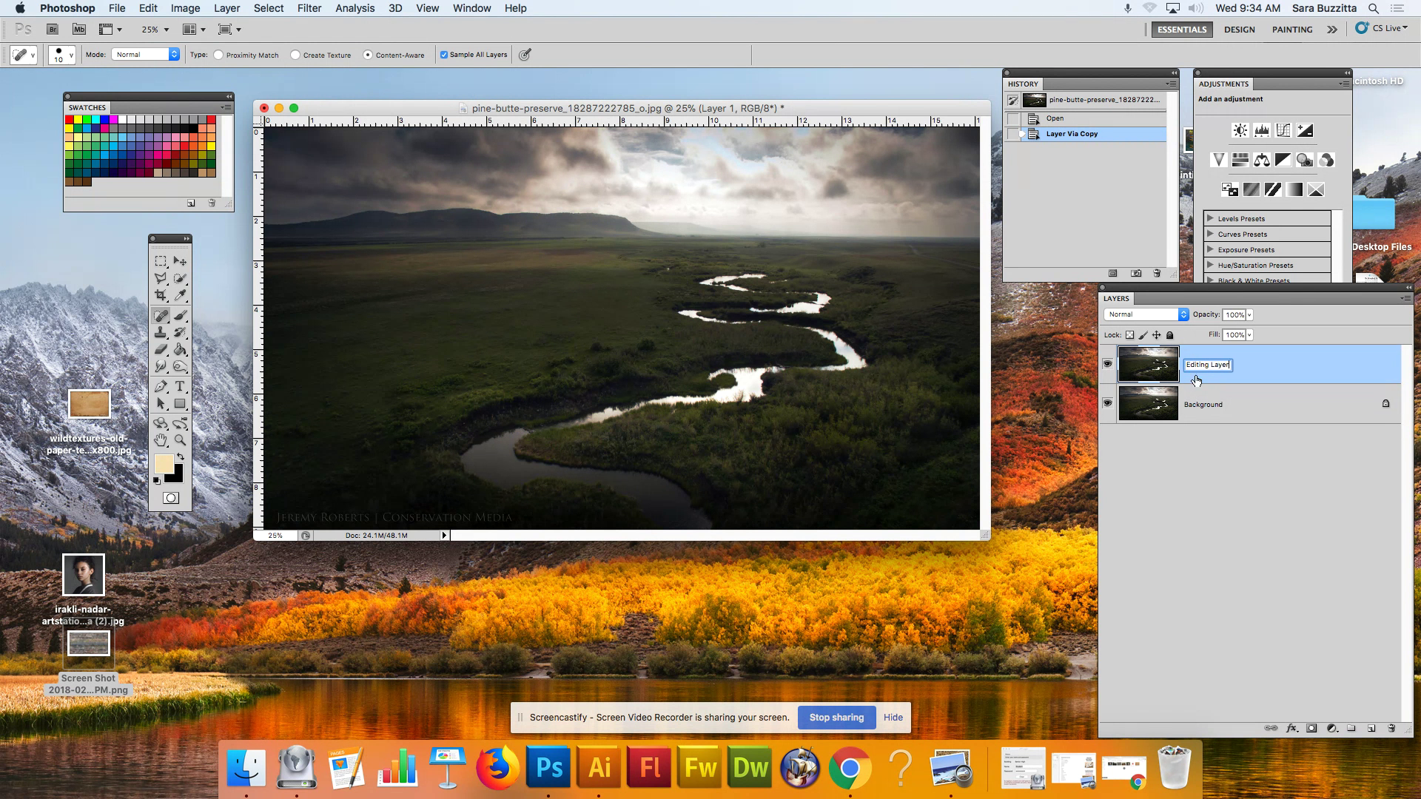
{"action": "left_click", "coordinate": [1272, 362]}
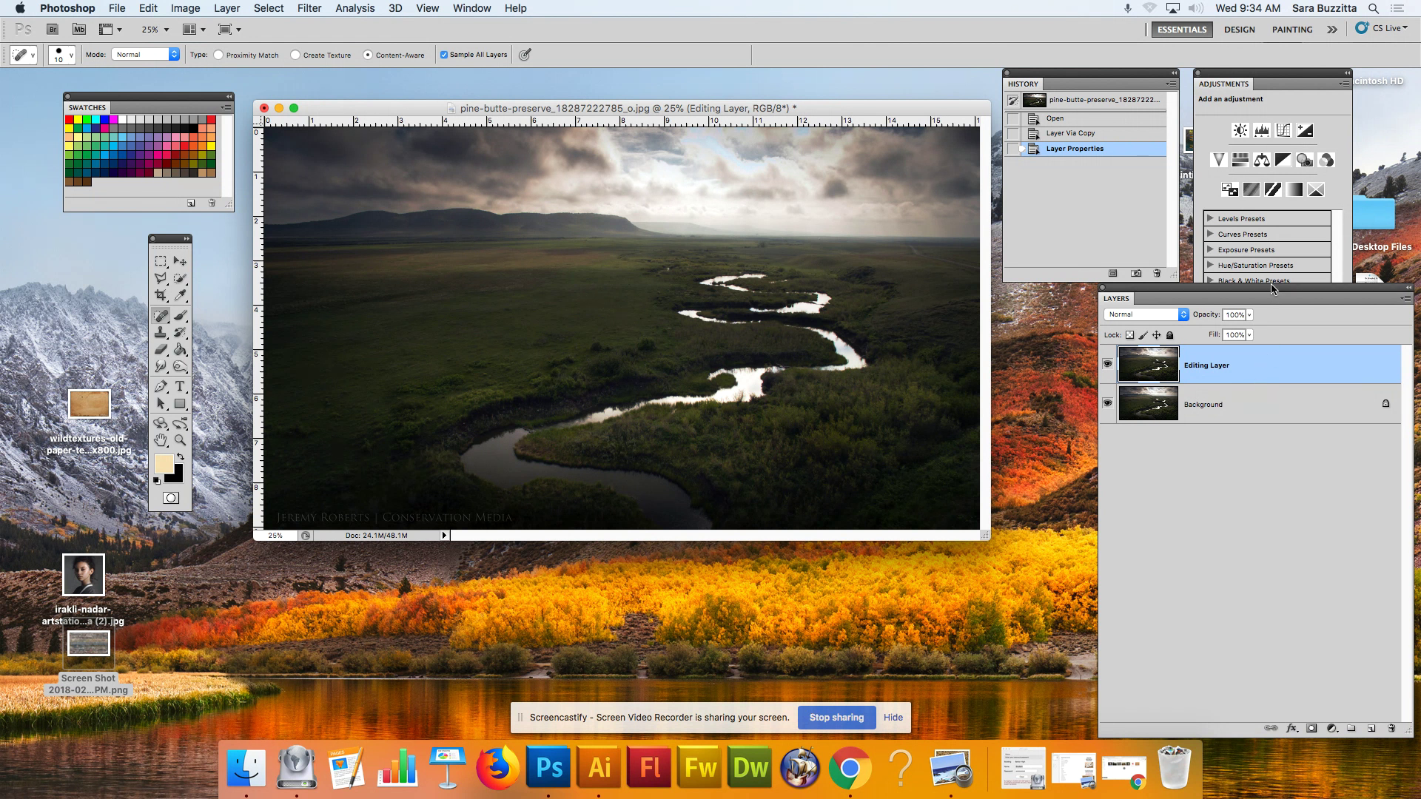
Uncover the adjustment options, add a Levels adjustment clipped to the Editing Layer, and set its midtone value to 1.49.
{"action": "left_click_drag", "start_coordinate": [1271, 286], "coordinate": [1210, 301]}
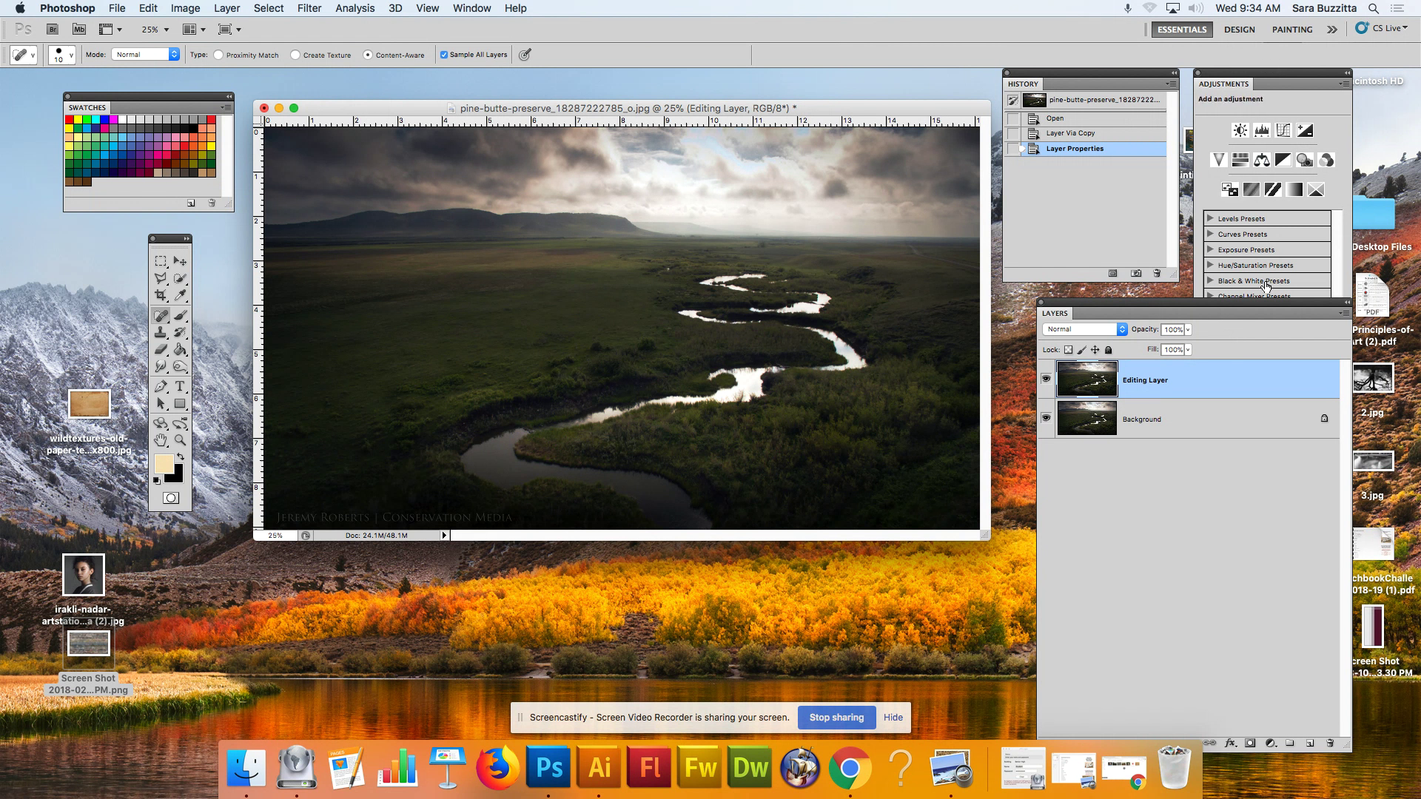
{"action": "left_click", "coordinate": [1261, 132]}
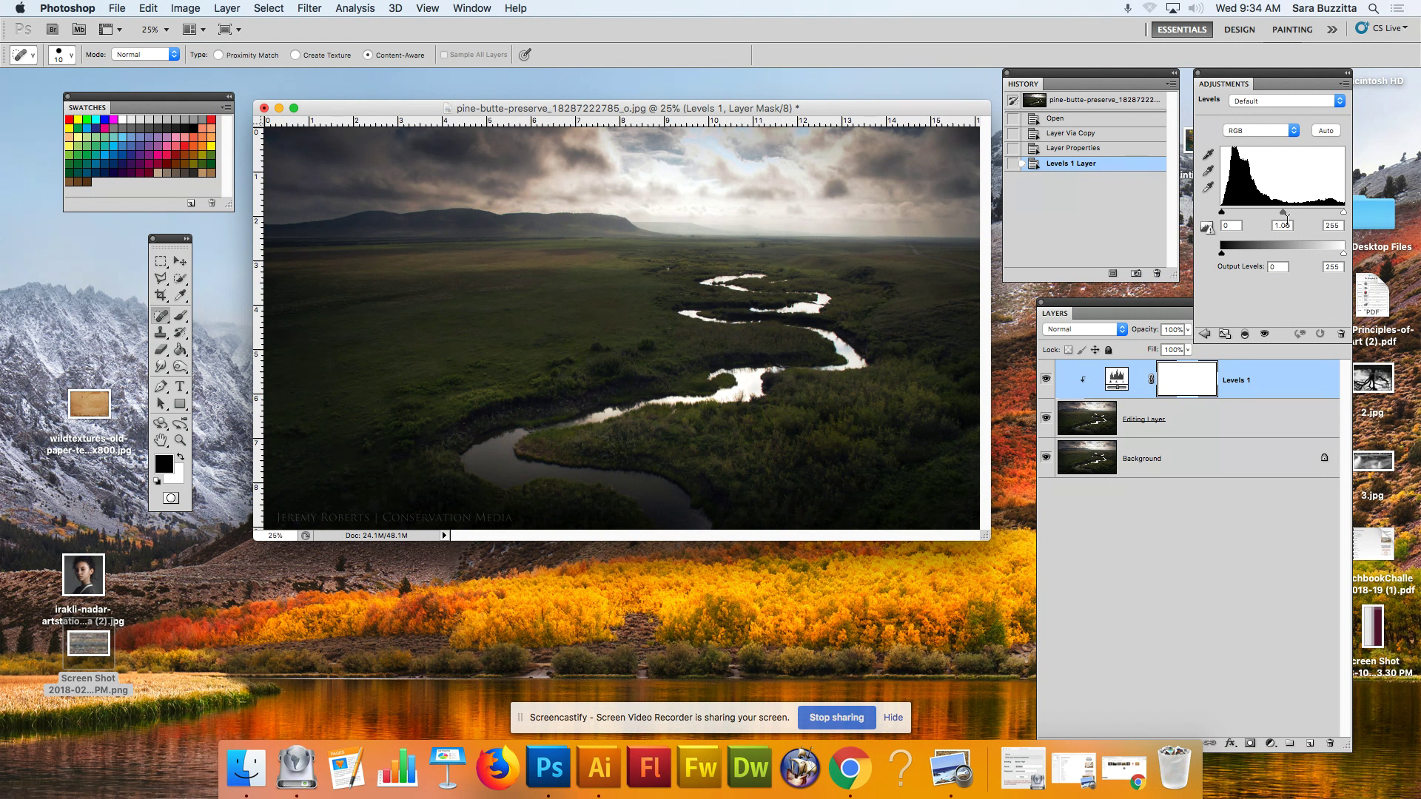
{"action": "left_click_drag", "start_coordinate": [1282, 212], "coordinate": [1266, 214]}
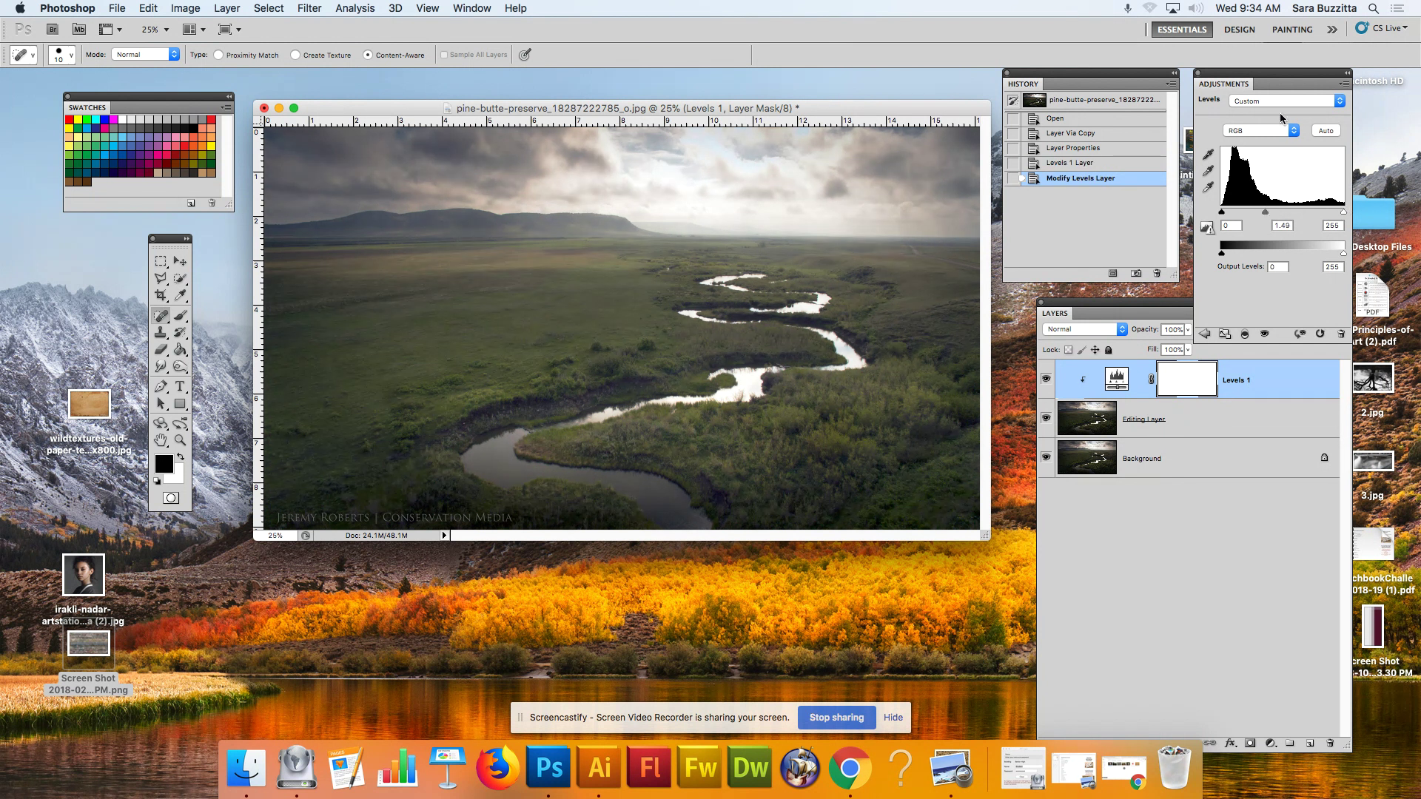
{"action": "left_click", "coordinate": [1324, 103]}
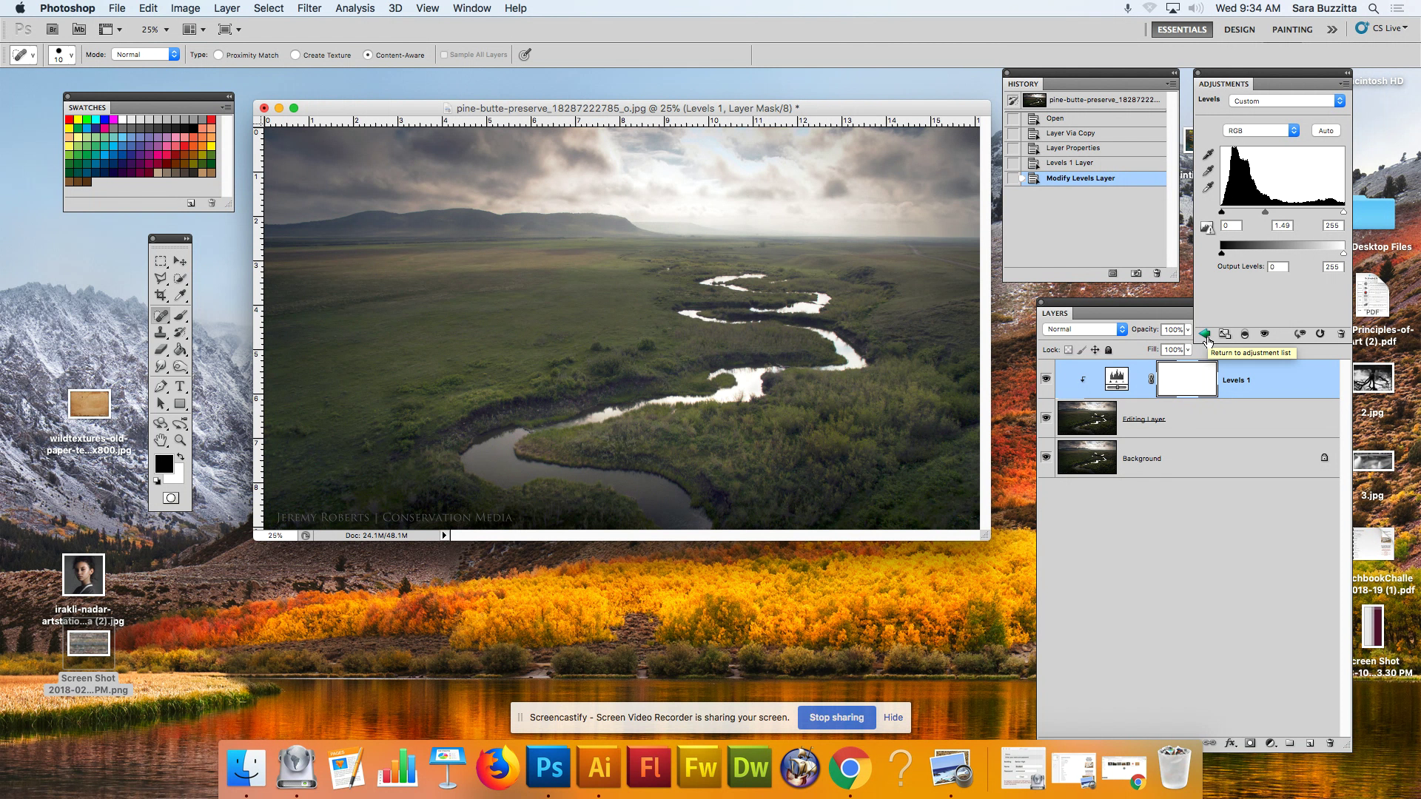
Add a Curves adjustment and shape it with on-image sampling, brightening the grass and shrubs and adjusting the sky and dark foreground.
{"action": "left_click", "coordinate": [1206, 339]}
{"action": "left_click", "coordinate": [1282, 133]}
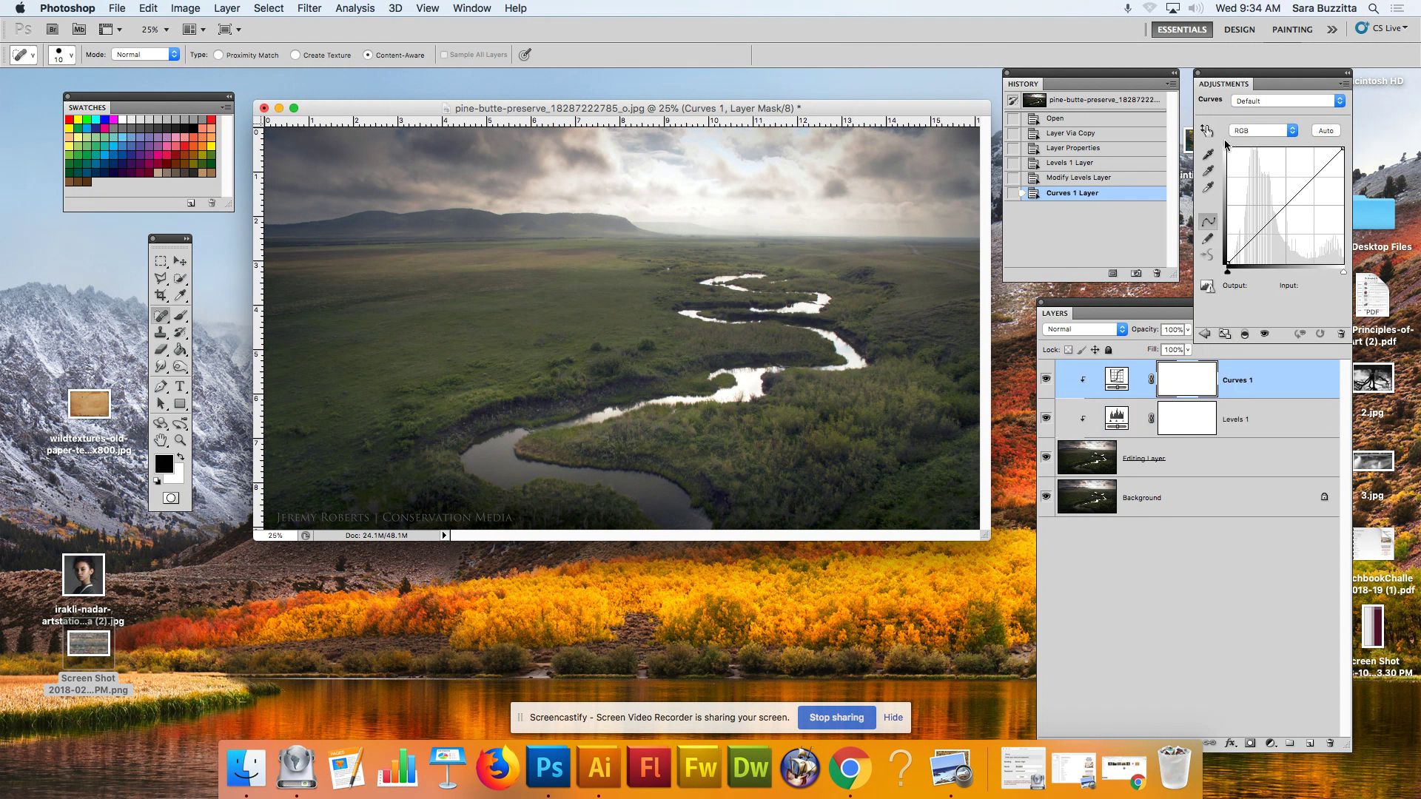
{"action": "left_click", "coordinate": [1210, 134]}
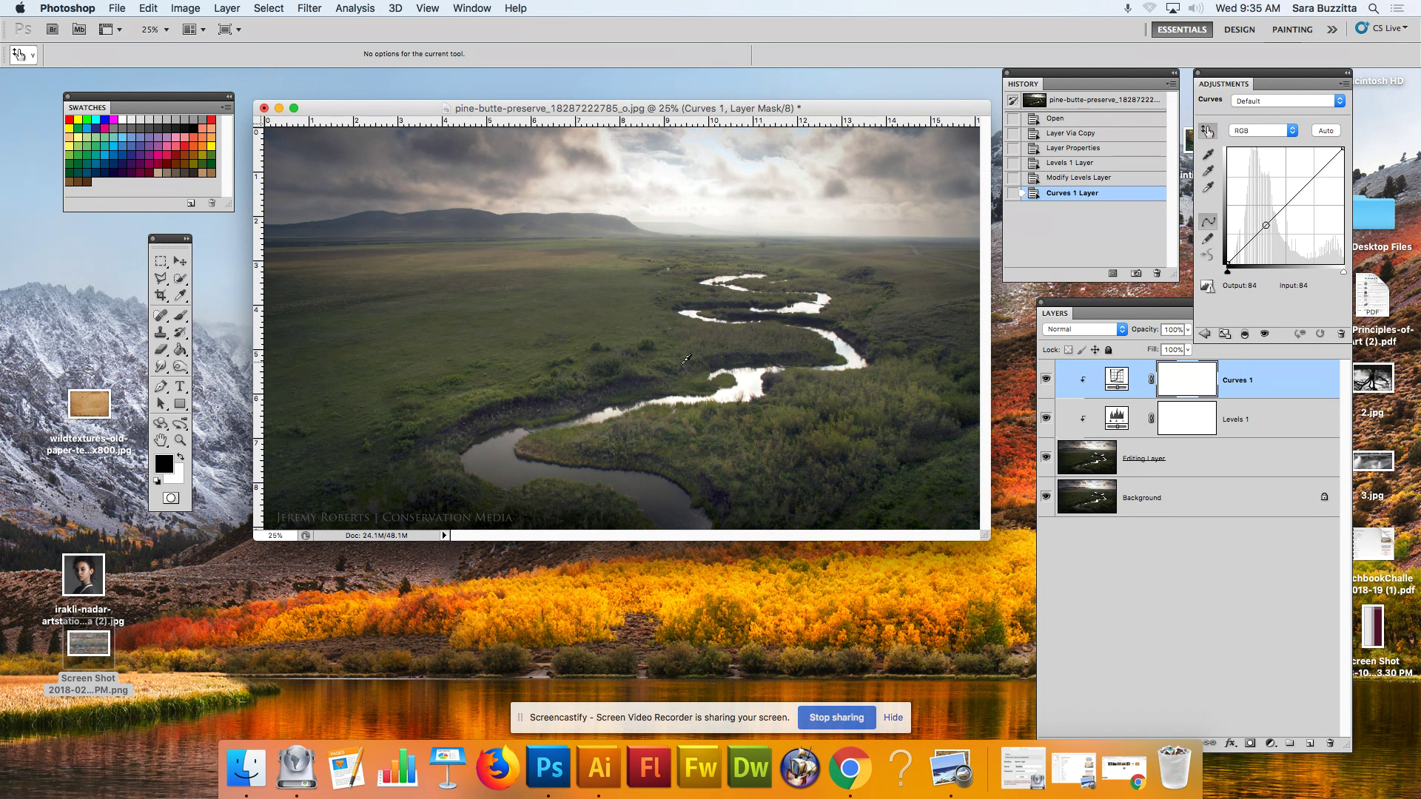
{"action": "left_click_drag", "start_coordinate": [378, 357], "coordinate": [378, 350]}
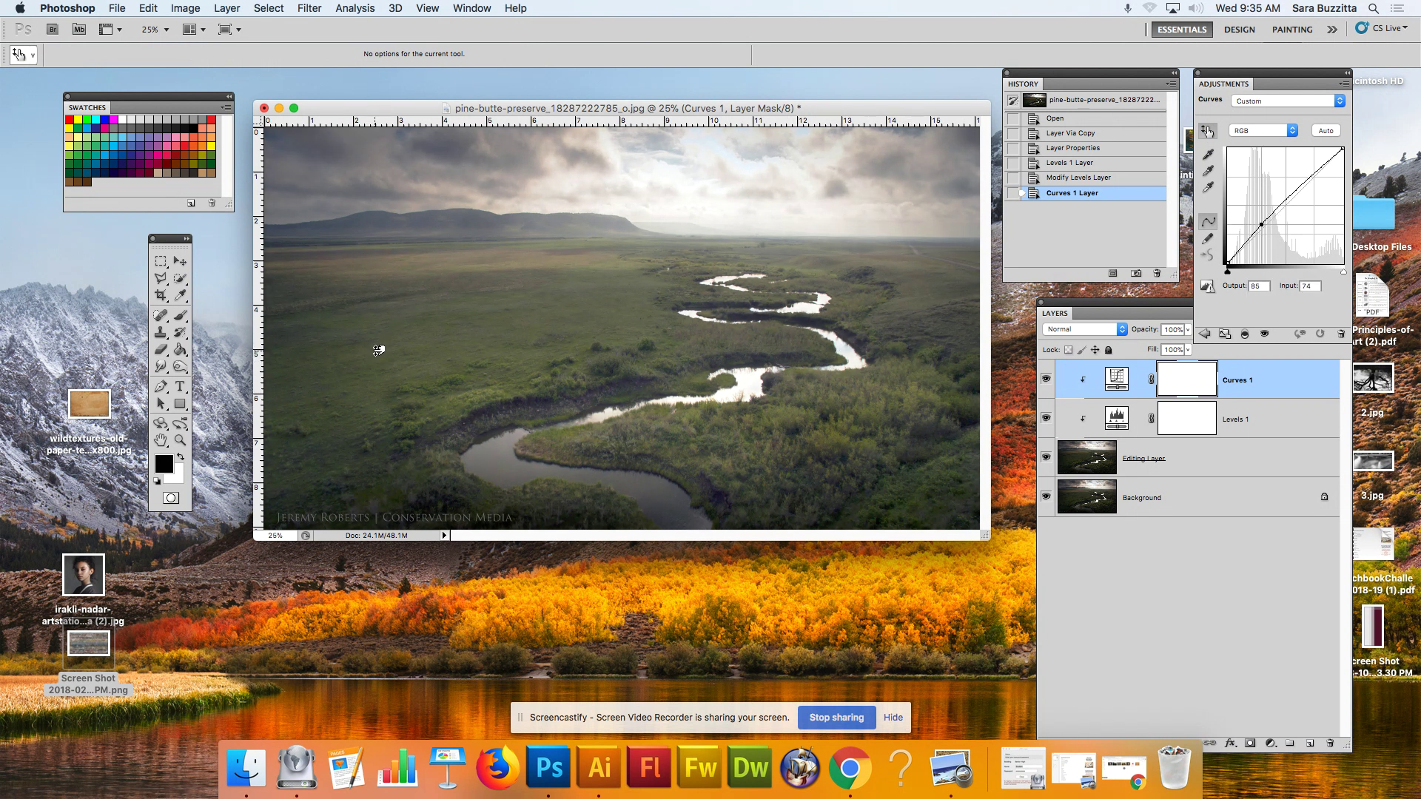
{"action": "left_click_drag", "start_coordinate": [809, 388], "coordinate": [817, 383]}
{"action": "left_click", "coordinate": [811, 212]}
{"action": "left_click_drag", "start_coordinate": [810, 212], "coordinate": [809, 215]}
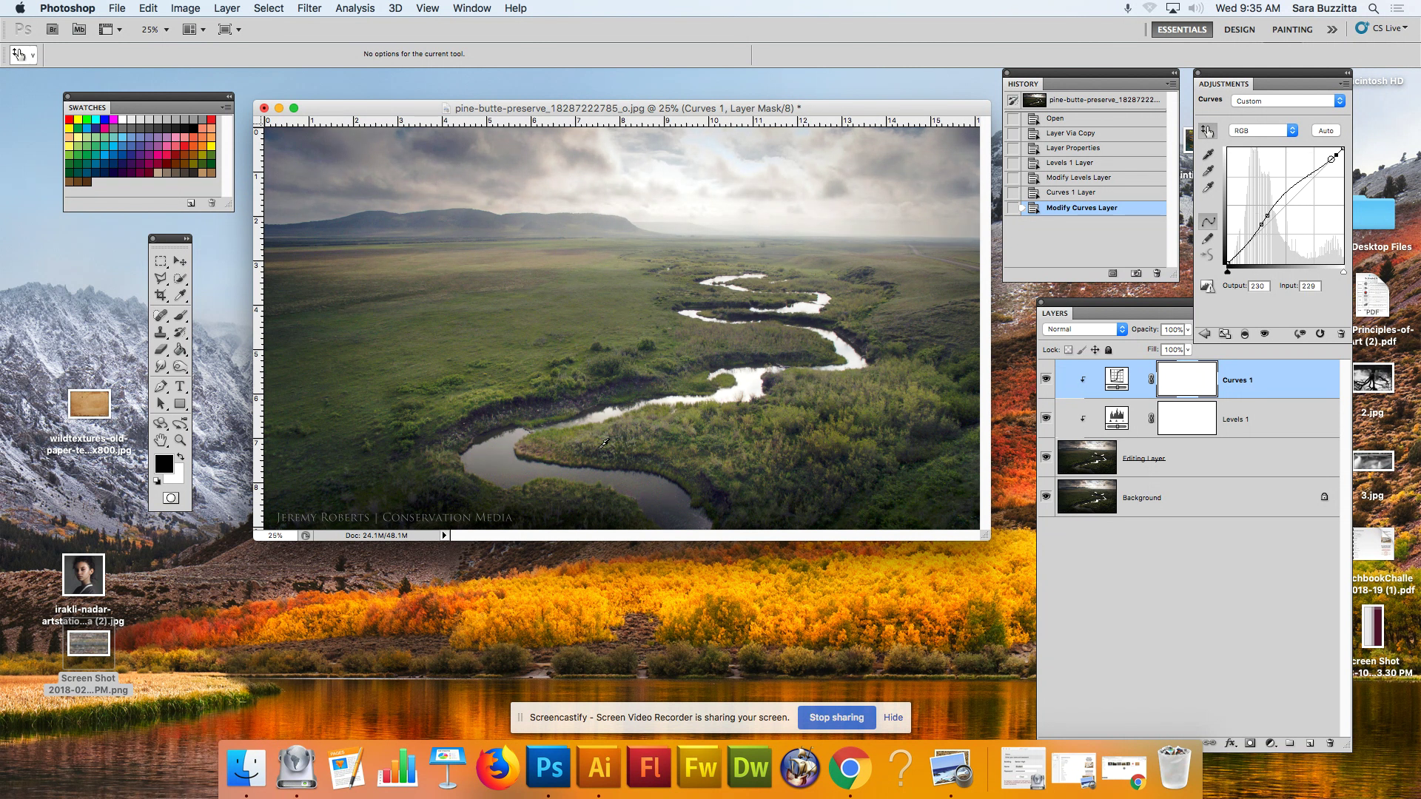
{"action": "left_click_drag", "start_coordinate": [341, 473], "coordinate": [343, 481]}
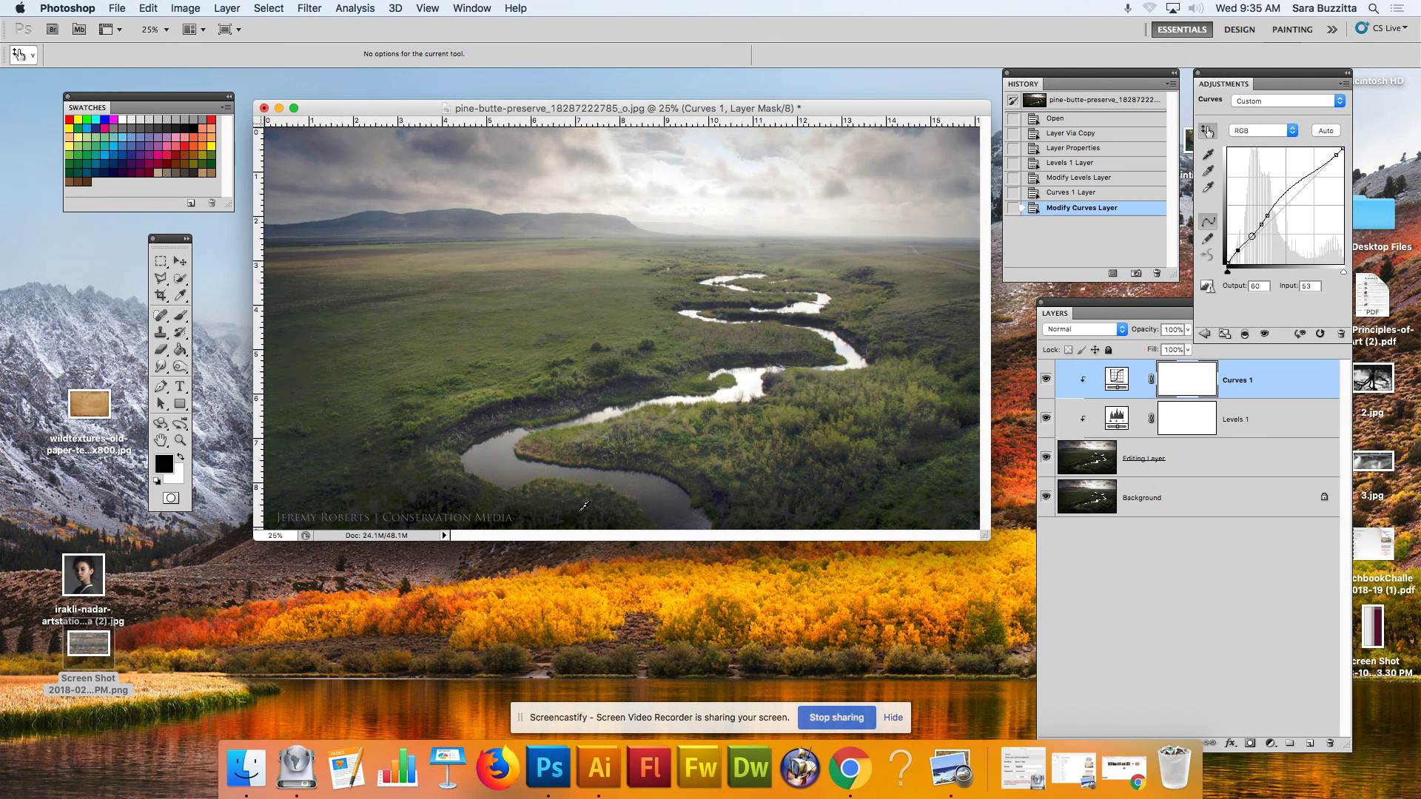
Enlarge and reposition the document window so there is empty space around the whole image.
{"action": "left_click_drag", "start_coordinate": [985, 537], "coordinate": [1003, 587]}
{"action": "left_click_drag", "start_coordinate": [896, 113], "coordinate": [879, 110]}
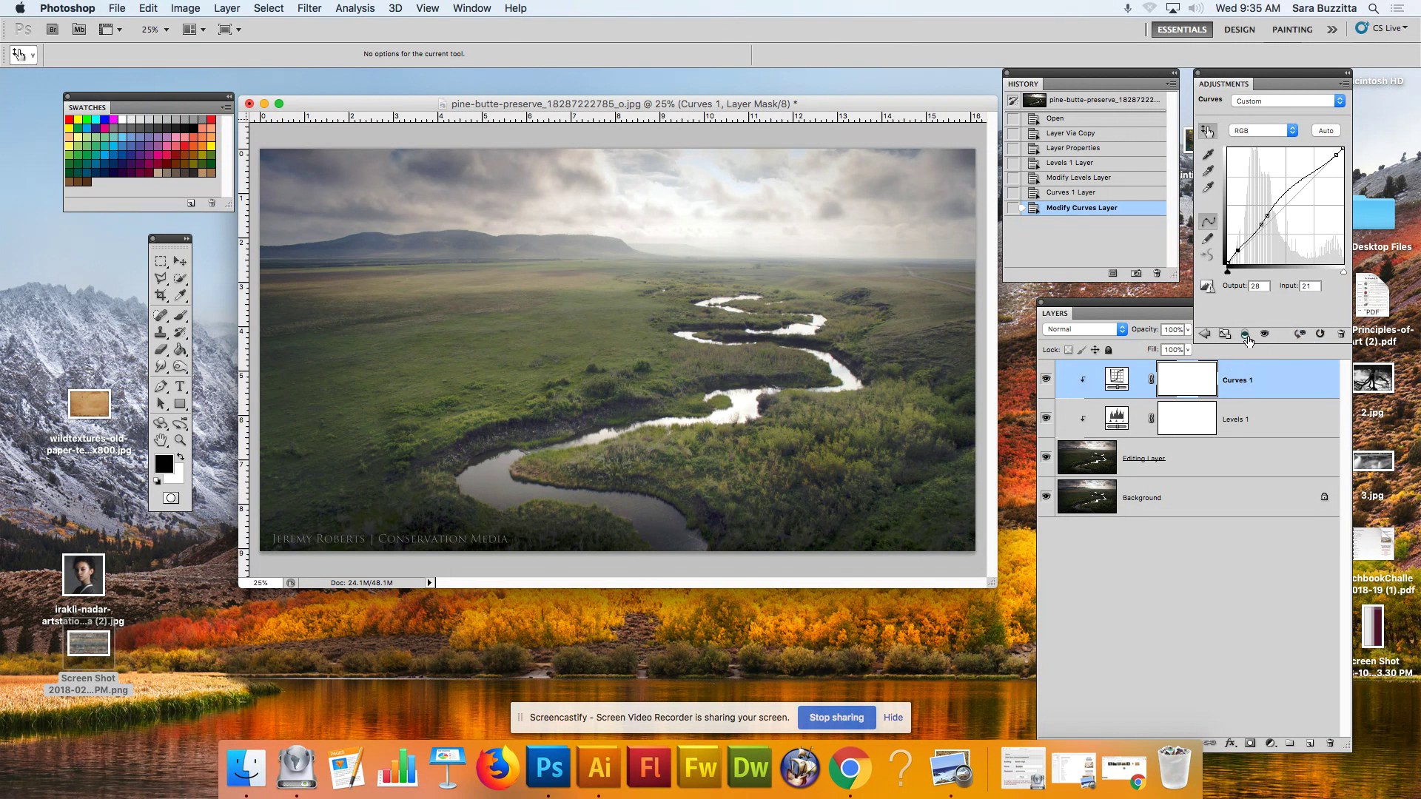
Release and re-create the Curves adjustment's clipping mask several times to demonstrate how it clips to the Editing Layer.
{"action": "left_click", "coordinate": [1247, 335]}
{"action": "left_click", "coordinate": [1246, 334]}
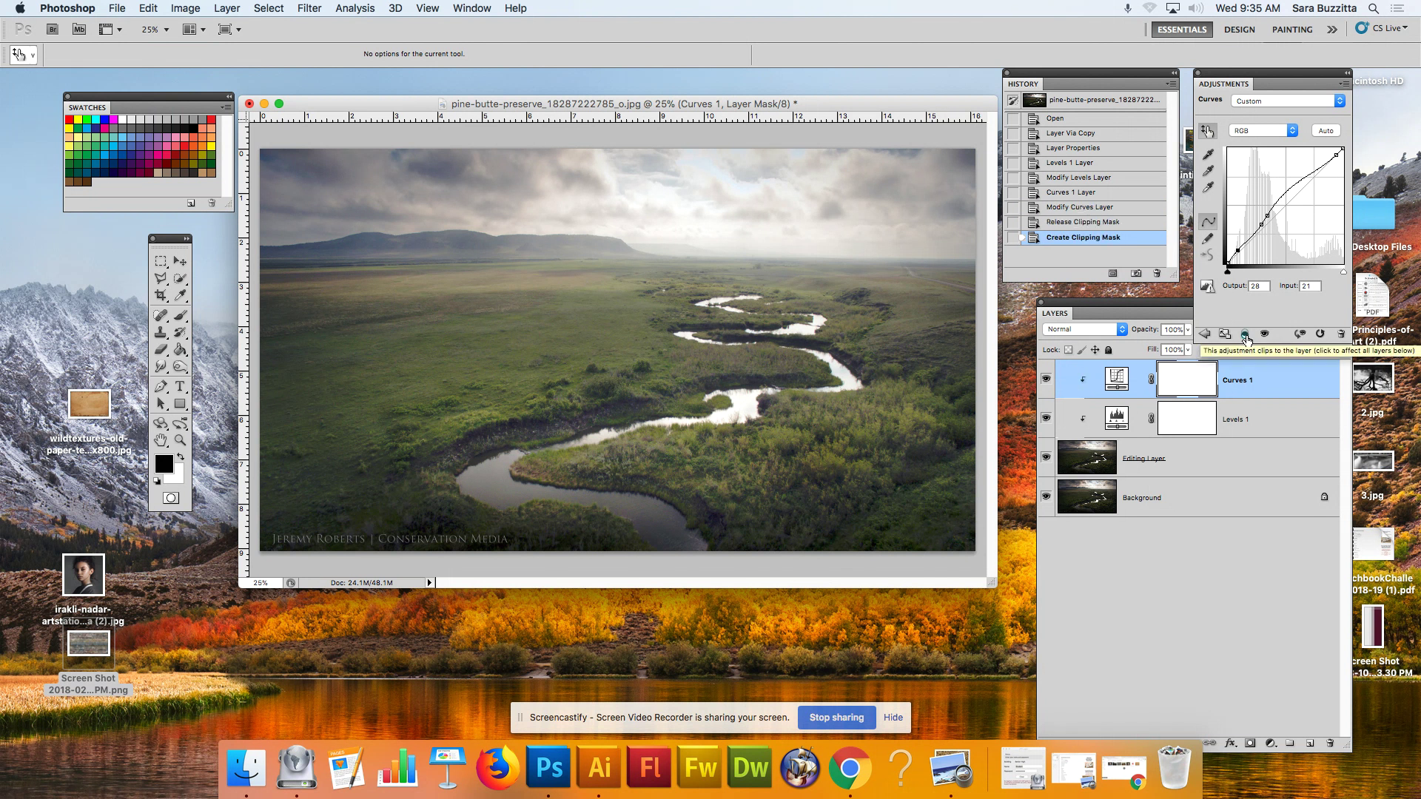
{"action": "left_click", "coordinate": [1246, 335]}
{"action": "left_click", "coordinate": [1246, 335]}
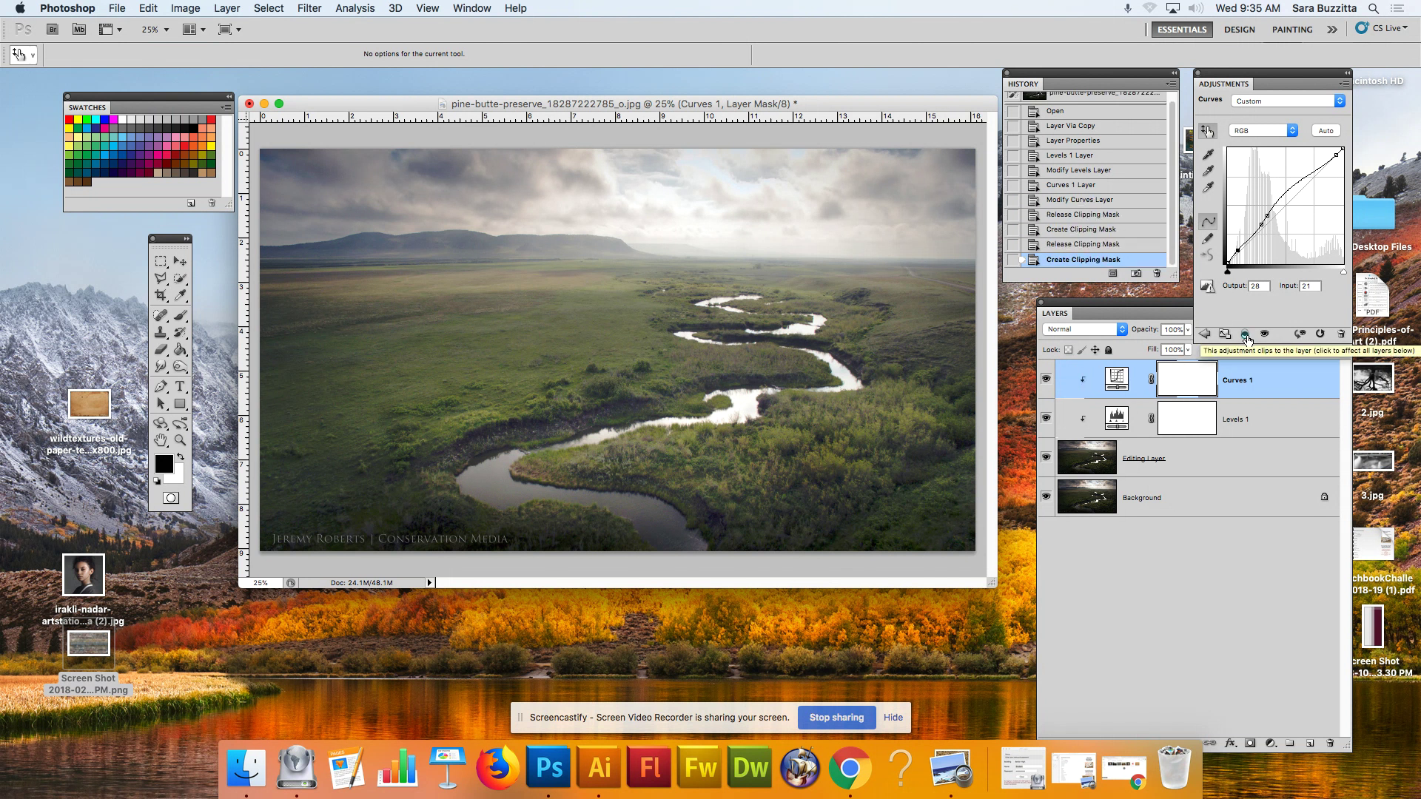
{"action": "left_click", "coordinate": [1246, 334]}
{"action": "left_click", "coordinate": [1246, 335]}
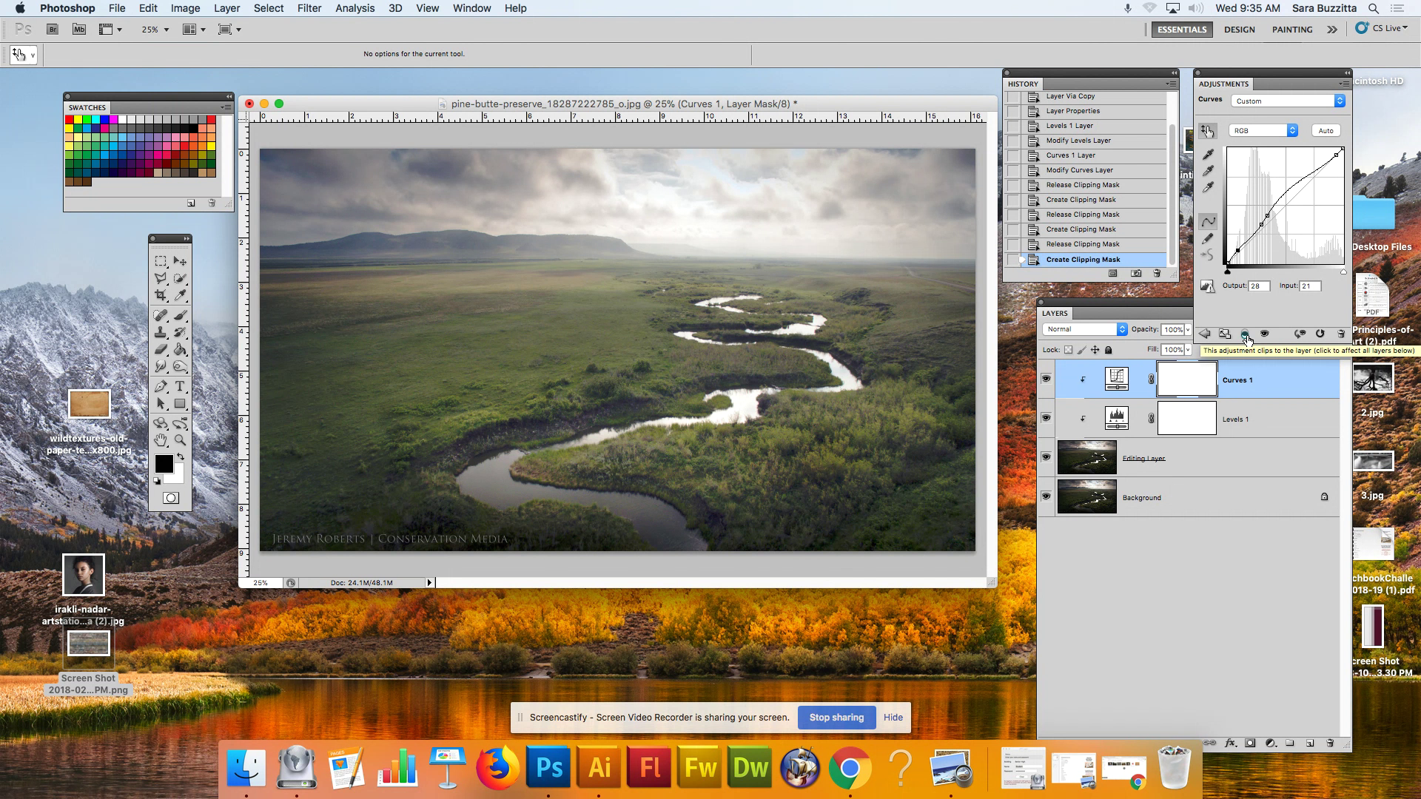
{"action": "left_click", "coordinate": [1084, 438], "text": "alt"}
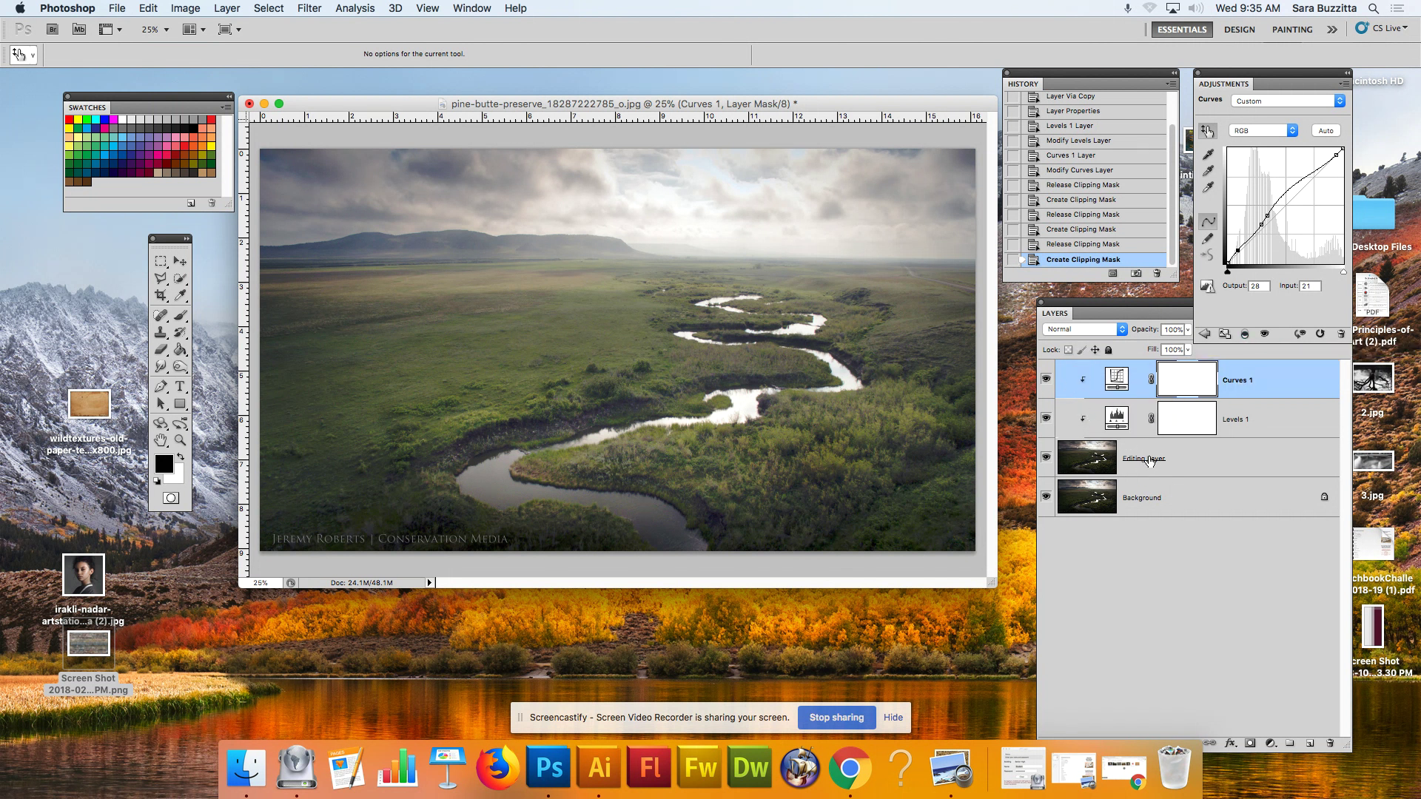
Toggle the Editing Layer's visibility repeatedly to compare the original photo with the adjusted one.
{"action": "left_click", "coordinate": [1046, 458]}
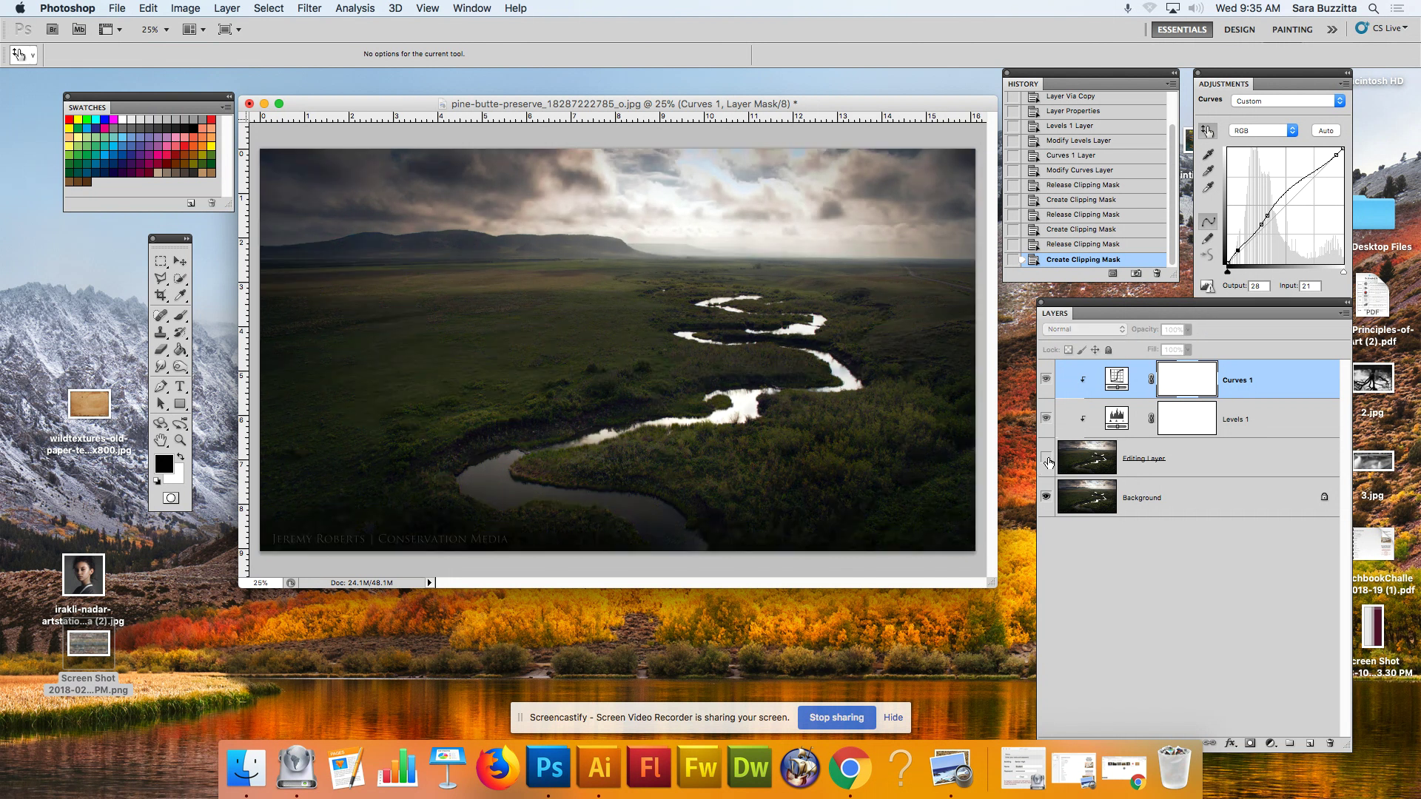
{"action": "left_click", "coordinate": [1046, 459]}
{"action": "left_click", "coordinate": [1045, 459]}
{"action": "left_click", "coordinate": [1045, 459]}
{"action": "left_click", "coordinate": [1045, 459]}
{"action": "left_click", "coordinate": [1046, 459]}
{"action": "left_click", "coordinate": [1046, 458]}
{"action": "left_click", "coordinate": [1046, 459]}
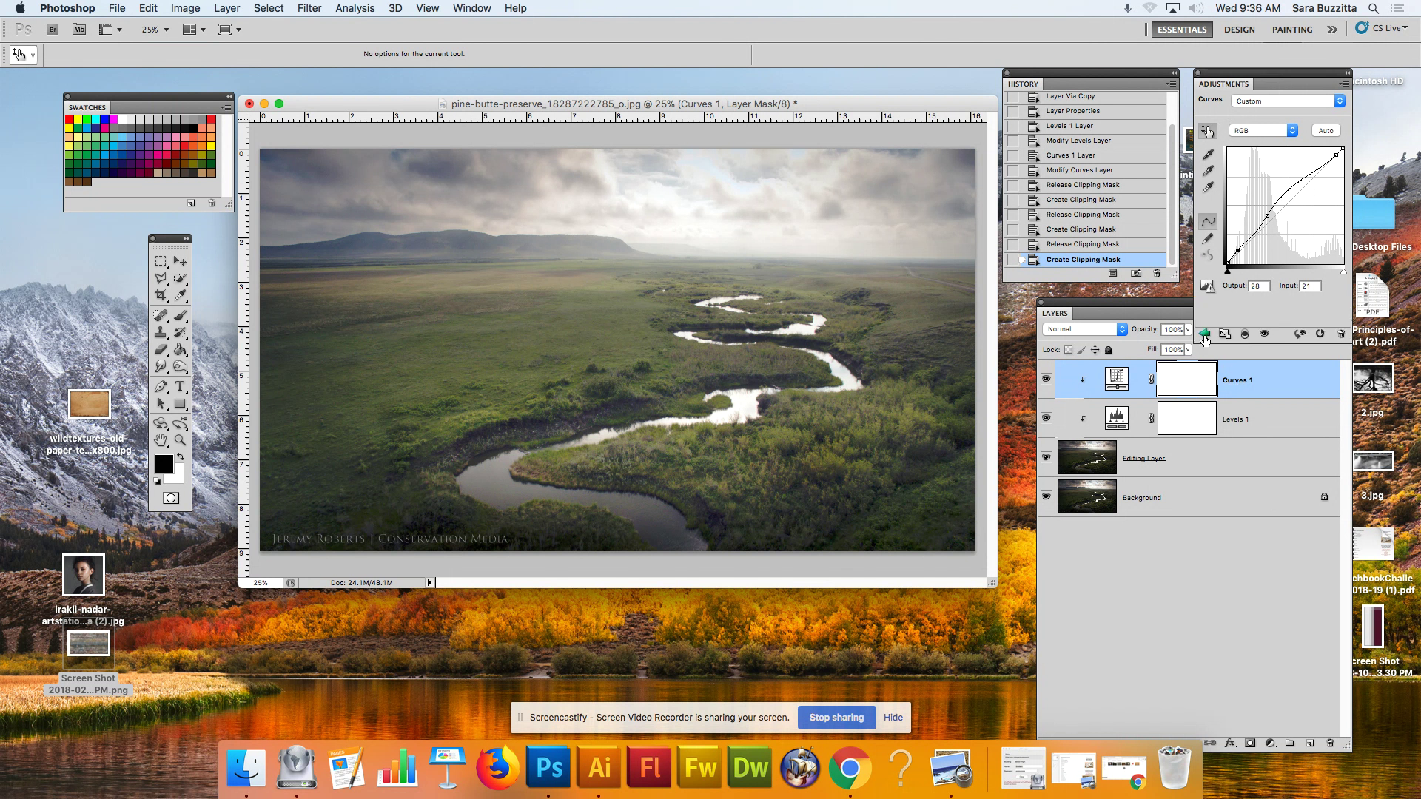
Add a Hue/Saturation adjustment and use on-image sampling to raise the shrubs' saturation and set the Blues saturation to +21 at the hills.
{"action": "left_click", "coordinate": [1204, 336]}
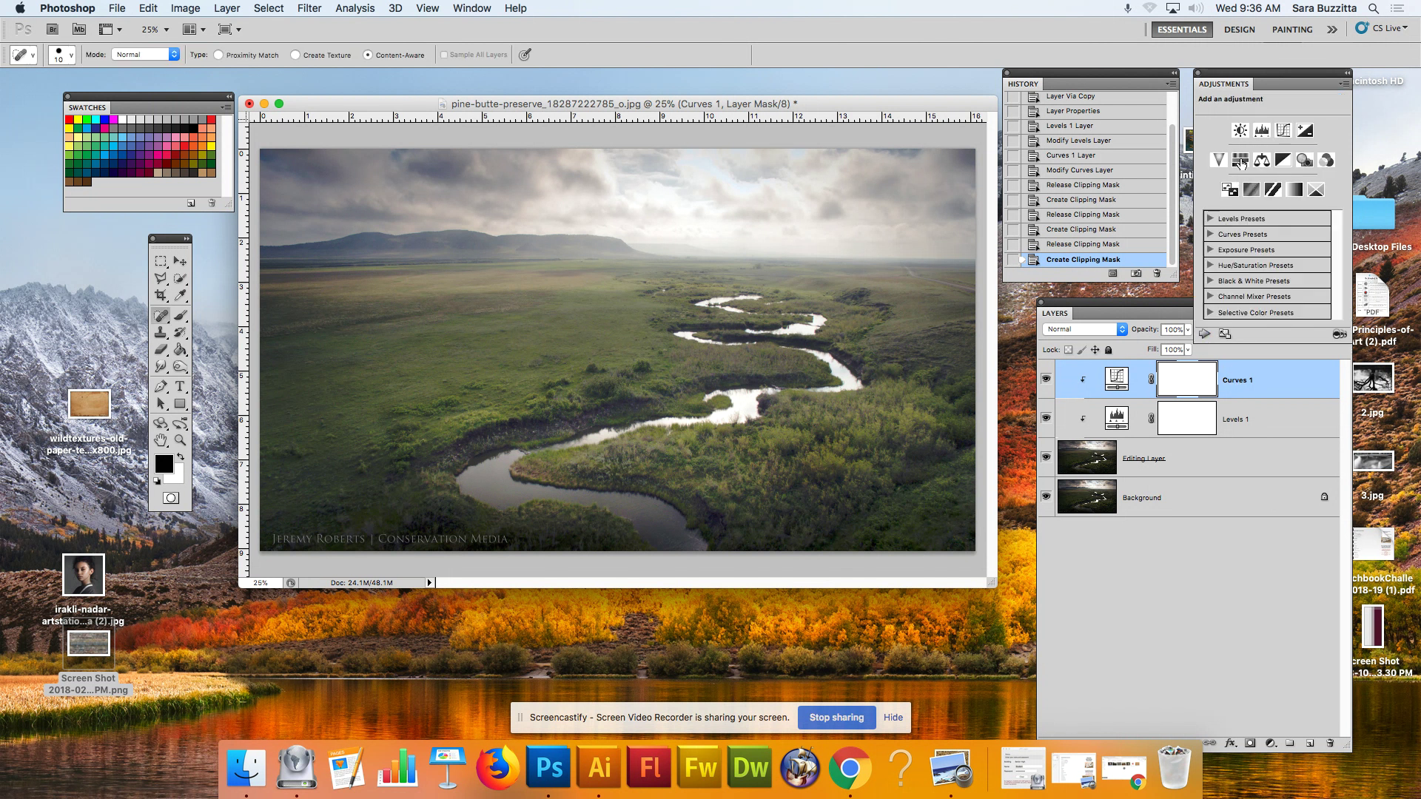
{"action": "left_click", "coordinate": [1241, 161]}
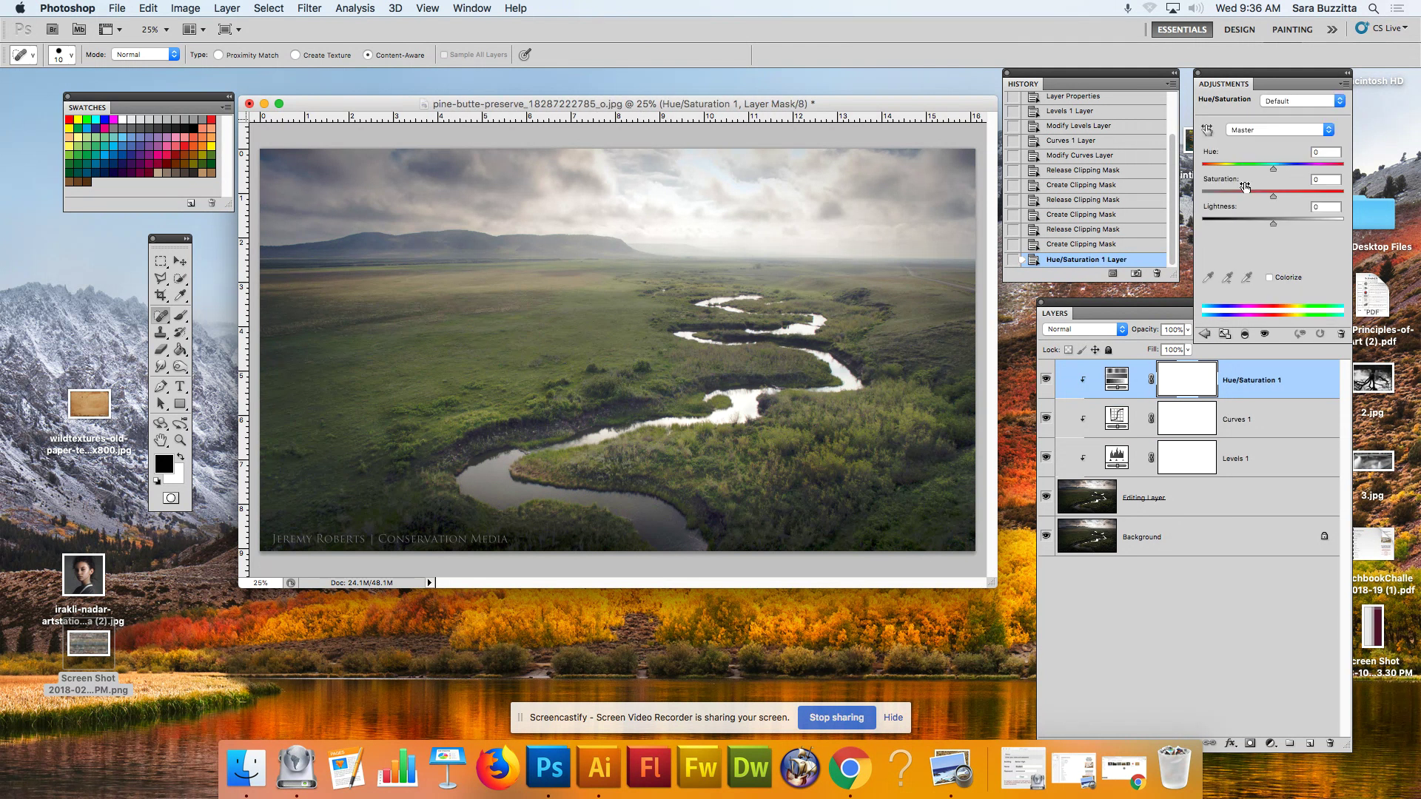
{"action": "left_click", "coordinate": [1206, 128]}
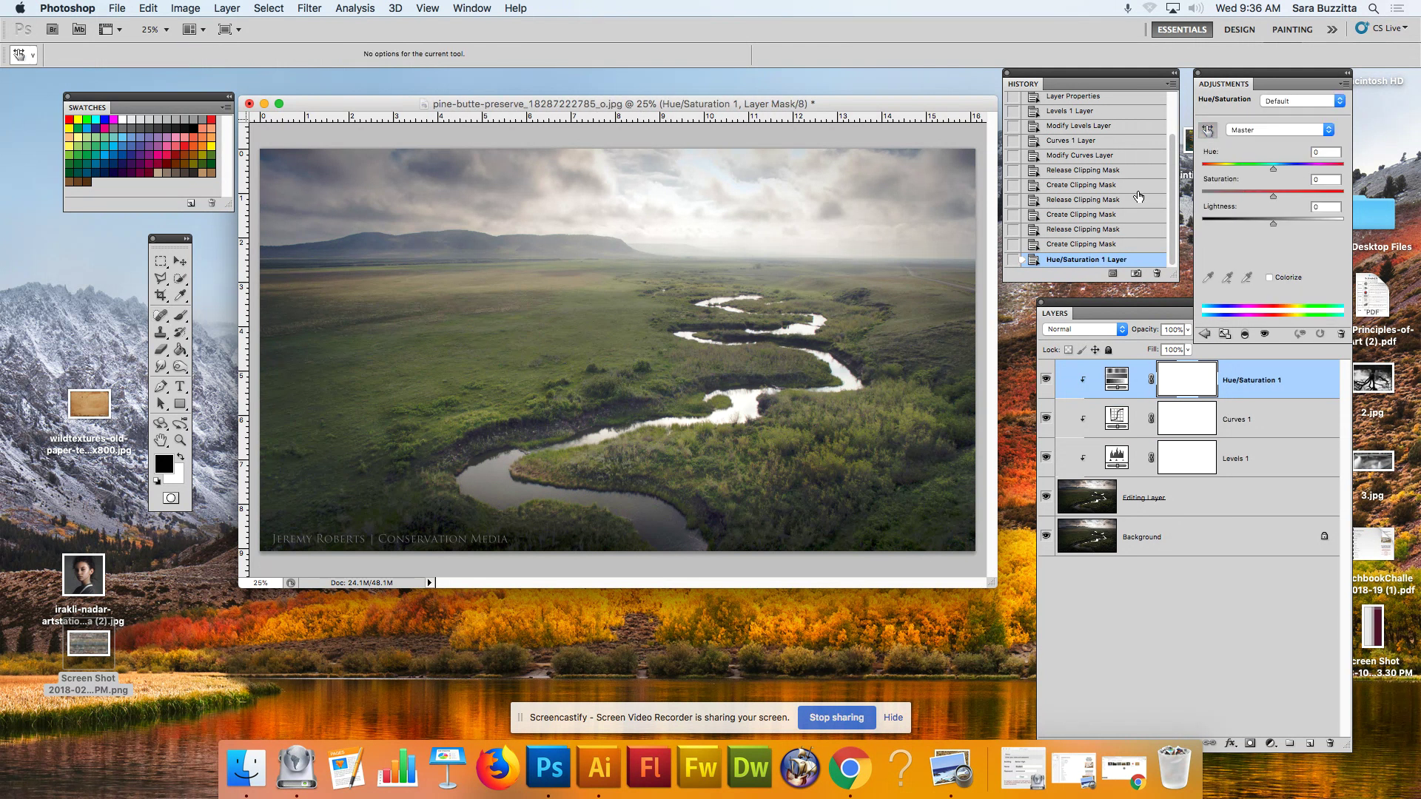
{"action": "left_click", "coordinate": [846, 424]}
{"action": "left_click_drag", "start_coordinate": [846, 423], "coordinate": [857, 402]}
{"action": "left_click_drag", "start_coordinate": [431, 243], "coordinate": [436, 252]}
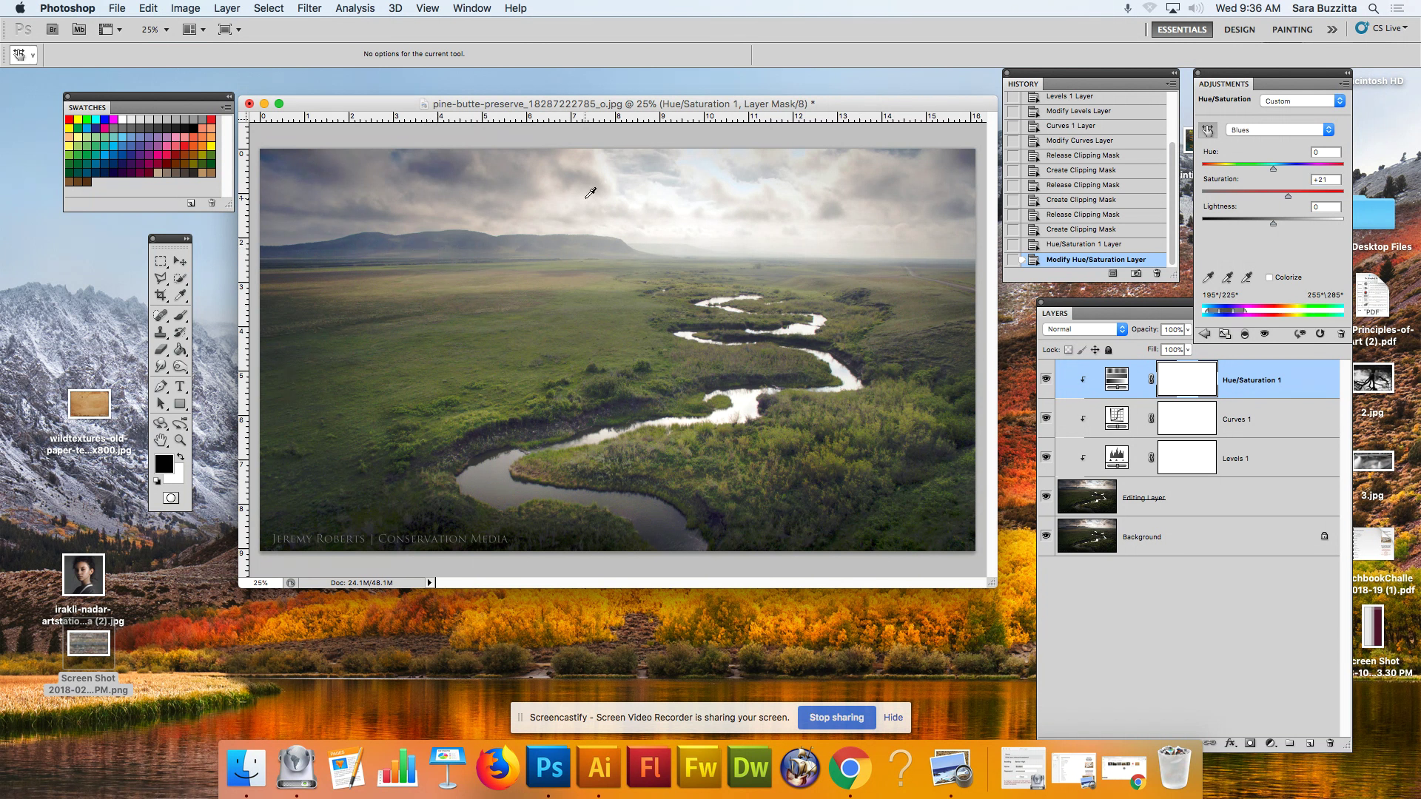
Fine-tune the saturation of the clouds, riverbank and shrubs on the image, setting the Yellows saturation to +36.
{"action": "mouse_move", "coordinate": [764, 205]}
{"action": "left_mouse_down"}
{"action": "mouse_move", "coordinate": [777, 209]}
{"action": "mouse_move", "coordinate": [763, 203]}
{"action": "left_mouse_up"}
{"action": "left_click_drag", "start_coordinate": [525, 442], "coordinate": [542, 437]}
{"action": "left_click_drag", "start_coordinate": [925, 413], "coordinate": [905, 419]}
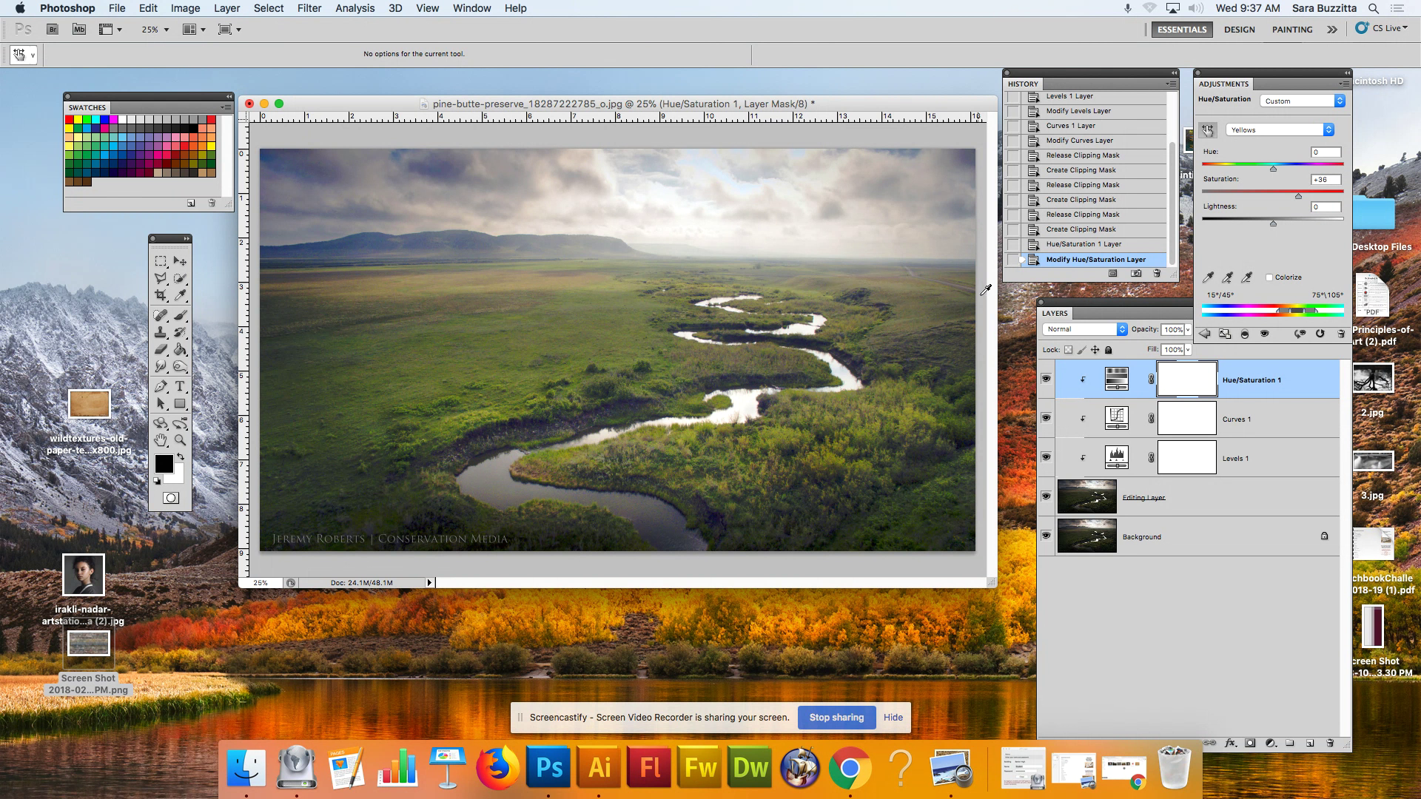
Place the desktop's wildtextures-old-paper-texture-3-1200x800 image over the landscape, shift it slightly sideways, and commit the placement.
{"action": "left_click", "coordinate": [1005, 296]}
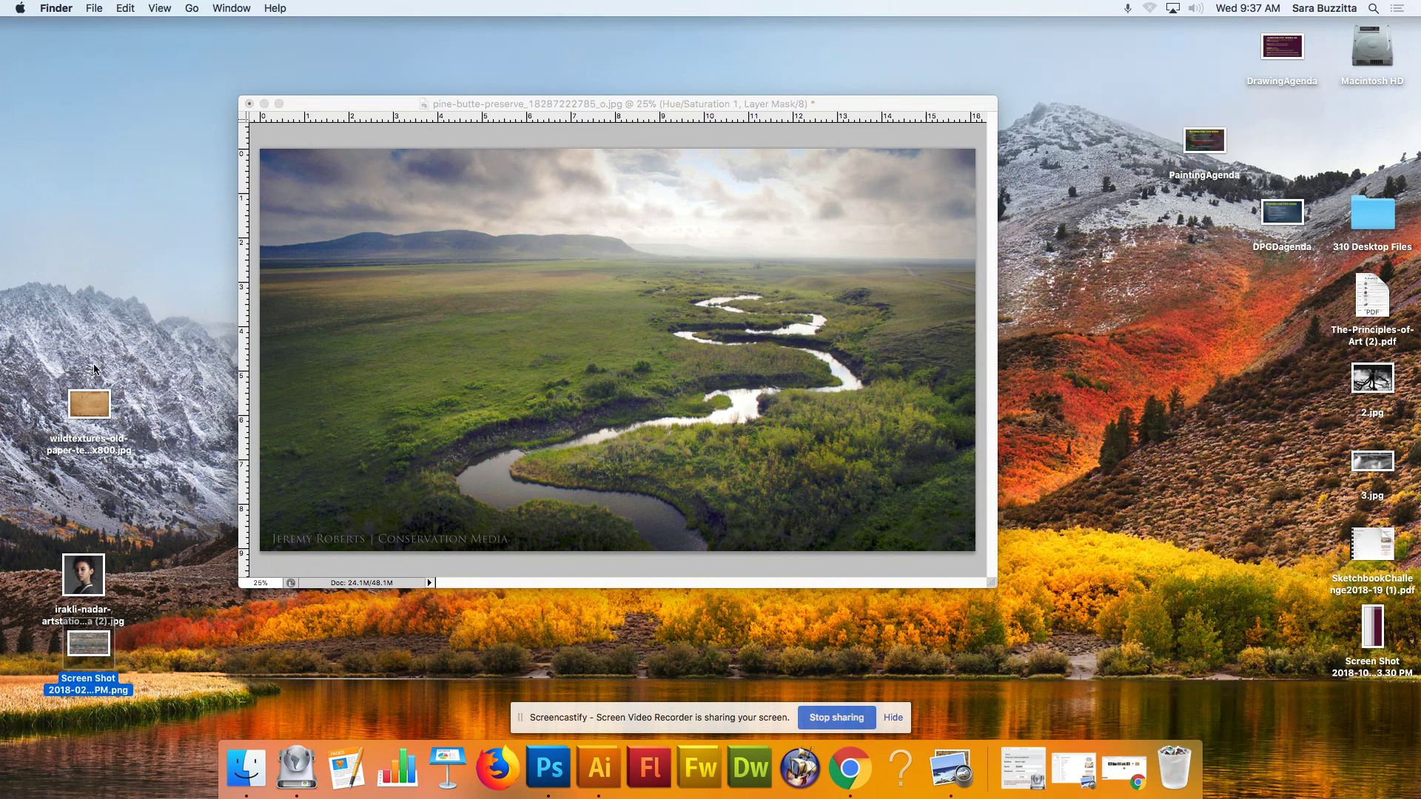
{"action": "left_click_drag", "start_coordinate": [84, 407], "coordinate": [93, 371]}
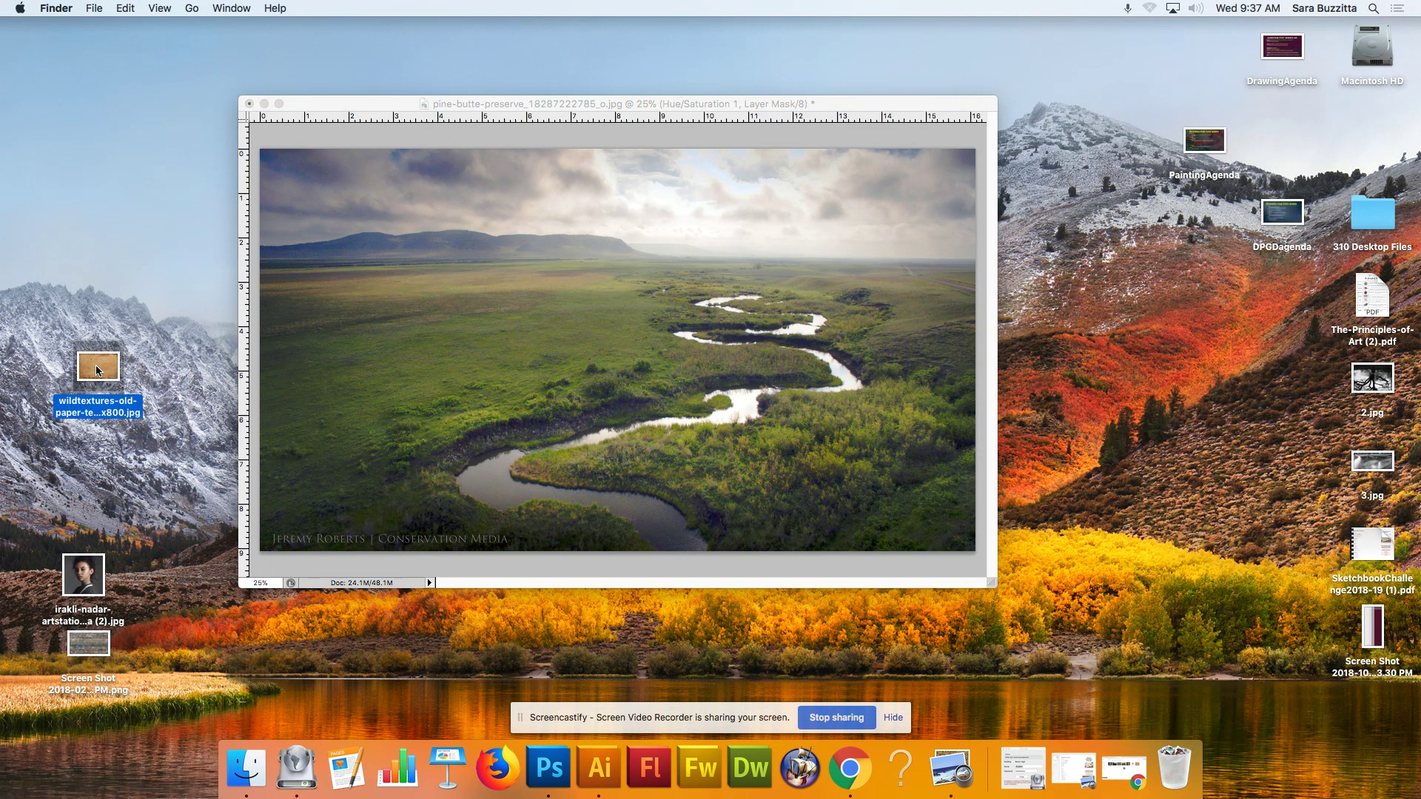
{"action": "left_click_drag", "start_coordinate": [98, 374], "coordinate": [651, 338]}
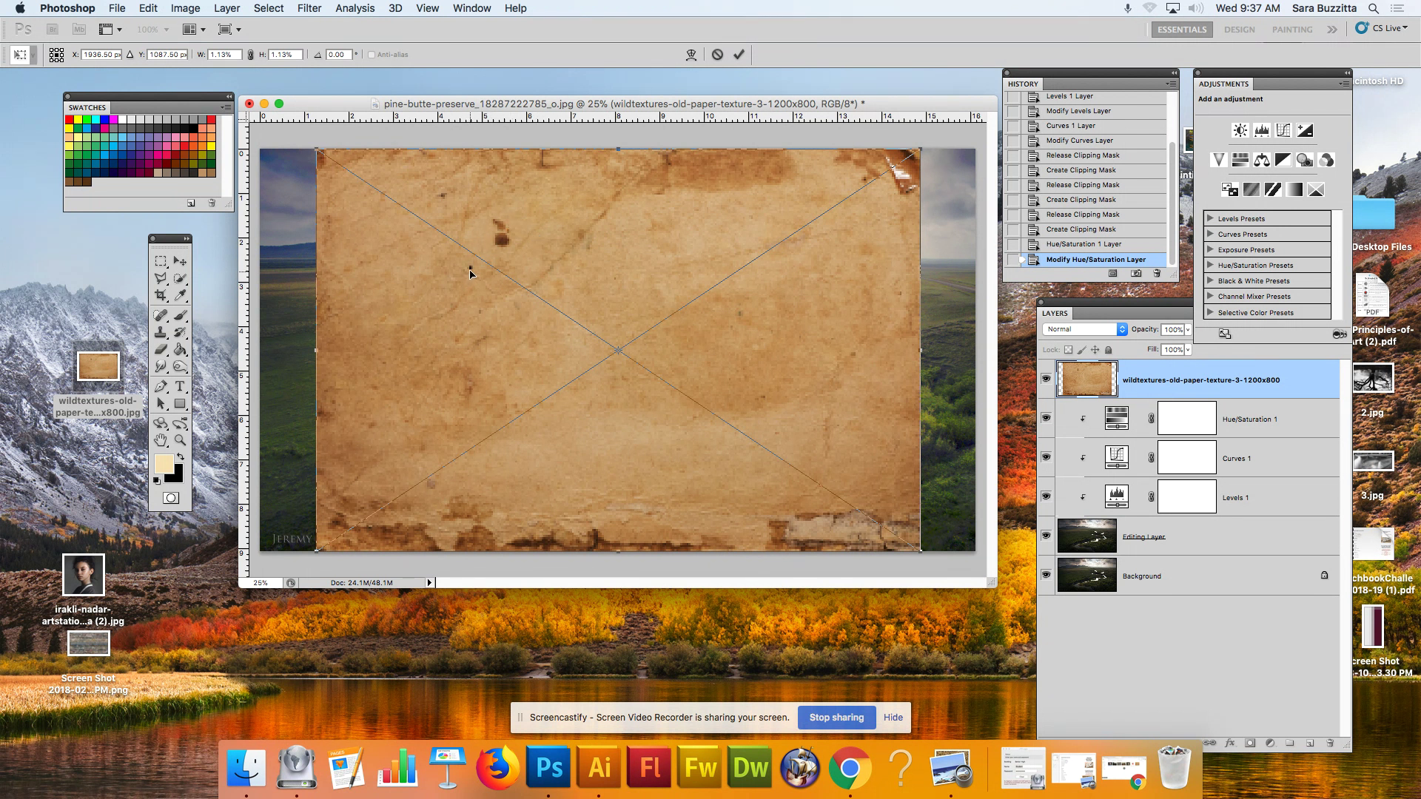
{"action": "mouse_move", "coordinate": [537, 287]}
{"action": "left_mouse_down"}
{"action": "mouse_move", "coordinate": [555, 294]}
{"action": "mouse_move", "coordinate": [543, 289]}
{"action": "left_mouse_up"}
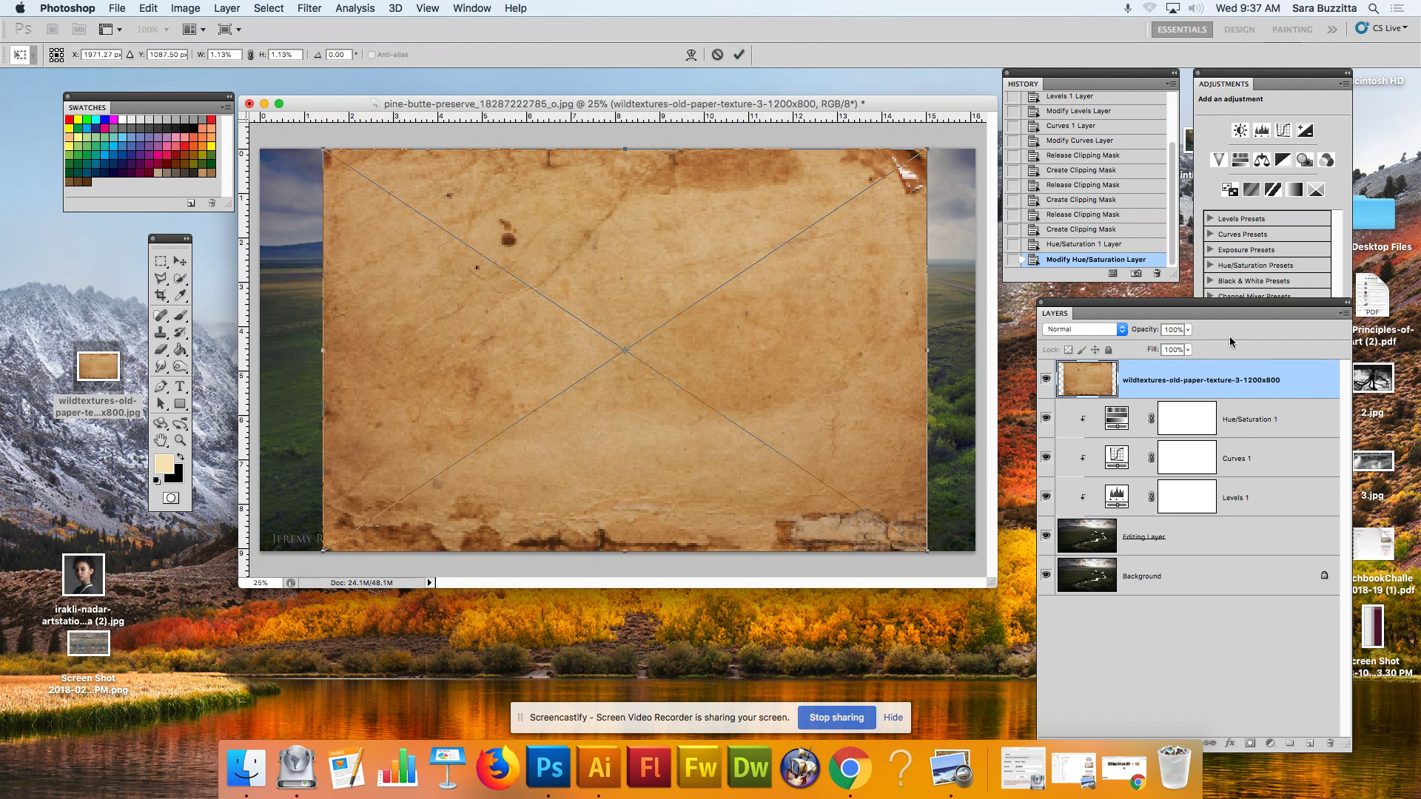
{"action": "left_click", "coordinate": [180, 367]}
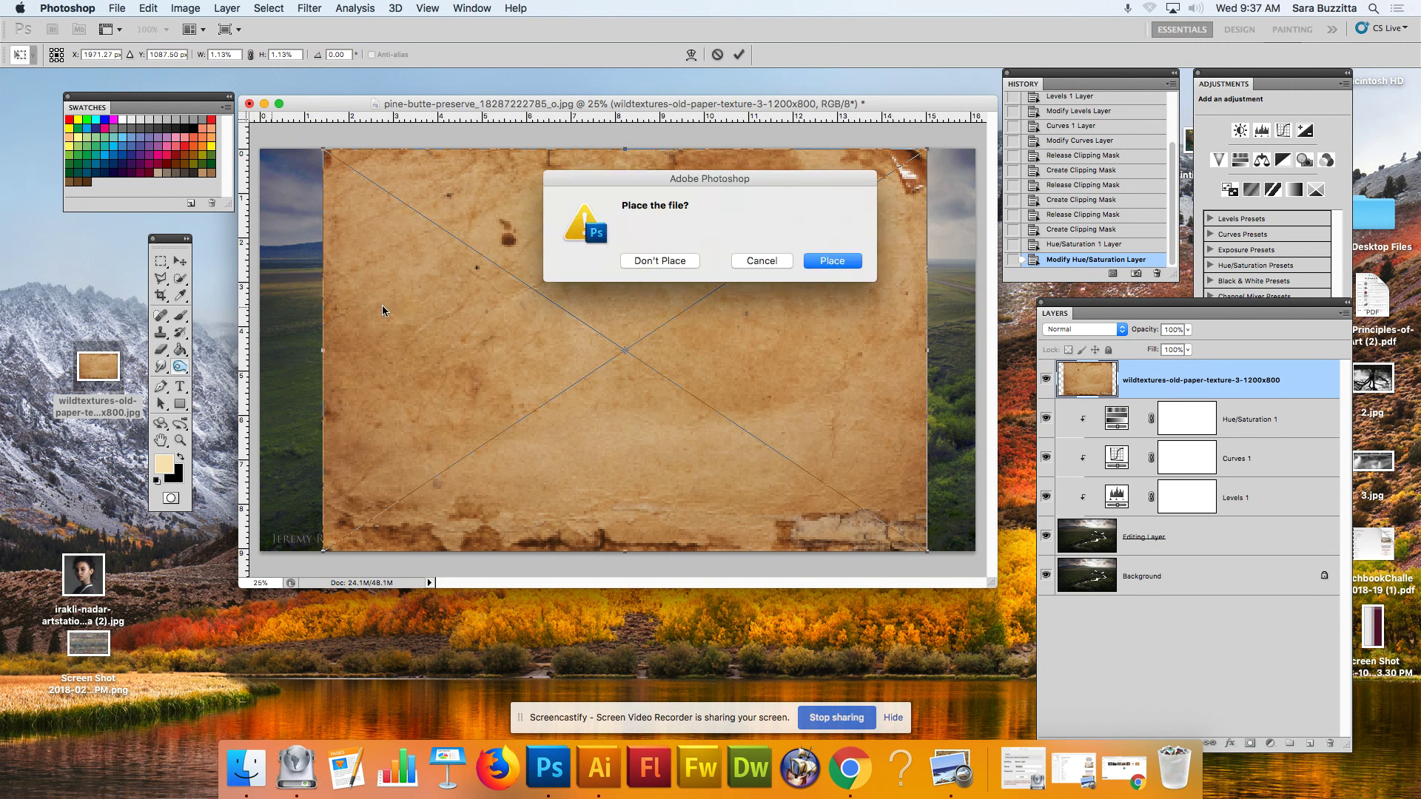
{"action": "left_click", "coordinate": [763, 262]}
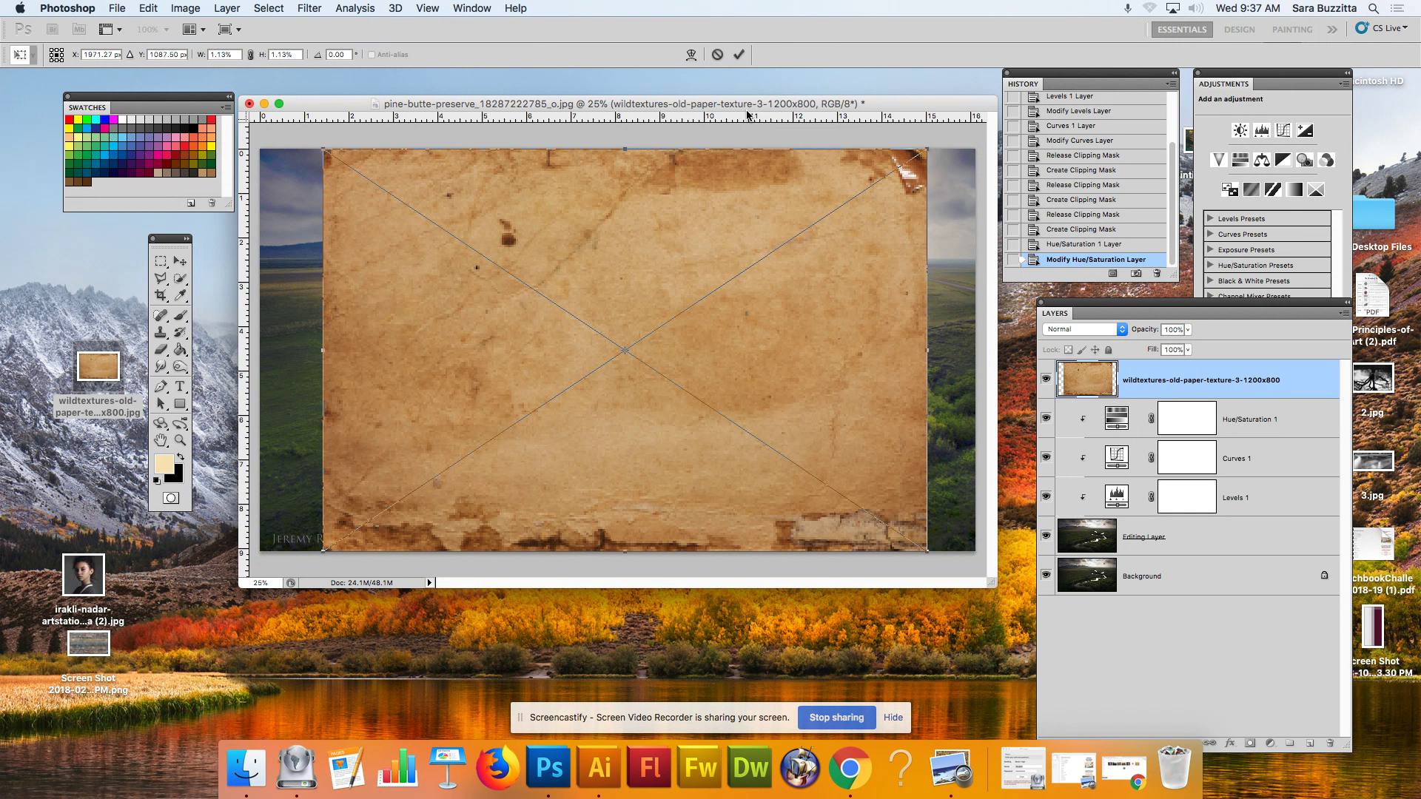
{"action": "left_click", "coordinate": [739, 56]}
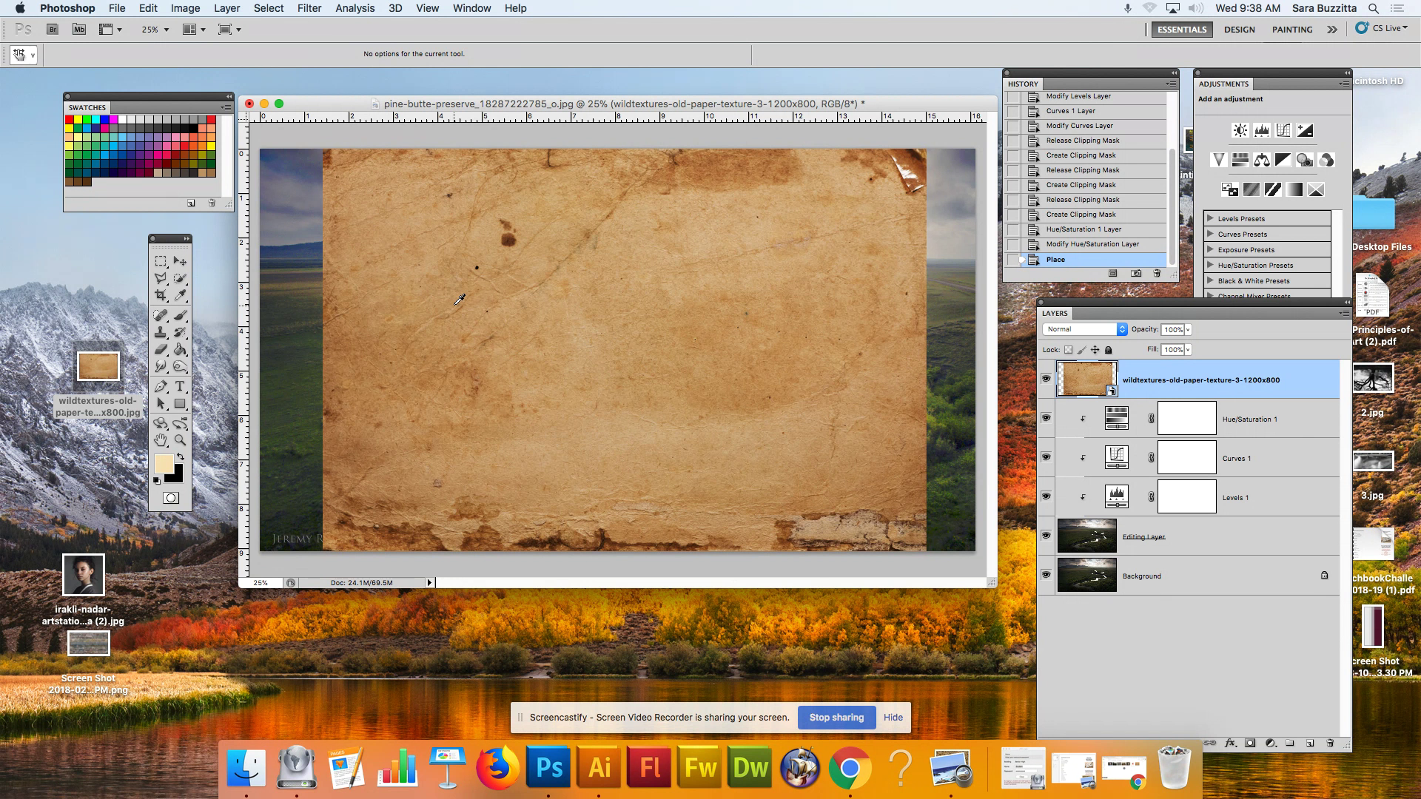
Stretch the old paper texture sideways in both directions with Free Transform until it spans the full canvas width, and commit it.
{"action": "left_click", "coordinate": [180, 261]}
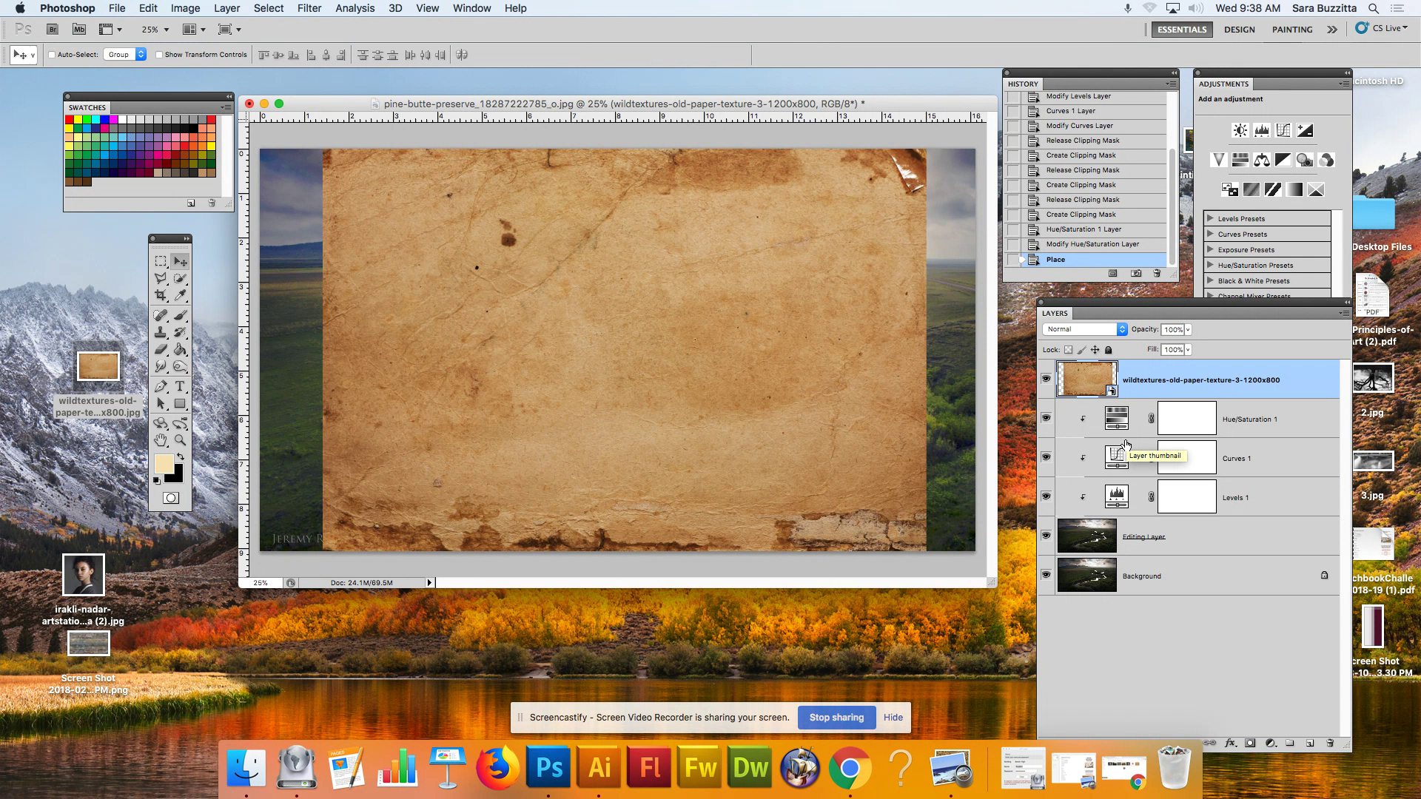
{"action": "key", "text": "ctrl+t"}
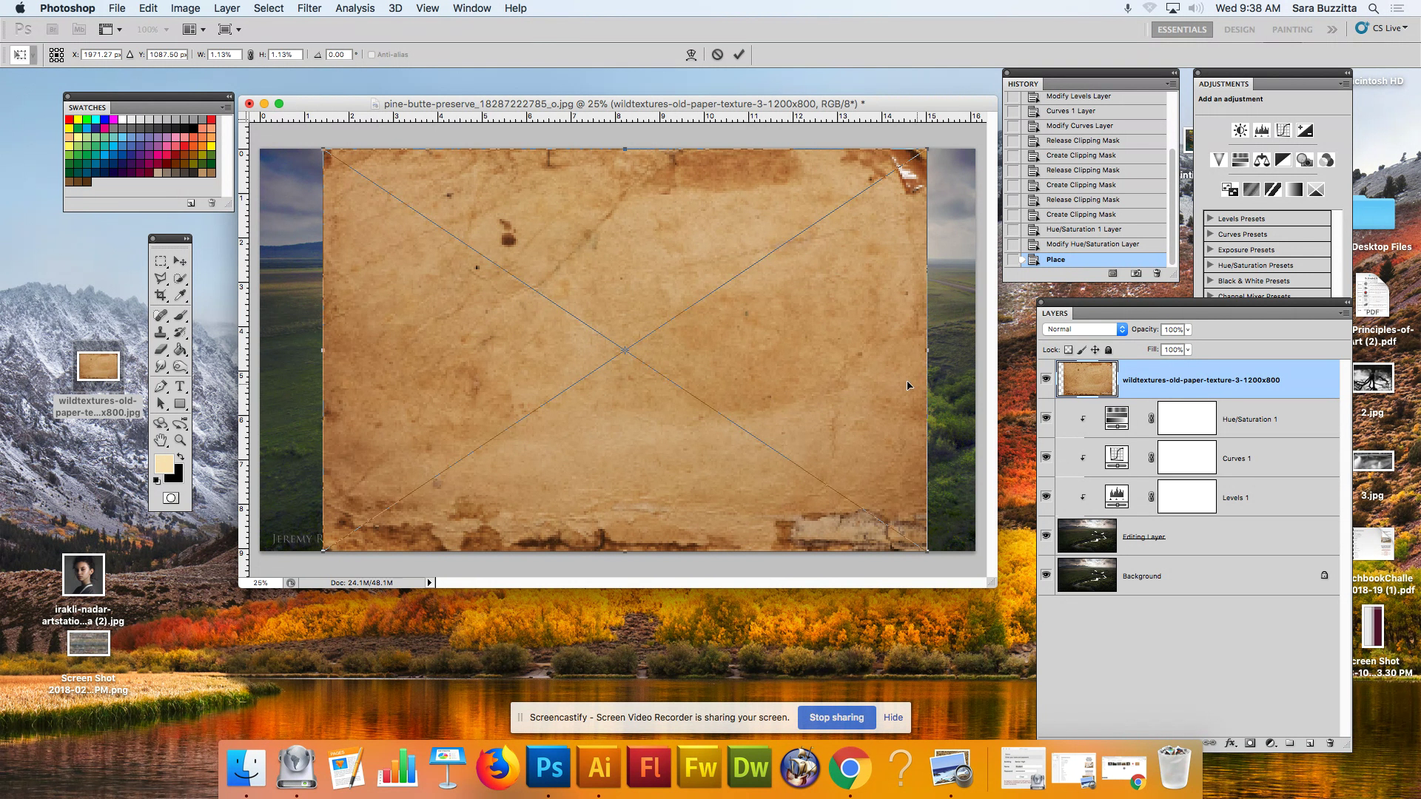
{"action": "left_click_drag", "start_coordinate": [322, 354], "coordinate": [259, 354]}
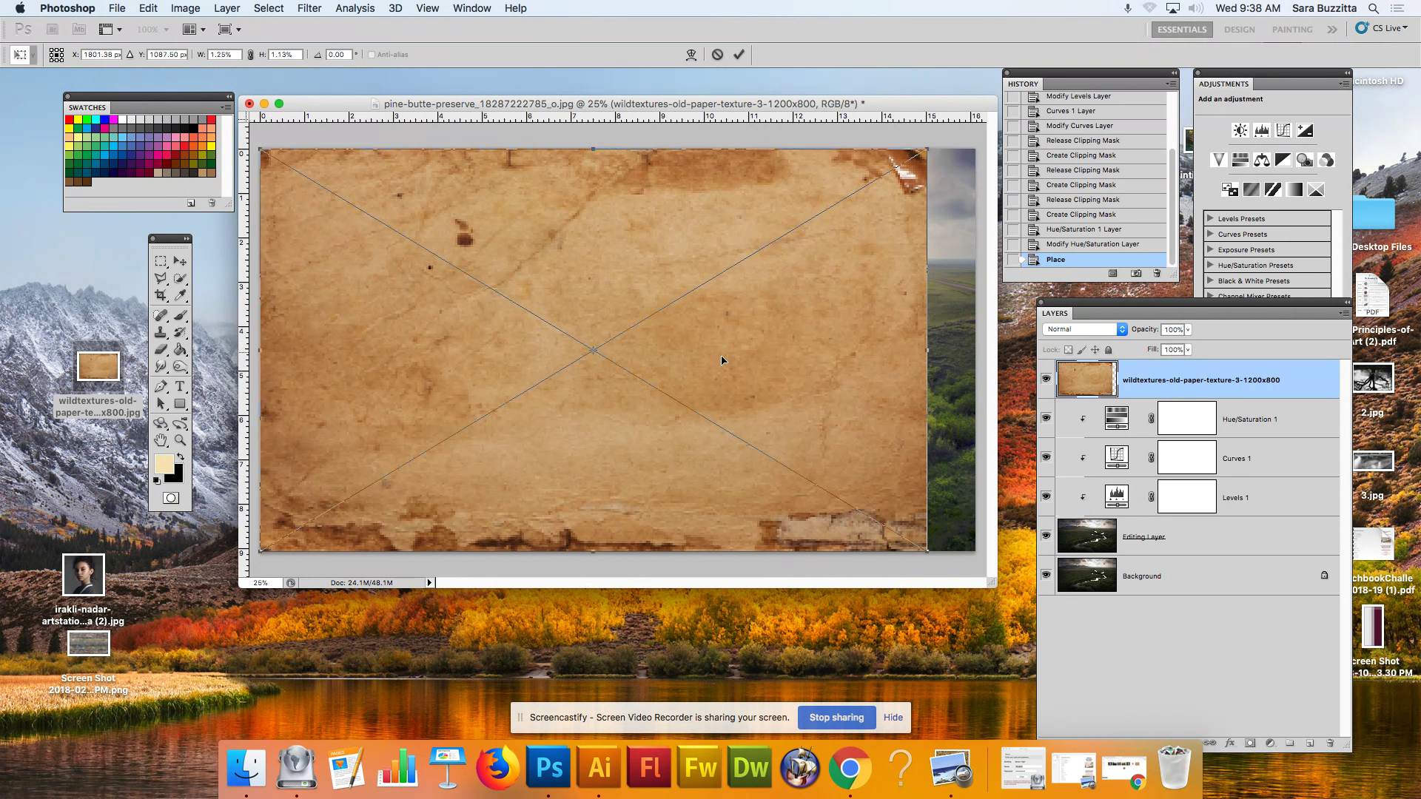
{"action": "left_click_drag", "start_coordinate": [926, 350], "coordinate": [978, 343]}
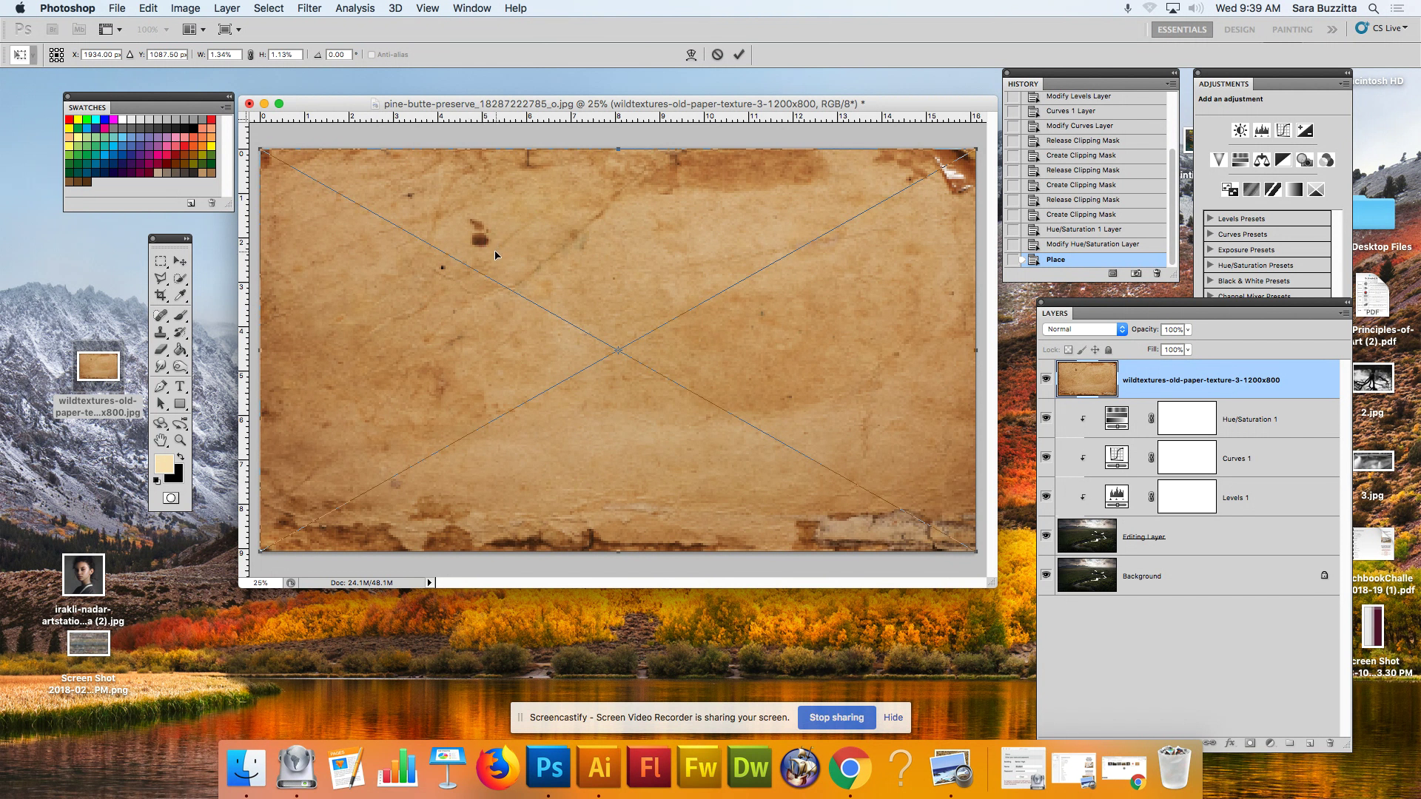
{"action": "key", "text": "Return"}
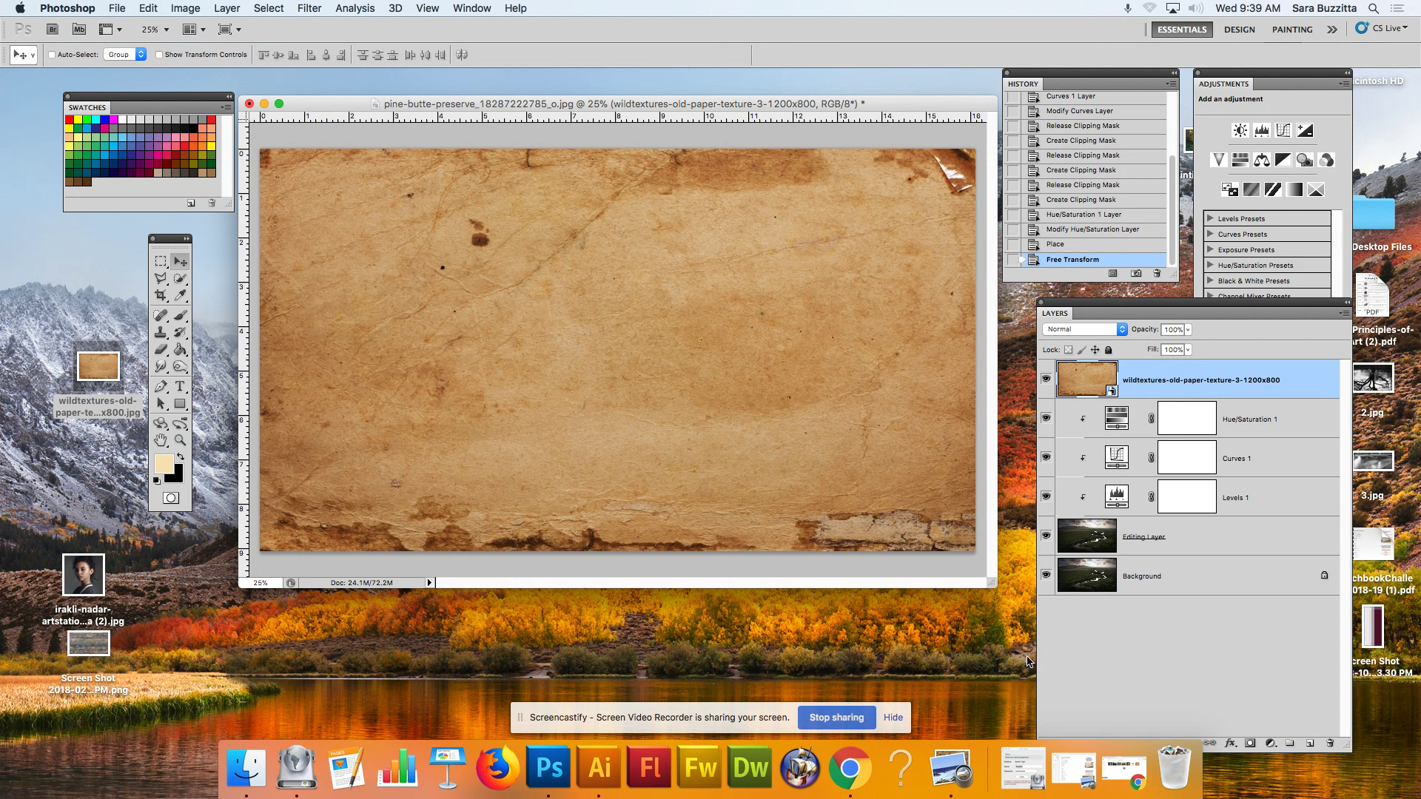
Enlarge and shift the document window to leave room around the canvas, and check the texture's Free Transform bounds.
{"action": "left_click_drag", "start_coordinate": [996, 585], "coordinate": [1027, 617]}
{"action": "left_click_drag", "start_coordinate": [897, 99], "coordinate": [843, 101]}
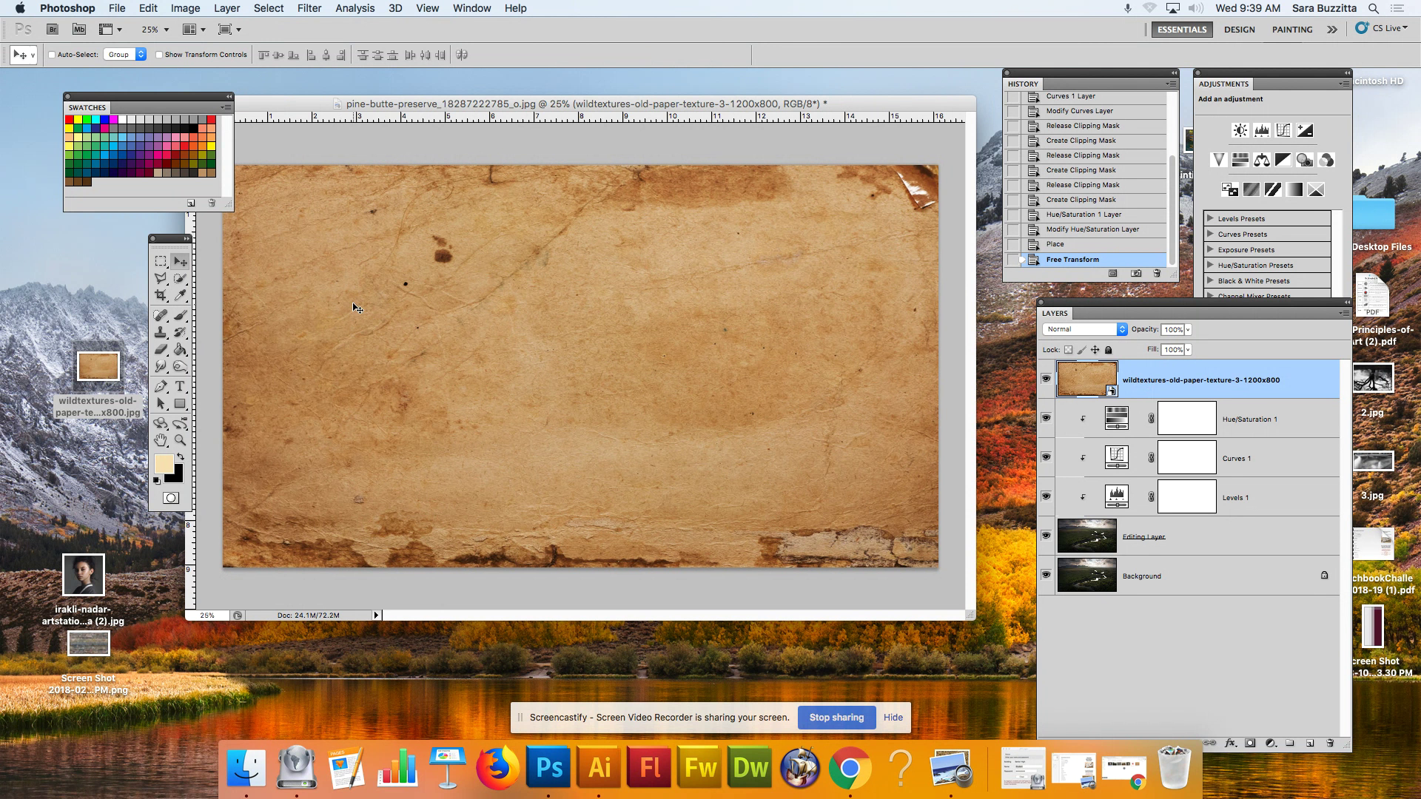
{"action": "key", "text": "super+t"}
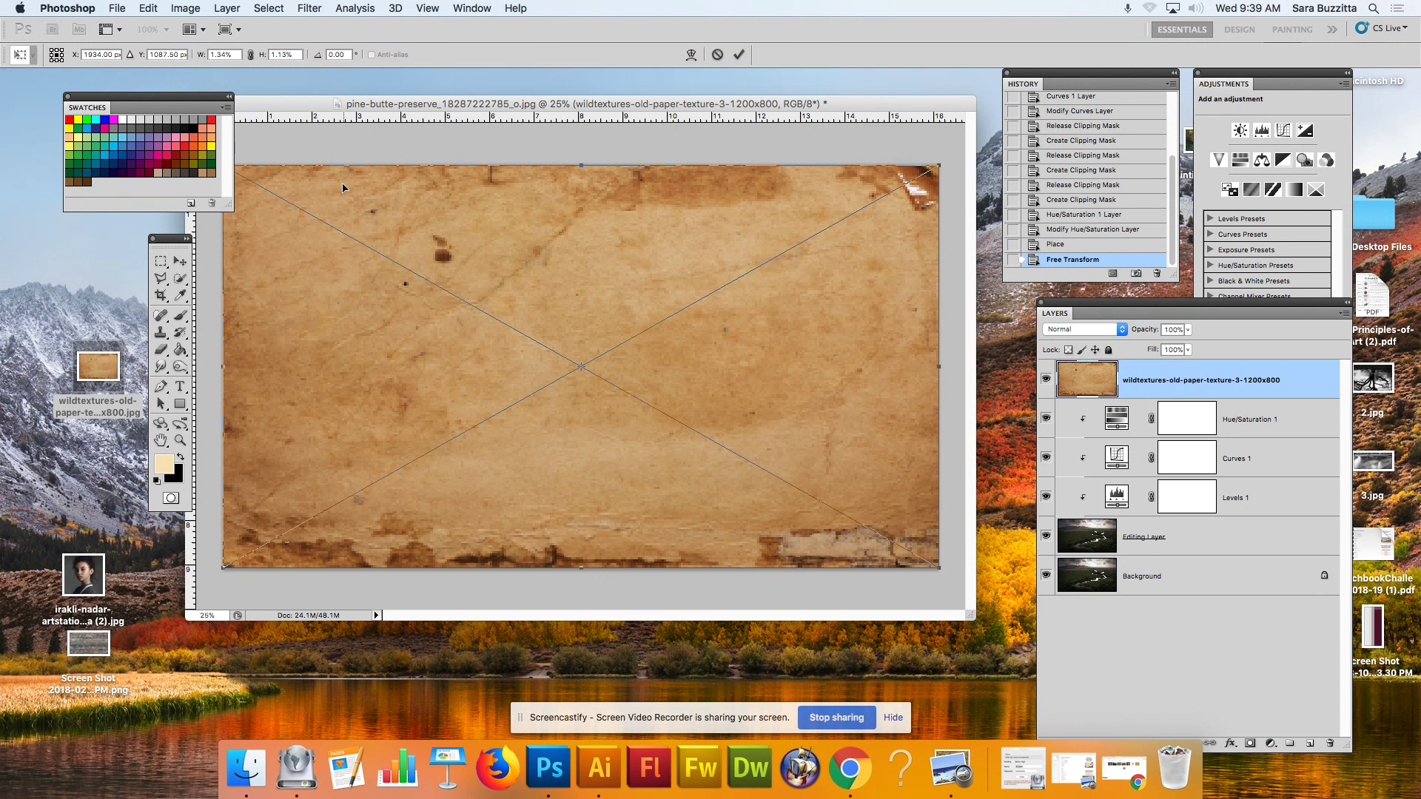
{"action": "key", "text": "Return"}
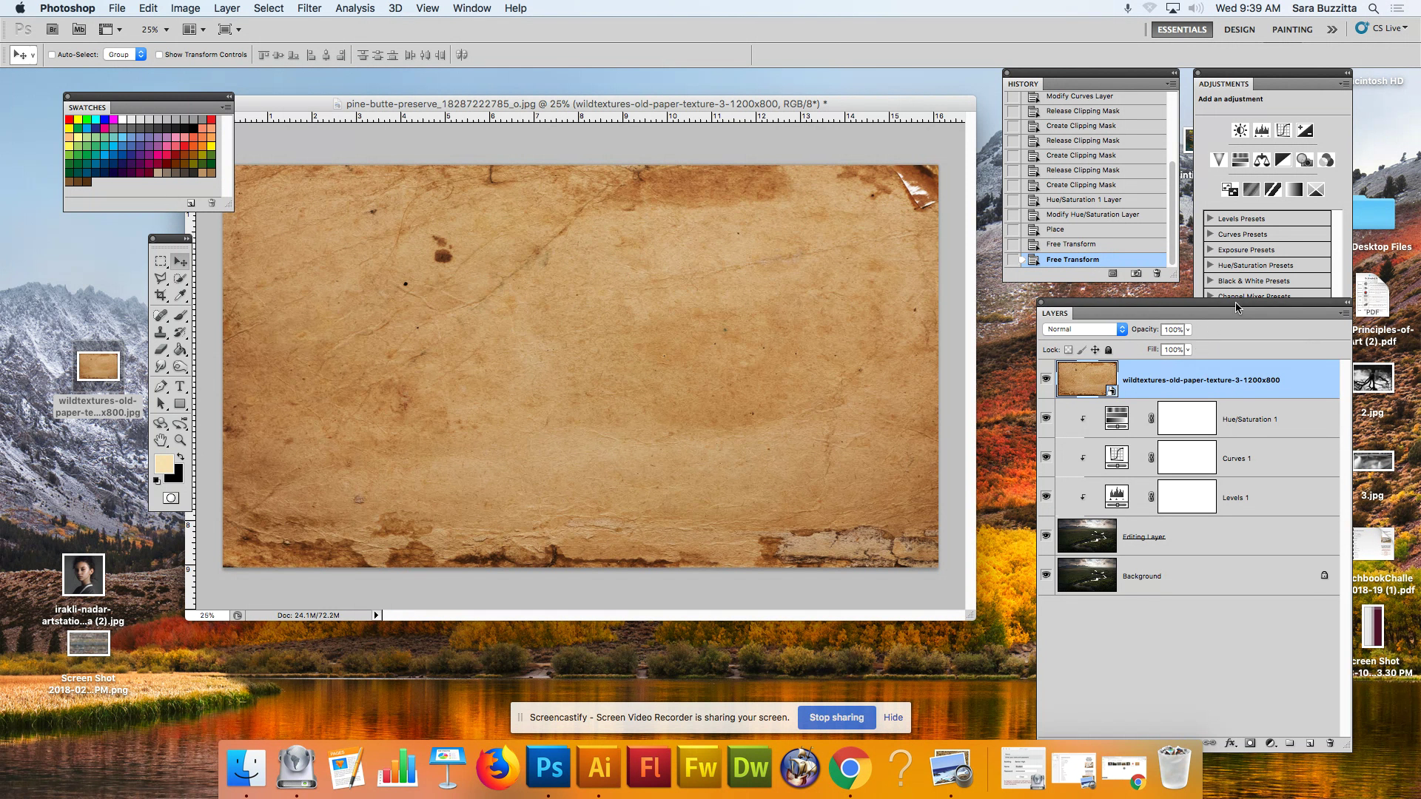
Lower the old paper texture layer's opacity to 47% so the landscape shows through.
{"action": "left_click_drag", "start_coordinate": [1213, 318], "coordinate": [1201, 319]}
{"action": "left_click", "coordinate": [1173, 324]}
{"action": "left_click", "coordinate": [1173, 347]}
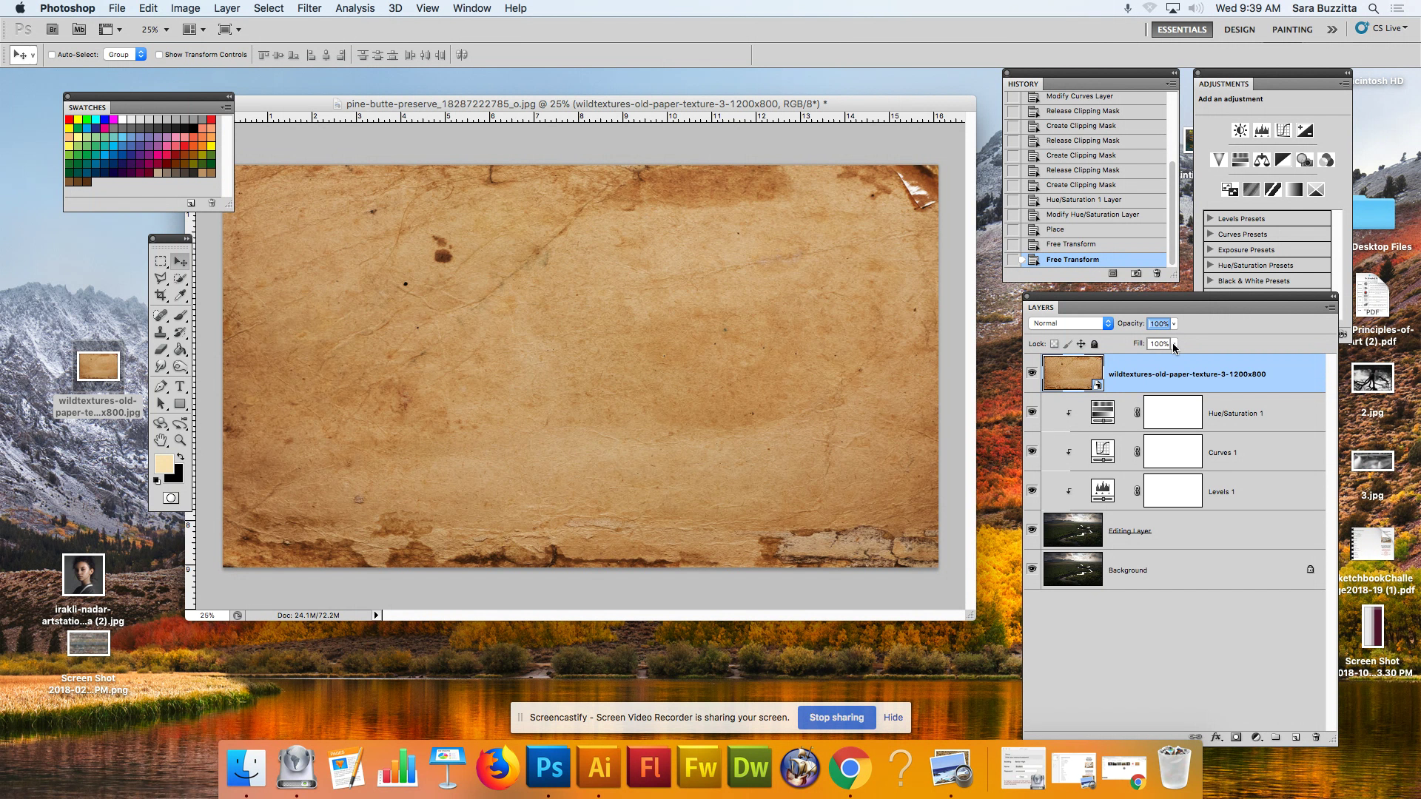
{"action": "left_click", "coordinate": [1174, 326]}
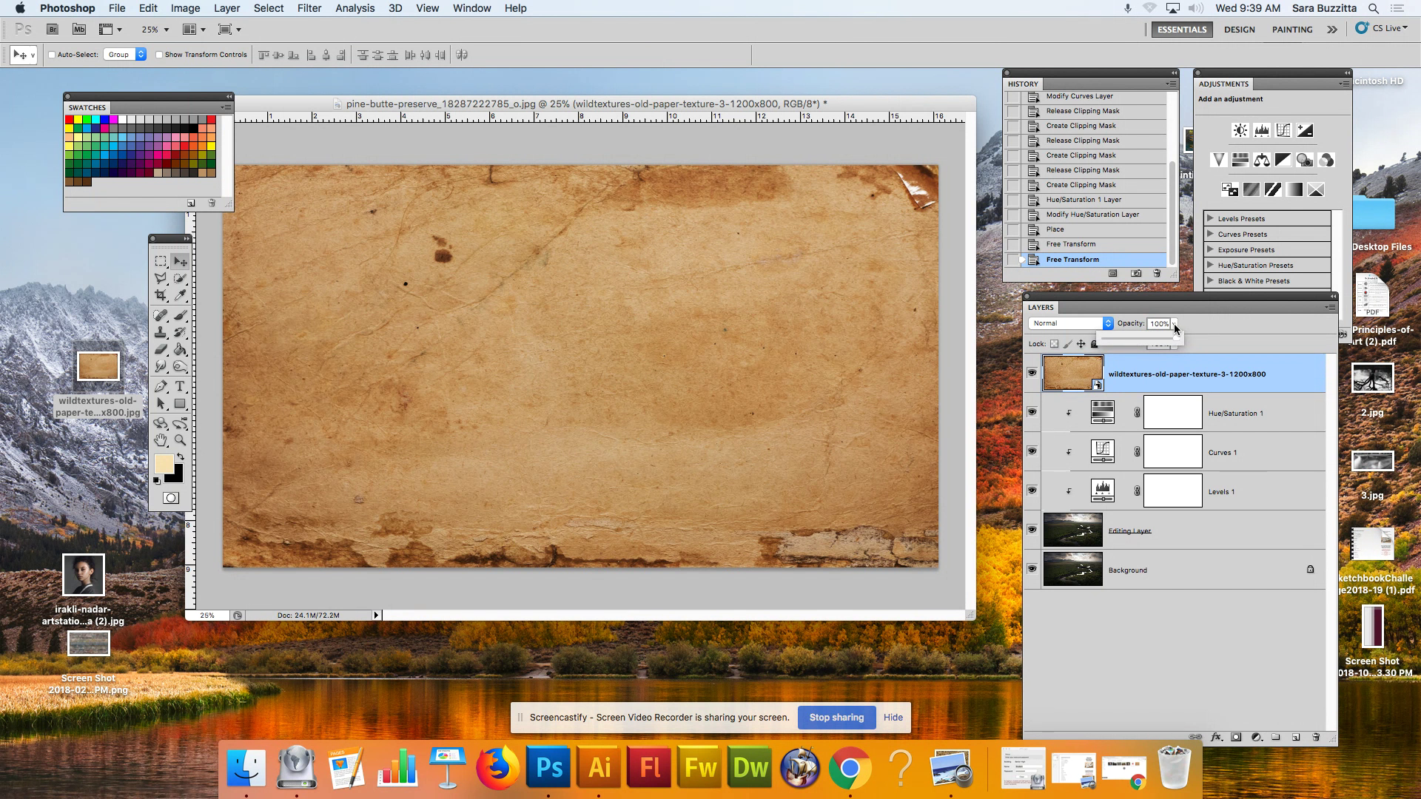
{"action": "left_click", "coordinate": [1177, 339]}
{"action": "left_click_drag", "start_coordinate": [1152, 339], "coordinate": [1136, 339]}
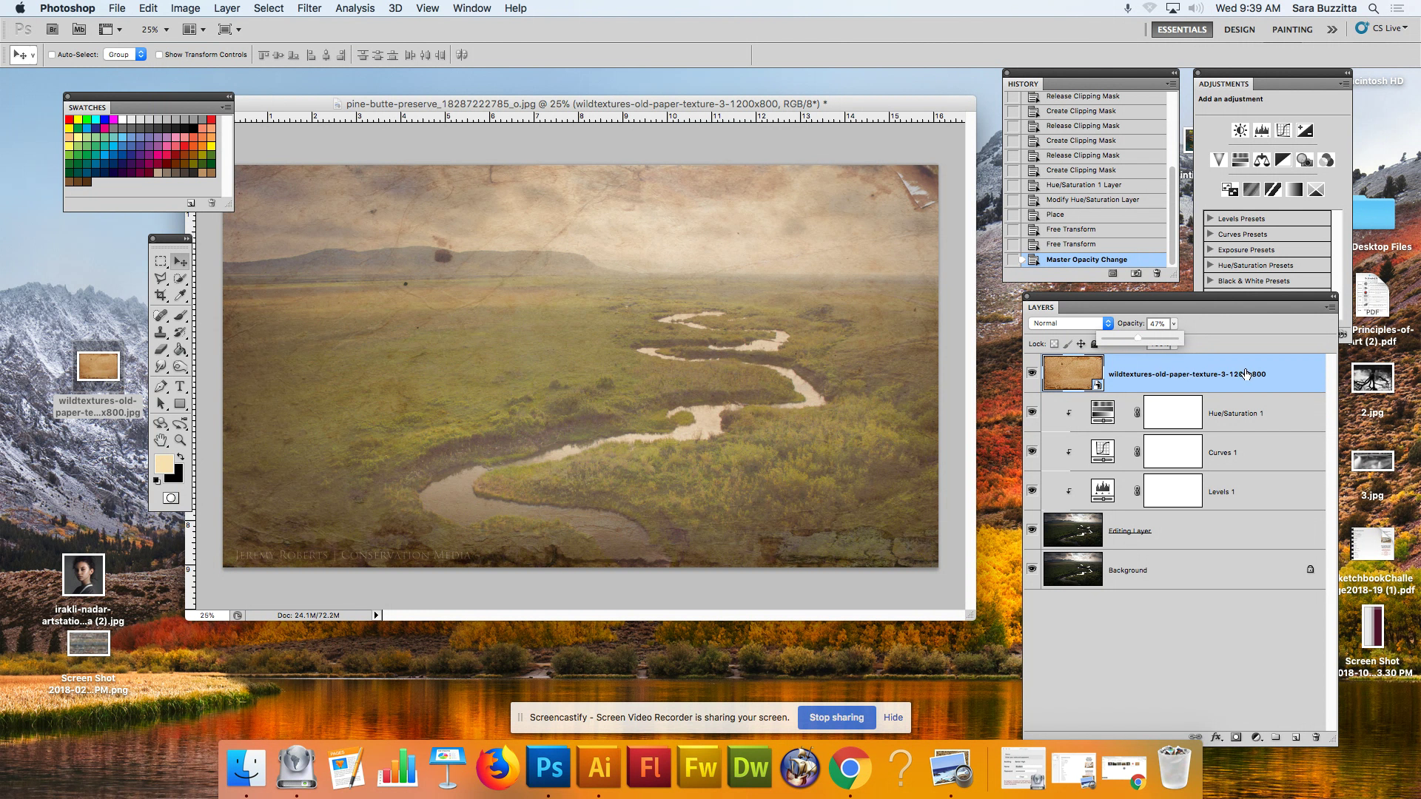
{"action": "left_click", "coordinate": [1275, 350]}
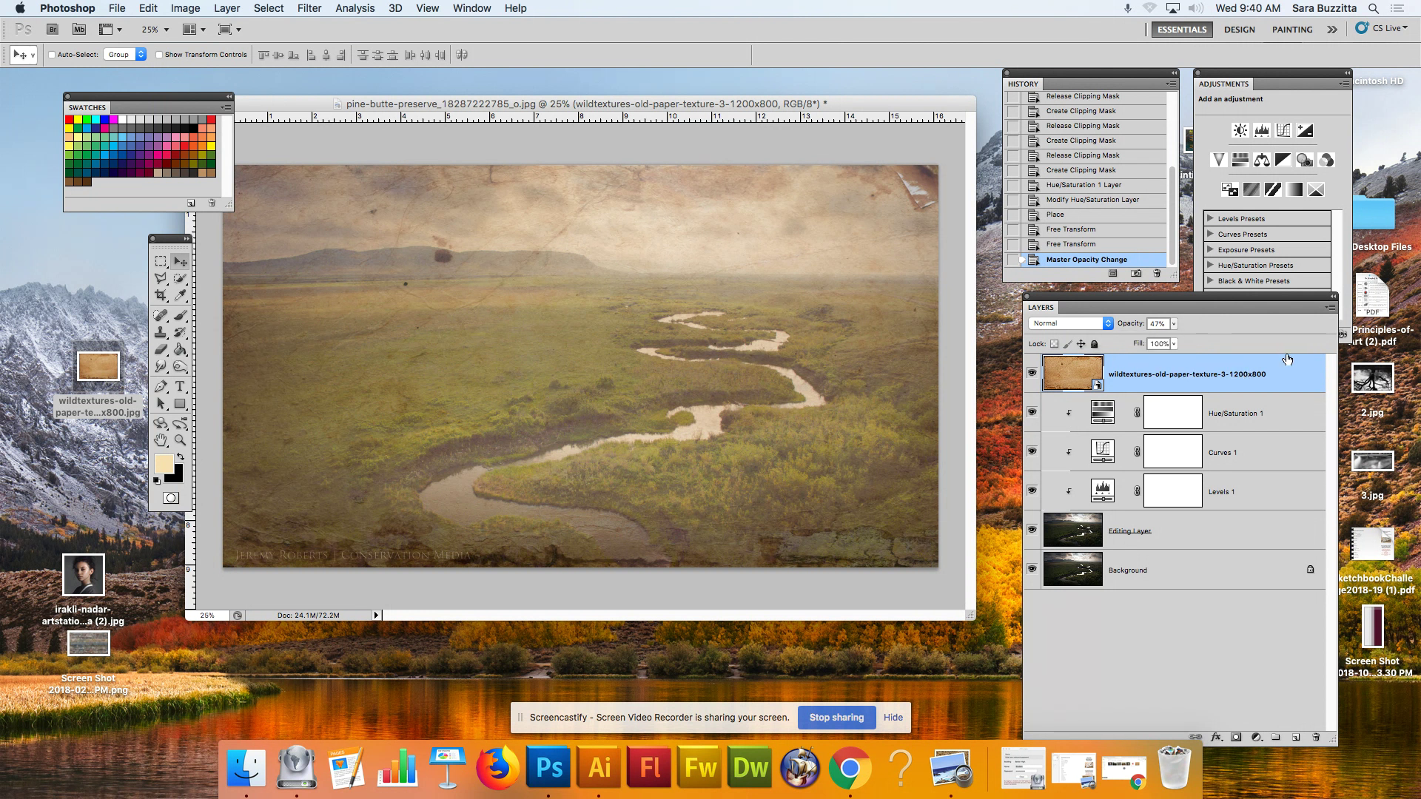
Move the texture layer beneath the Levels adjustment, then back above Hue/Saturation as a clipped layer.
{"action": "left_click_drag", "start_coordinate": [1293, 381], "coordinate": [1302, 506]}
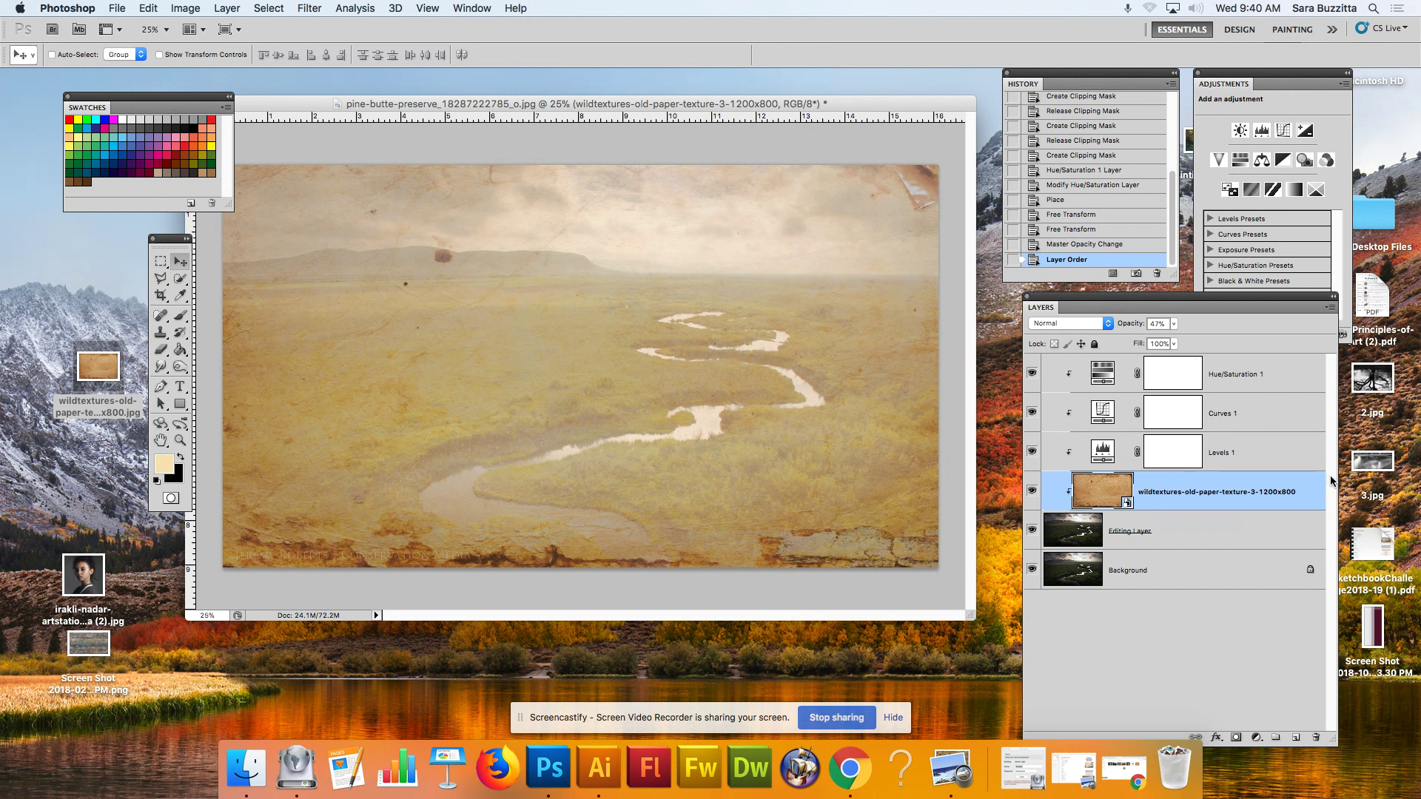
{"action": "left_click_drag", "start_coordinate": [1297, 484], "coordinate": [1311, 362]}
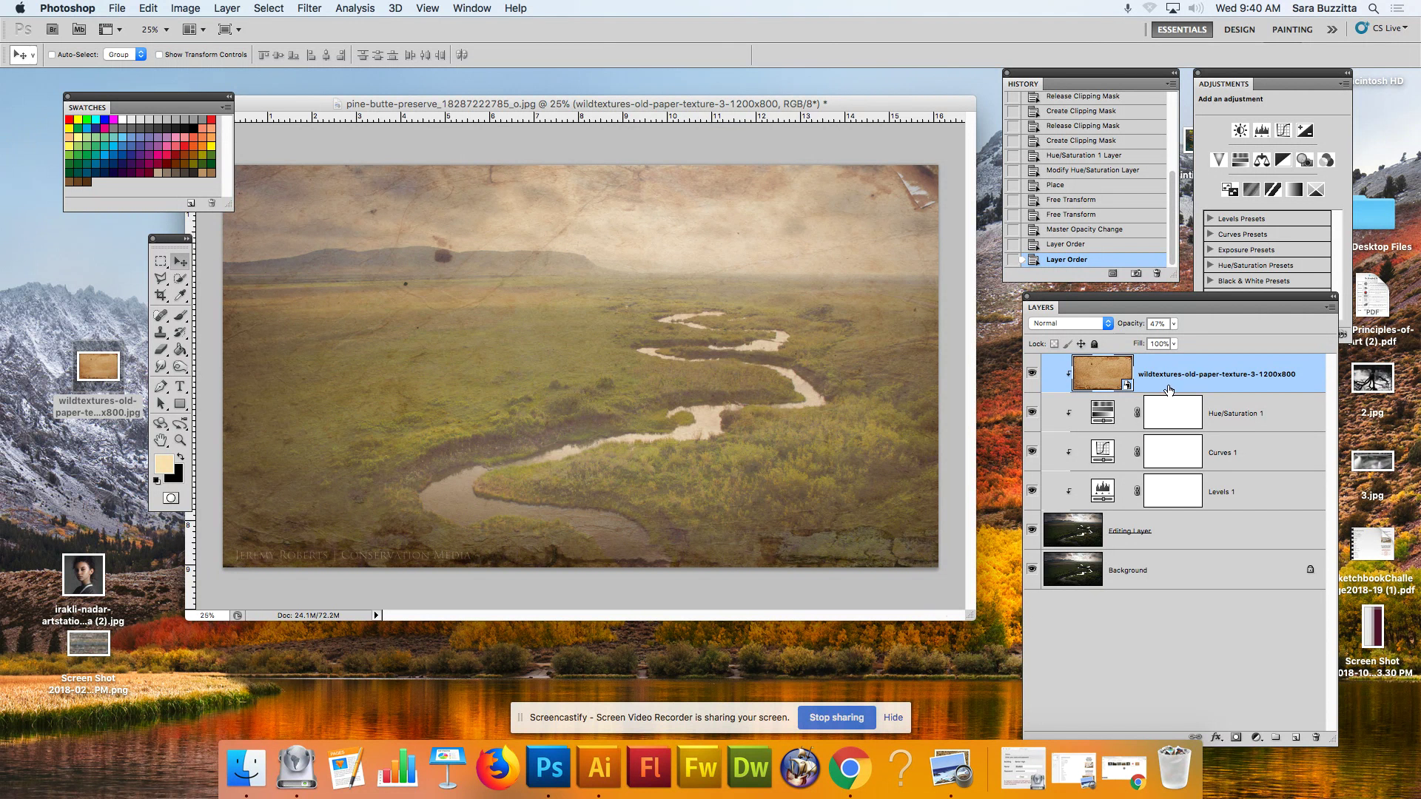
Try lower opacities on the clipped texture layer and set its opacity to 50%.
{"action": "mouse_move", "coordinate": [1174, 327]}
{"action": "left_mouse_down"}
{"action": "mouse_move", "coordinate": [1189, 341]}
{"action": "mouse_move", "coordinate": [1157, 339]}
{"action": "mouse_move", "coordinate": [1169, 339]}
{"action": "left_mouse_up"}
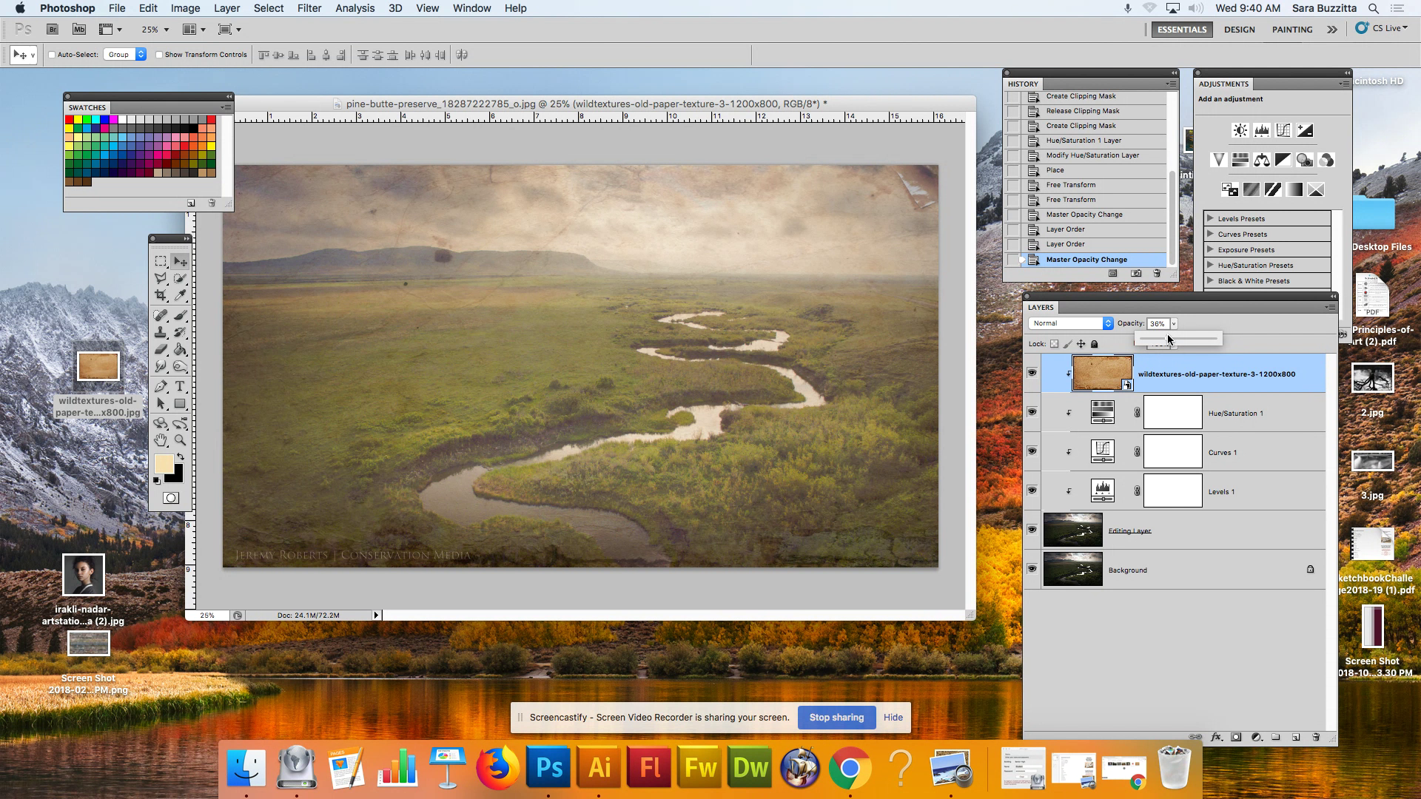
{"action": "left_click_drag", "start_coordinate": [1170, 341], "coordinate": [1171, 343]}
{"action": "left_click_drag", "start_coordinate": [1175, 337], "coordinate": [1177, 339]}
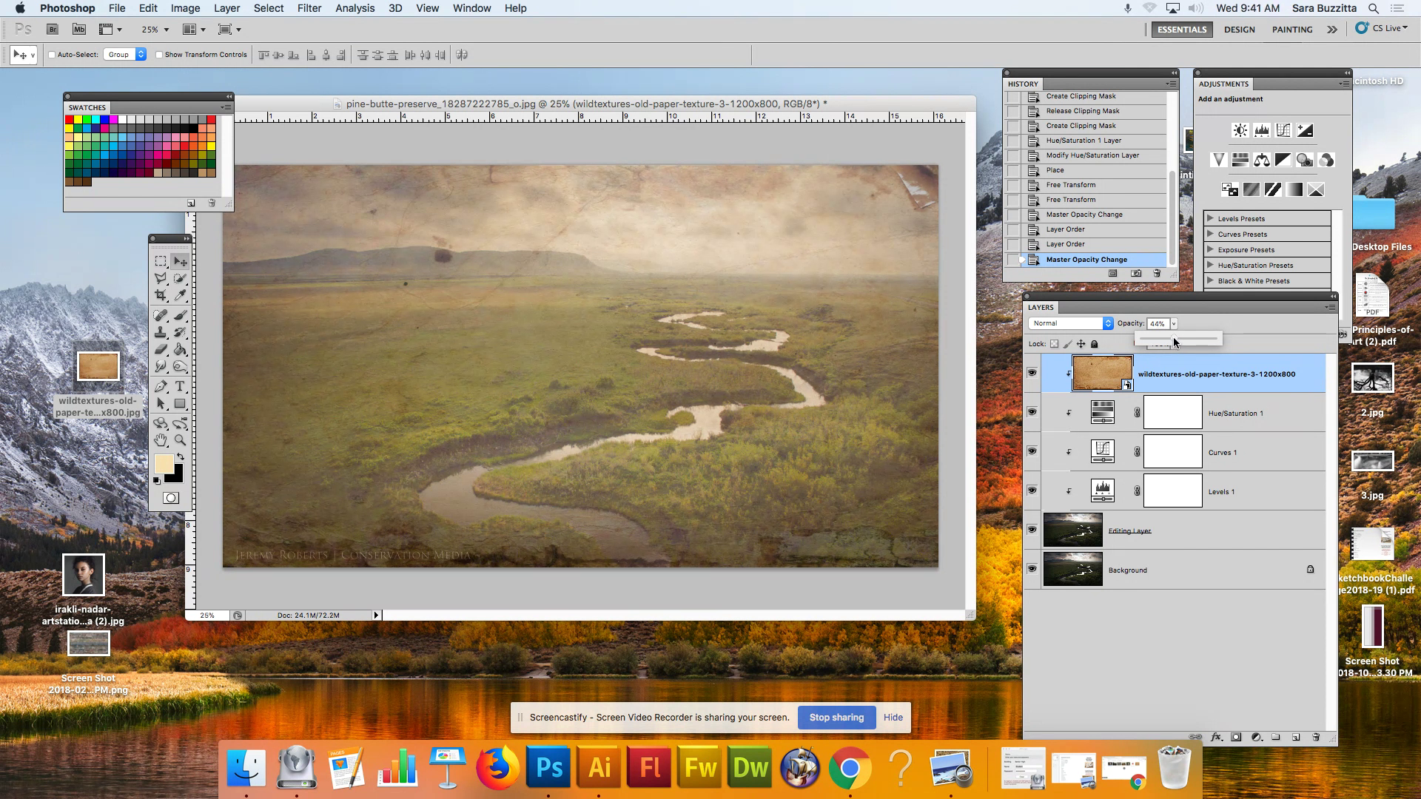
{"action": "left_click_drag", "start_coordinate": [1178, 338], "coordinate": [1180, 338]}
{"action": "type", "text": "50"}
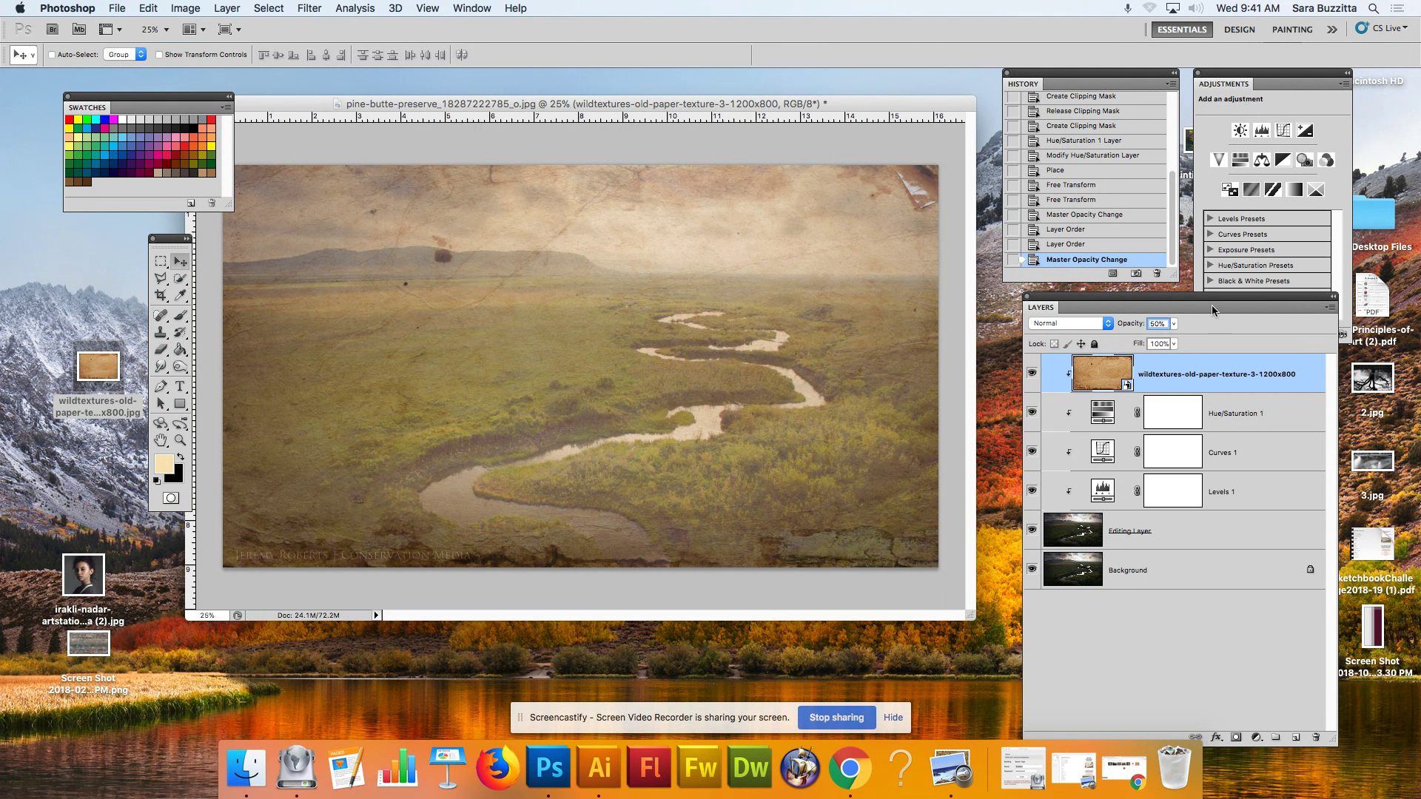
Reposition and shrink the Layers panel, and add a layer mask to the old paper texture layer.
{"action": "left_click_drag", "start_coordinate": [1195, 301], "coordinate": [1150, 286]}
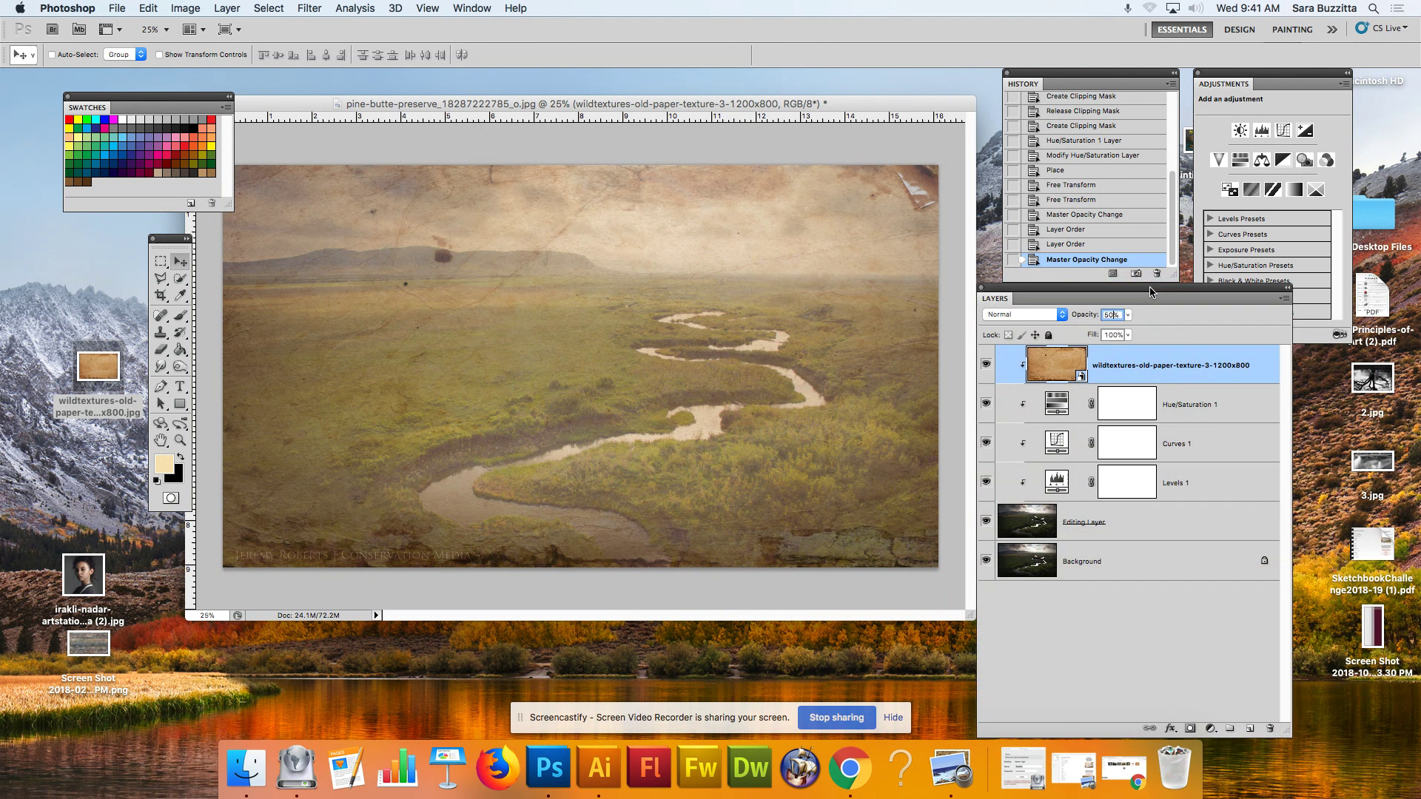
{"action": "left_click_drag", "start_coordinate": [1291, 742], "coordinate": [1281, 696]}
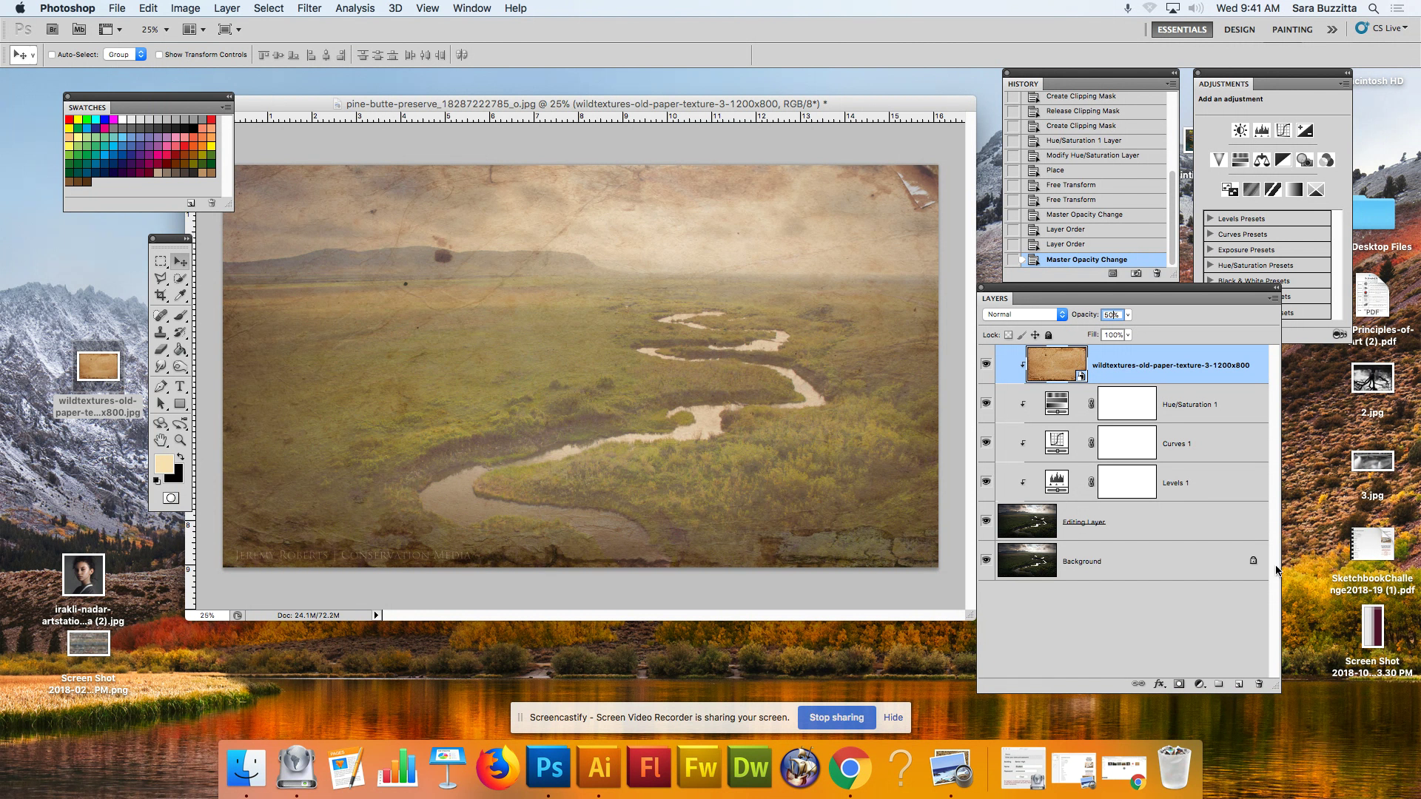
{"action": "left_click", "coordinate": [1191, 362]}
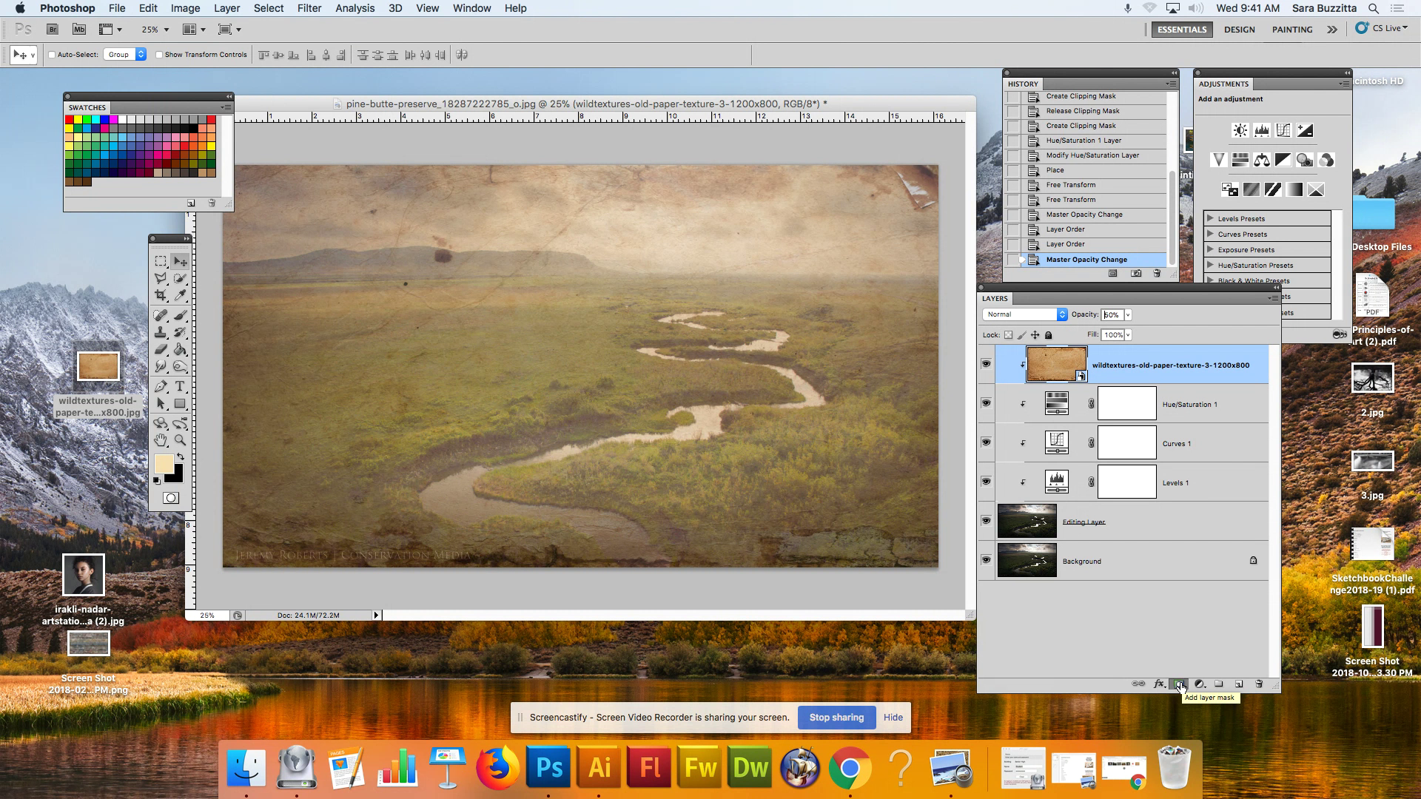
{"action": "left_click", "coordinate": [1179, 685]}
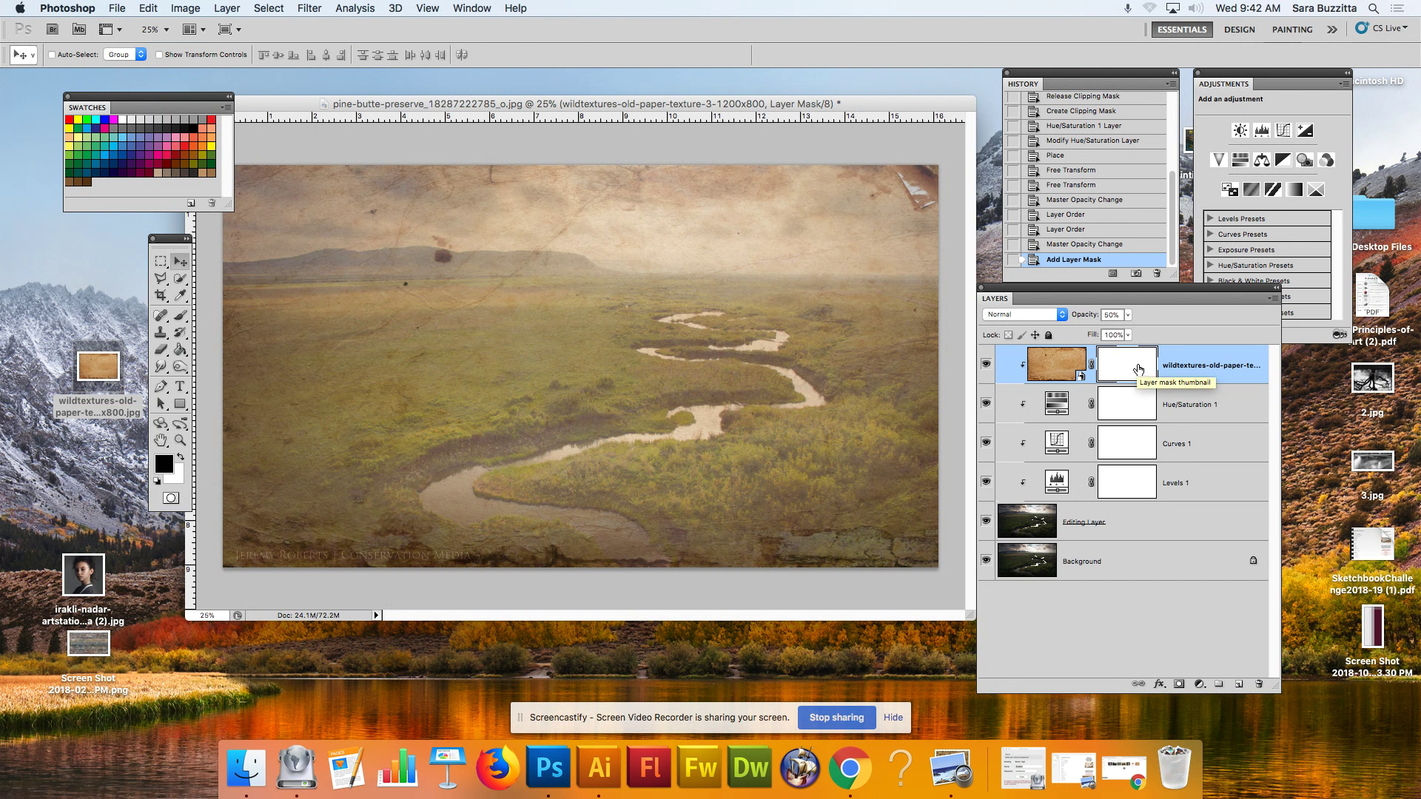
Examine the layer masks of the Hue/Saturation, Curves and Levels adjustments alongside the texture layer's mask.
{"action": "left_click", "coordinate": [1137, 400]}
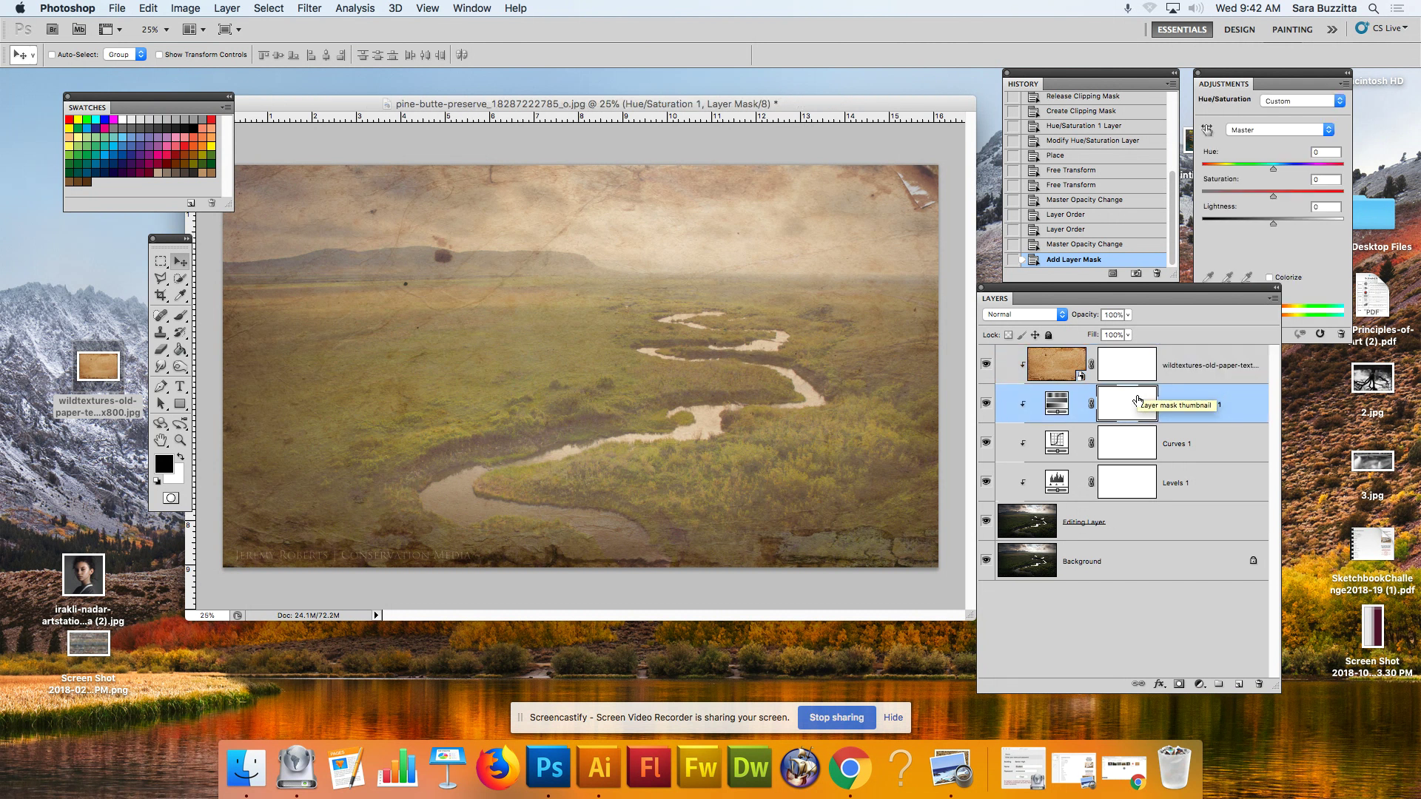
{"action": "left_click", "coordinate": [1133, 444]}
{"action": "left_click", "coordinate": [1133, 483]}
{"action": "left_click", "coordinate": [1133, 446]}
{"action": "left_click", "coordinate": [1133, 411]}
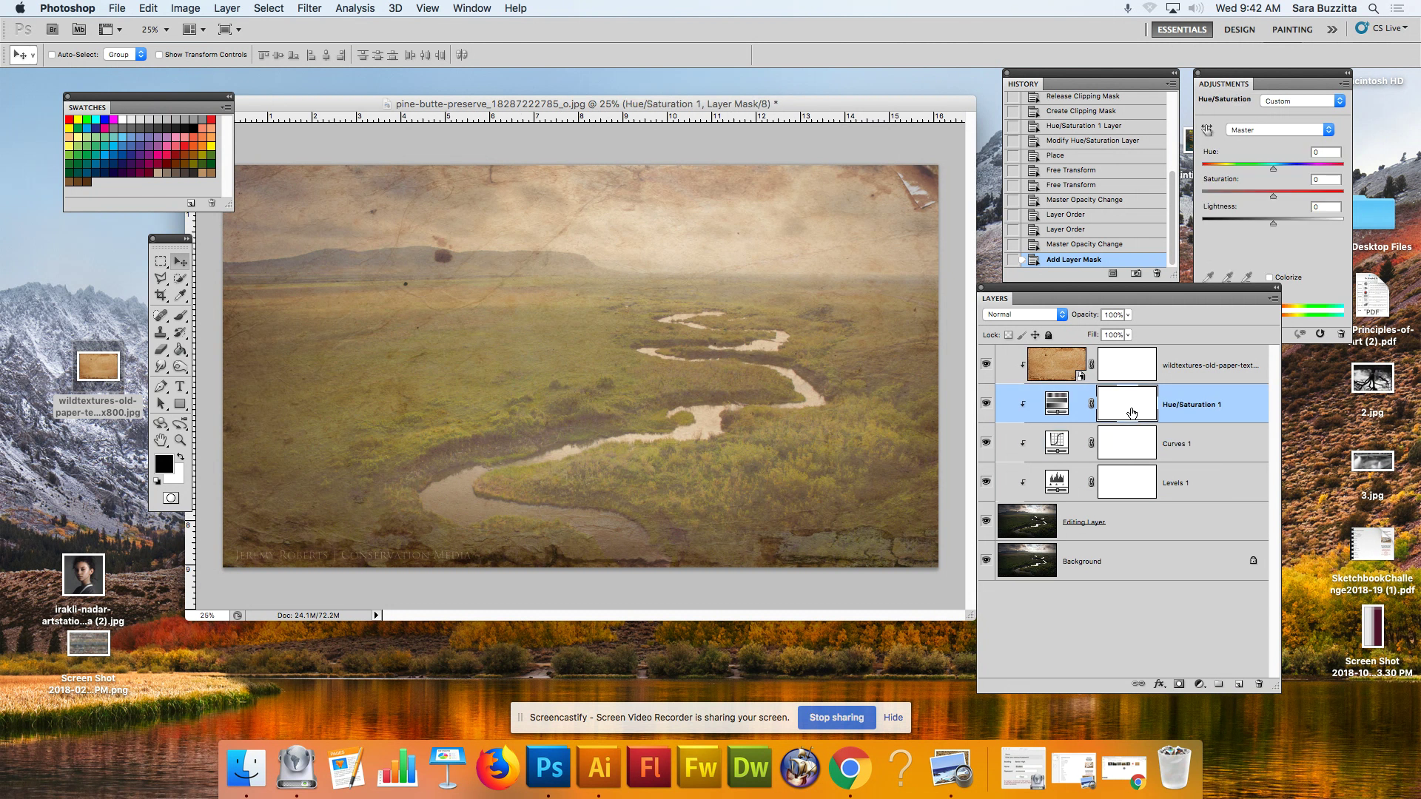
{"action": "left_click", "coordinate": [1135, 443]}
{"action": "left_click", "coordinate": [1138, 485]}
{"action": "left_click", "coordinate": [1133, 450]}
{"action": "left_click", "coordinate": [1129, 411]}
{"action": "left_click", "coordinate": [1132, 374]}
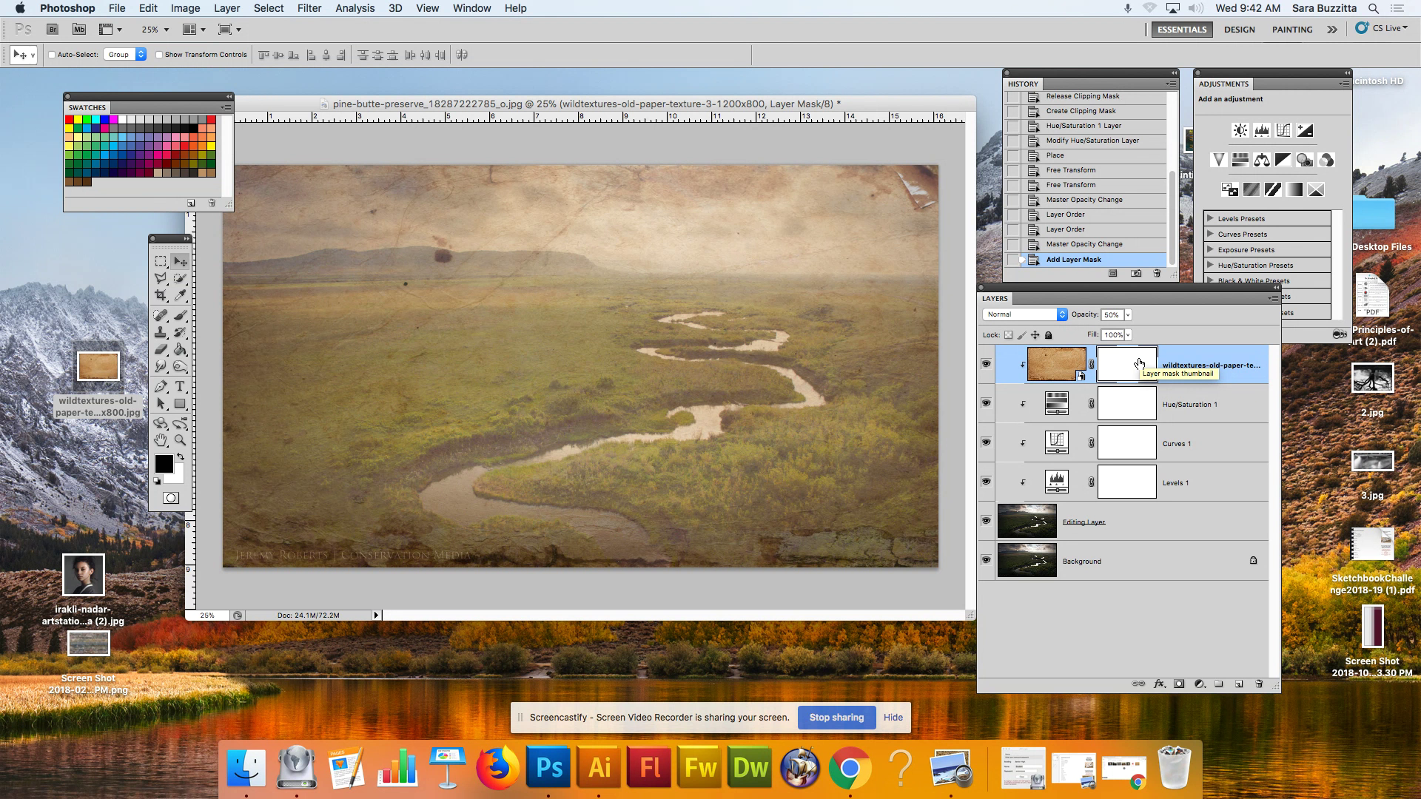
Undo the texture layer's mask and add it again, moving the Layers panel aside to demonstrate the change.
{"action": "key", "text": "super+z"}
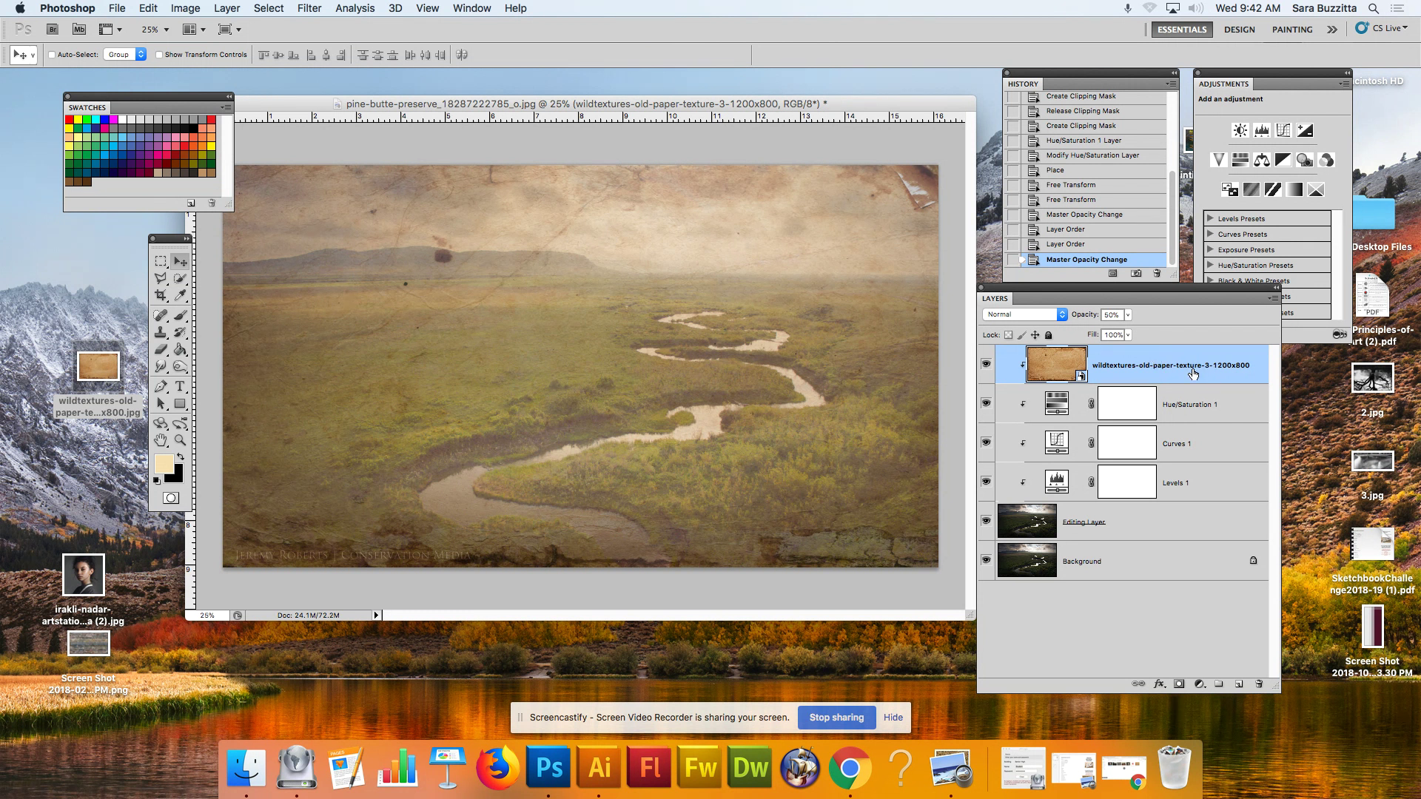
{"action": "left_click", "coordinate": [1178, 684]}
{"action": "left_click_drag", "start_coordinate": [1176, 287], "coordinate": [1193, 495]}
{"action": "key", "text": "super+z"}
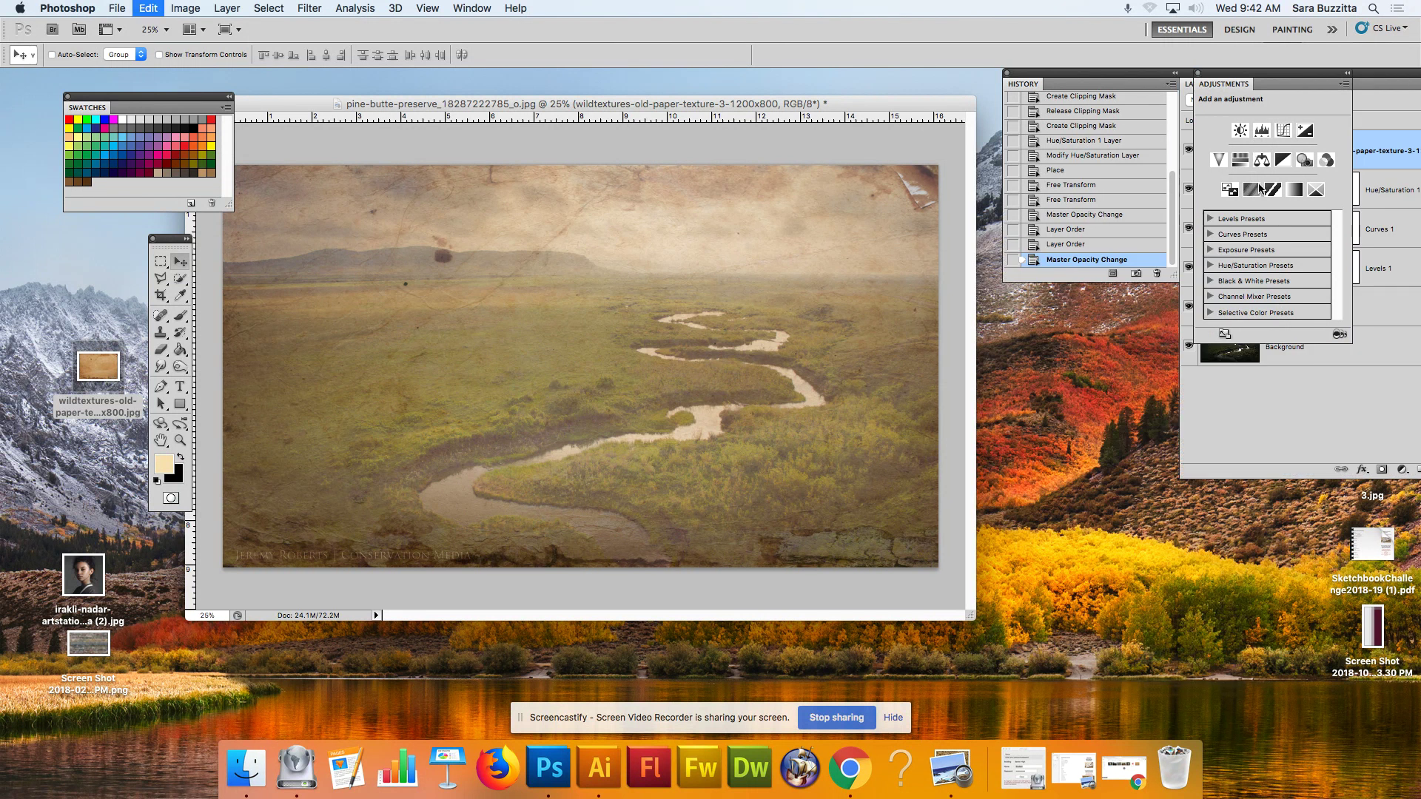
Rearrange the Adjustments, History, Layers and Tools panels so the full layer stack and brush tools are accessible.
{"action": "left_click_drag", "start_coordinate": [1240, 84], "coordinate": [1060, 336]}
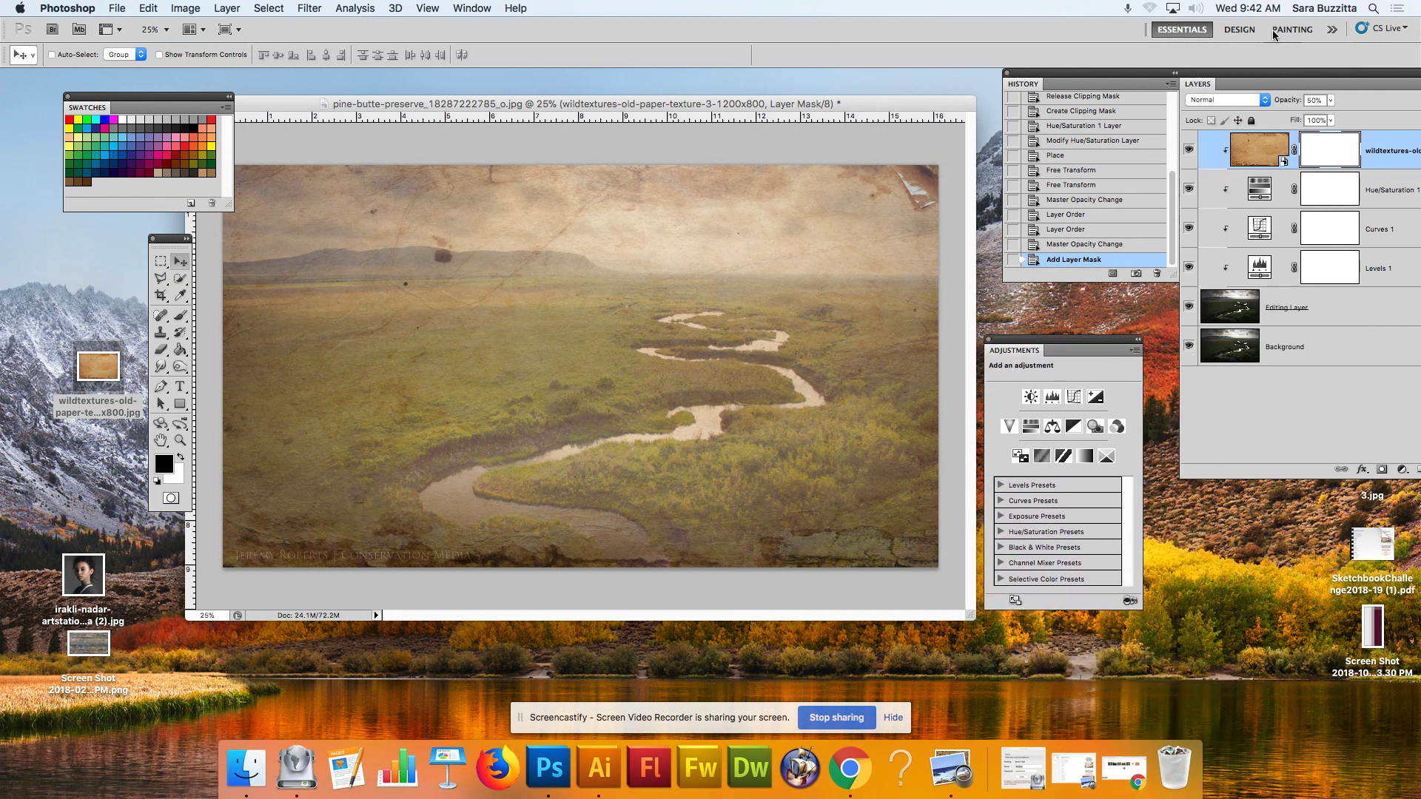
{"action": "left_click_drag", "start_coordinate": [1247, 80], "coordinate": [1169, 80]}
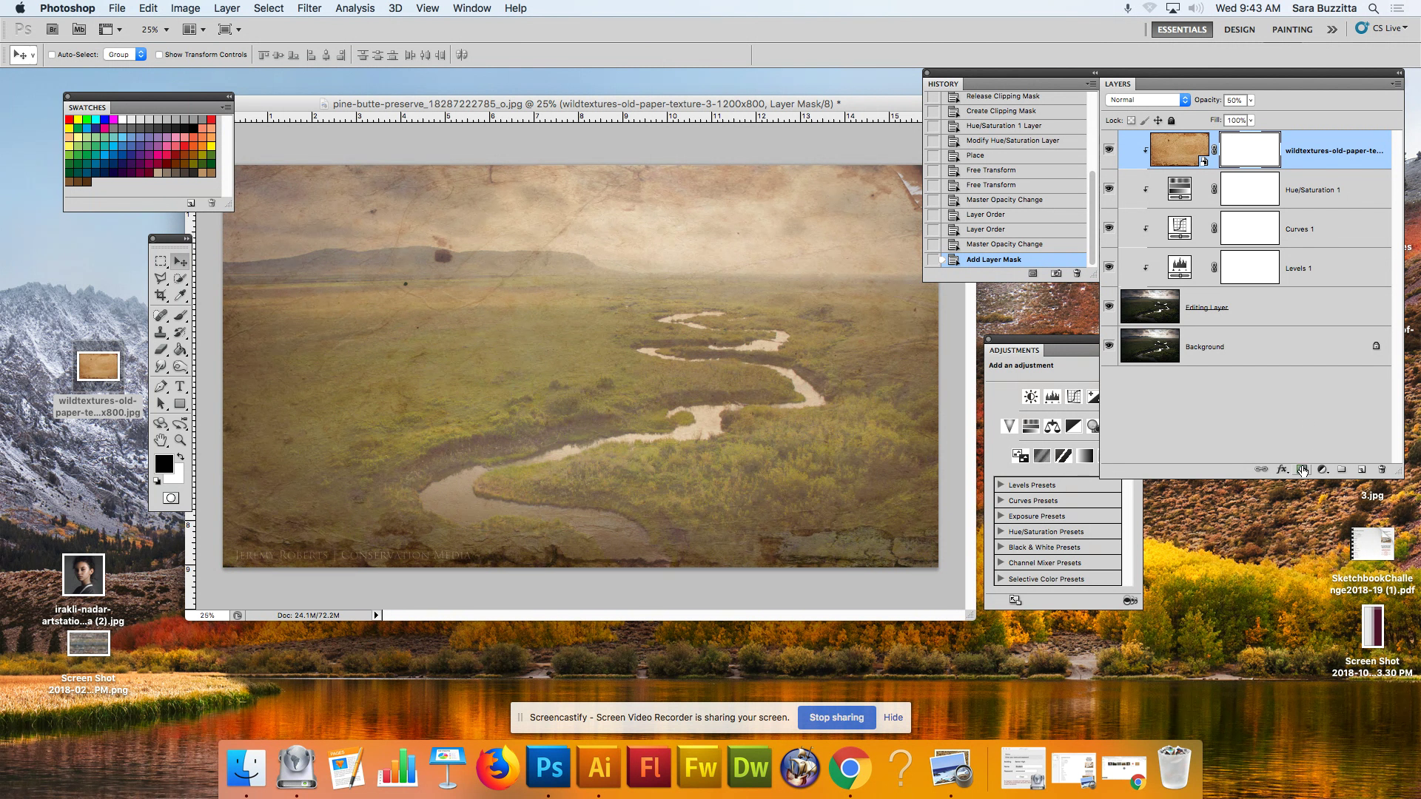
{"action": "left_click_drag", "start_coordinate": [166, 238], "coordinate": [149, 225]}
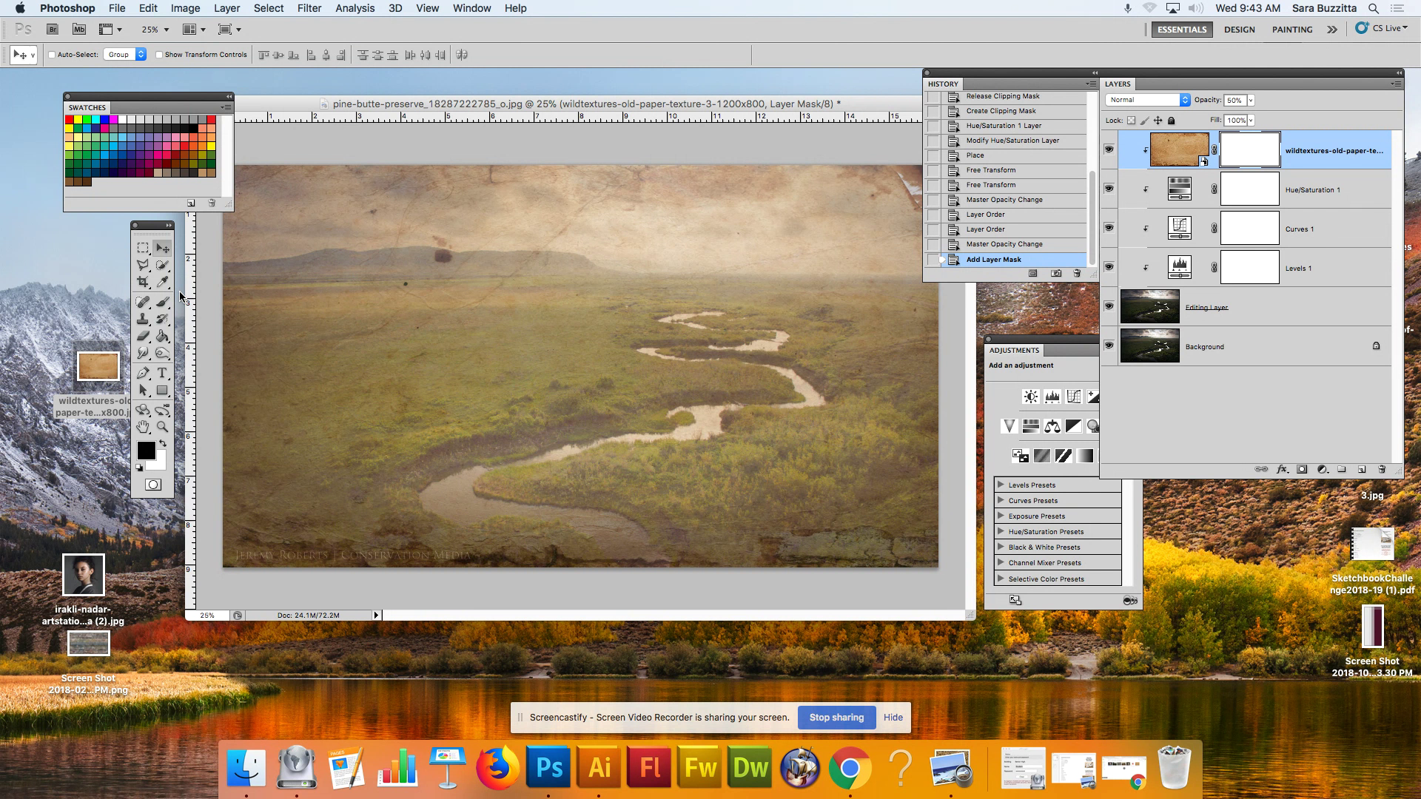
Target the old paper texture layer's mask instead of its image, and choose the Brush tool for painting on it.
{"action": "left_click", "coordinate": [1200, 151]}
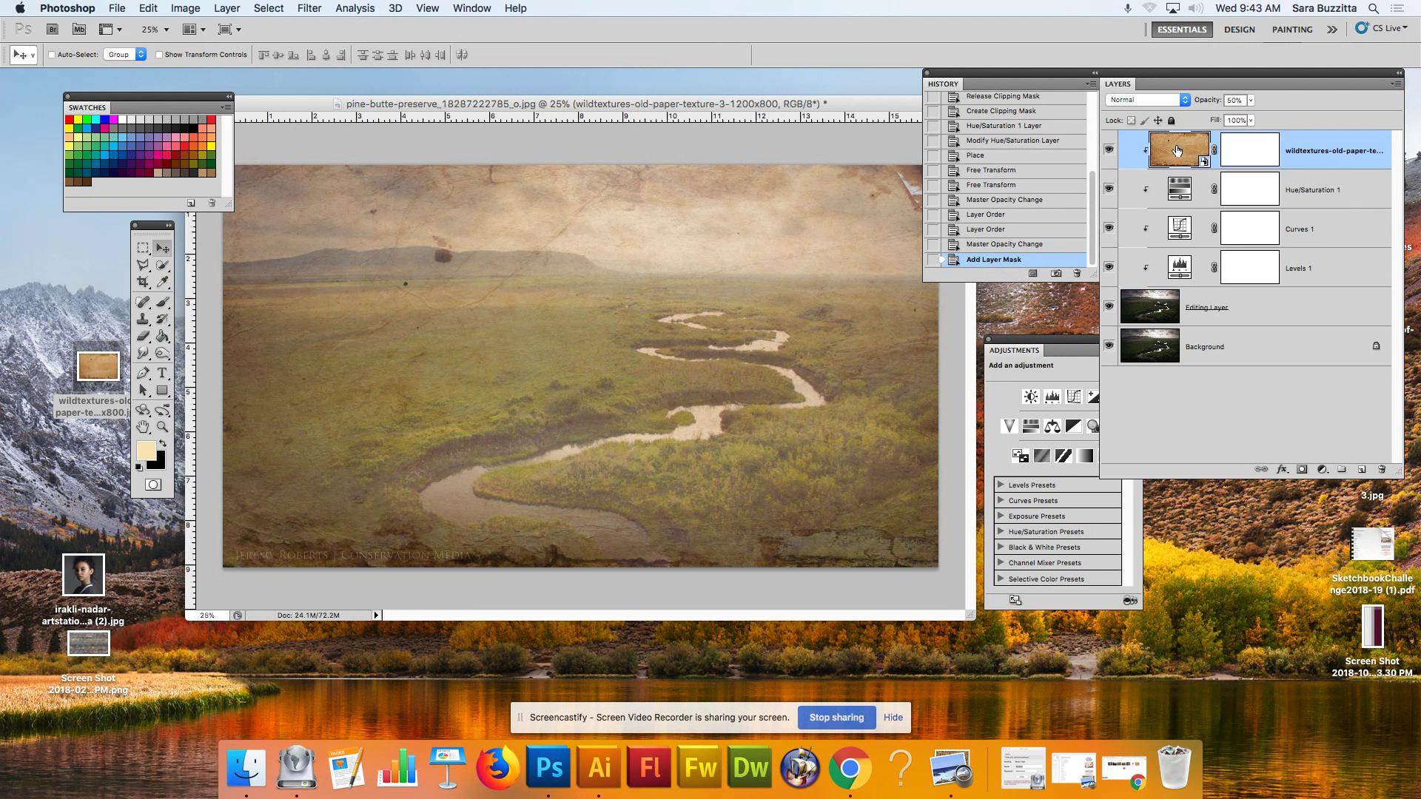
{"action": "left_click", "coordinate": [1249, 151]}
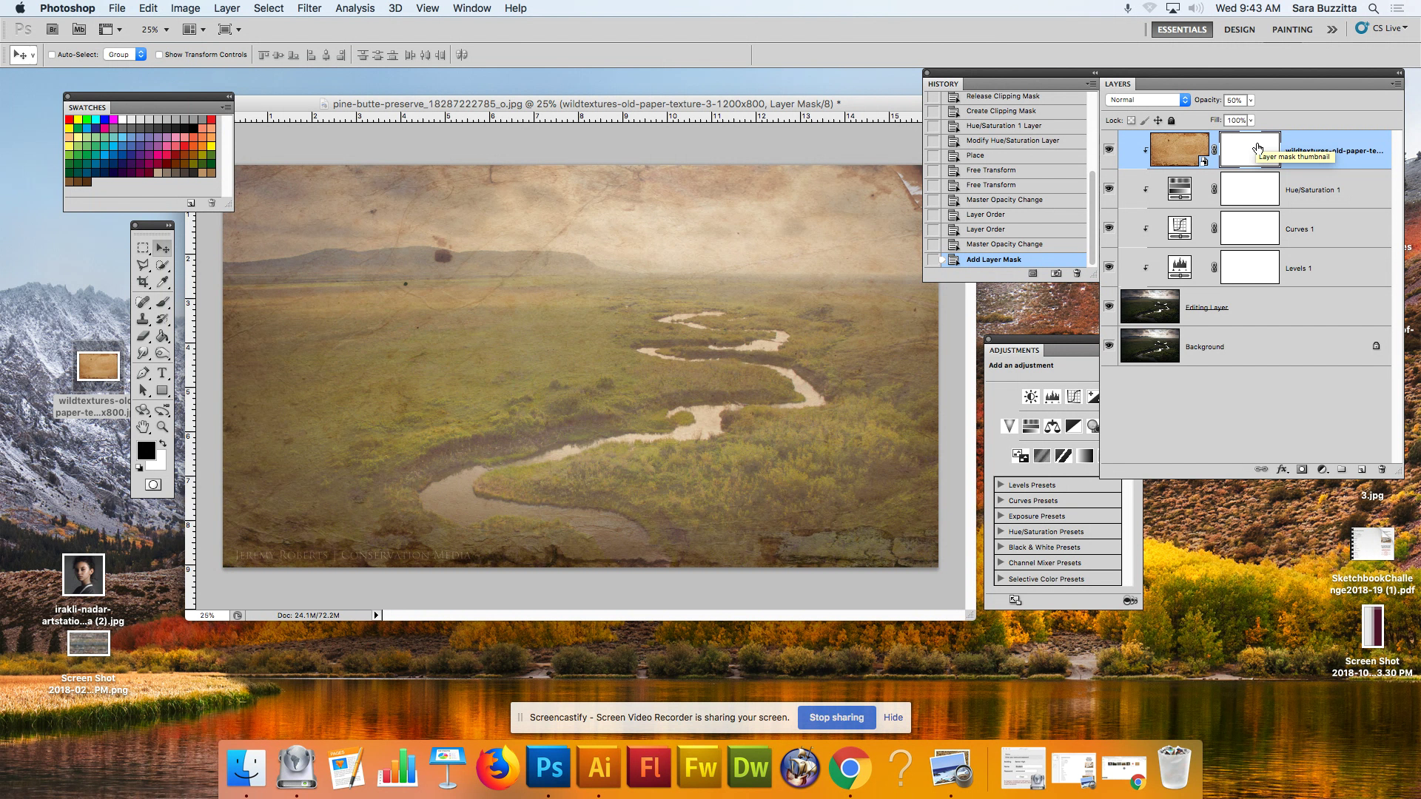
{"action": "left_click", "coordinate": [166, 305]}
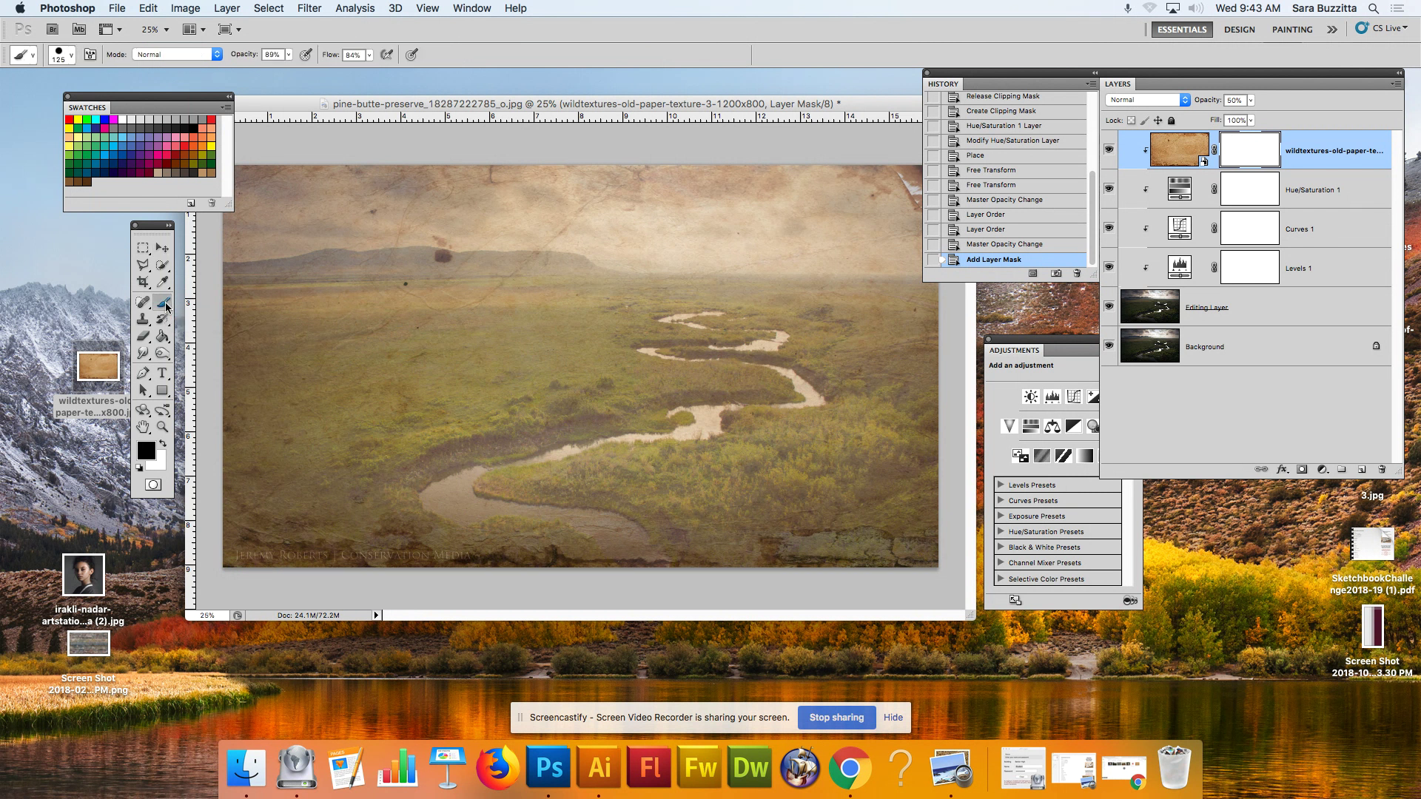
Paint a wavy black test stroke on the texture's mask over the meadow below the hills, and undo it.
{"action": "mouse_move", "coordinate": [304, 359]}
{"action": "left_mouse_down"}
{"action": "mouse_move", "coordinate": [401, 277]}
{"action": "mouse_move", "coordinate": [371, 365]}
{"action": "mouse_move", "coordinate": [421, 330]}
{"action": "left_mouse_up"}
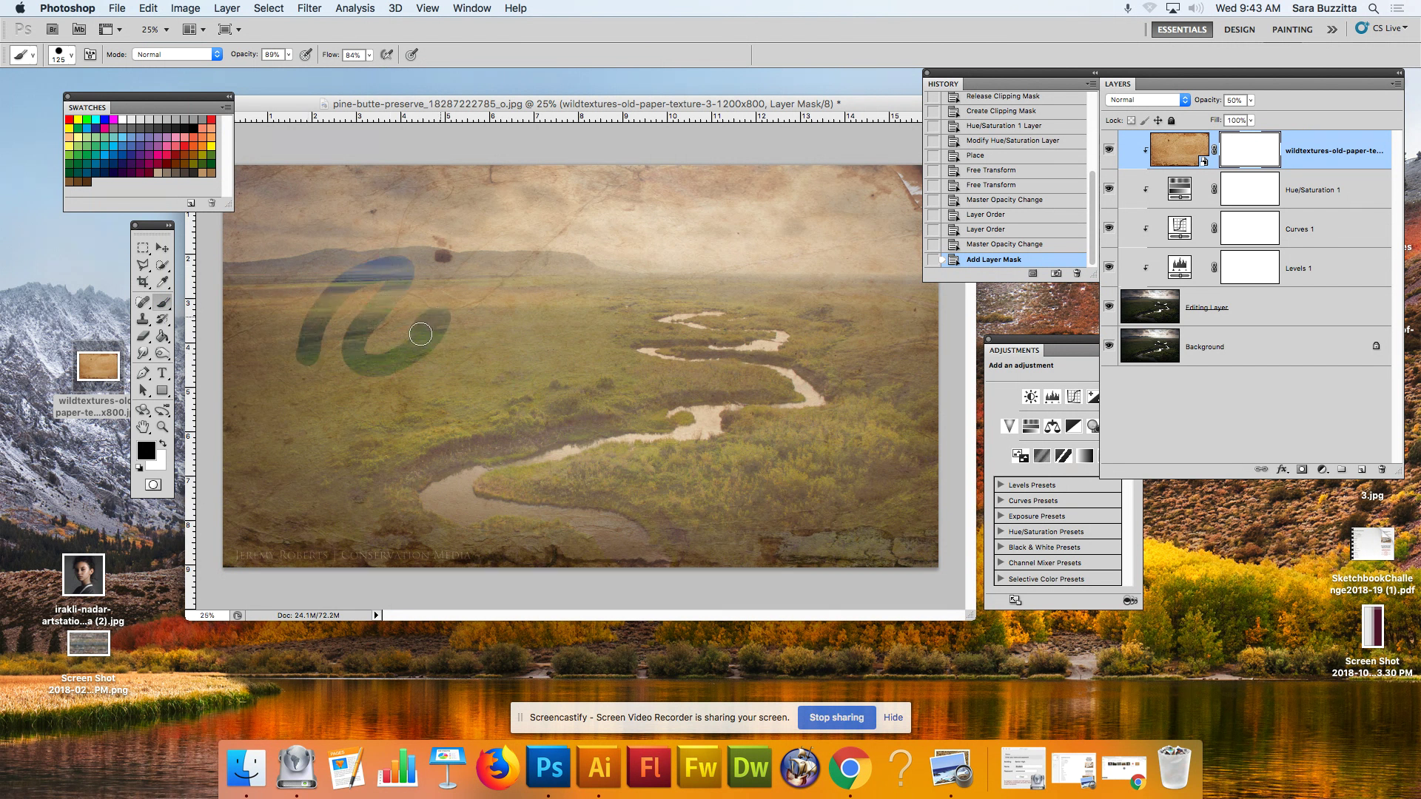
{"action": "key", "text": "super+z"}
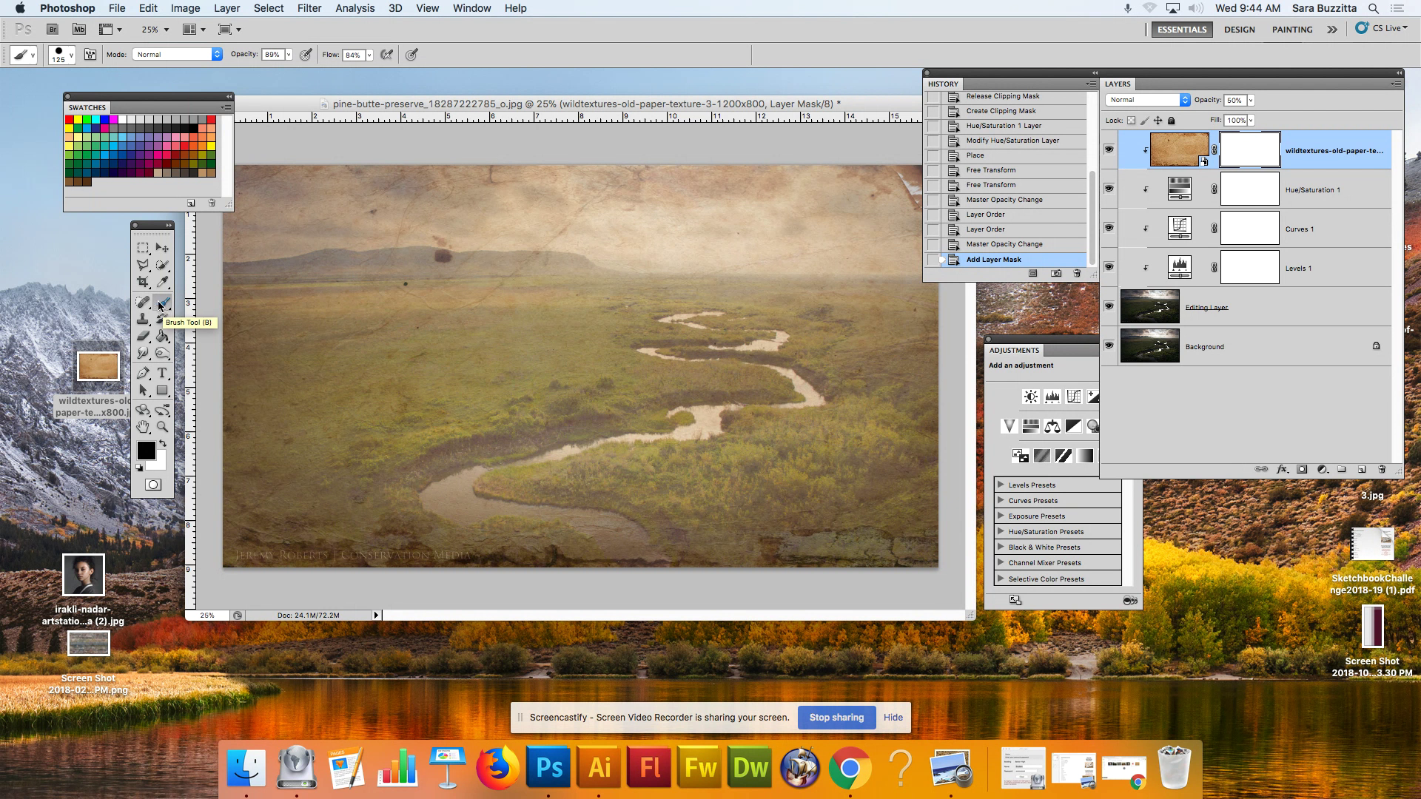
Check the foreground and background colours in the Color Picker, cancelling both times, and swap the two colours back and forth.
{"action": "left_click", "coordinate": [153, 453]}
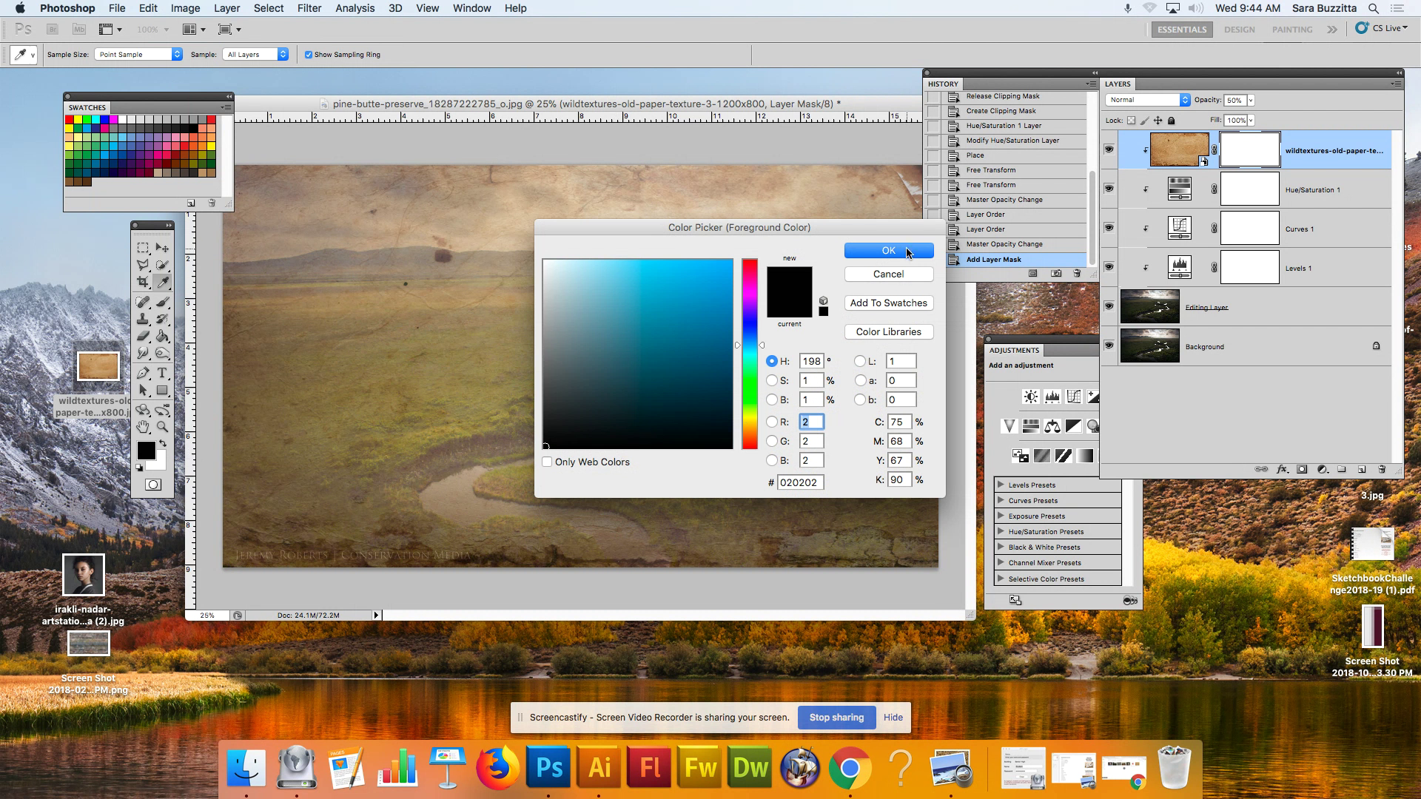
{"action": "left_click", "coordinate": [898, 276]}
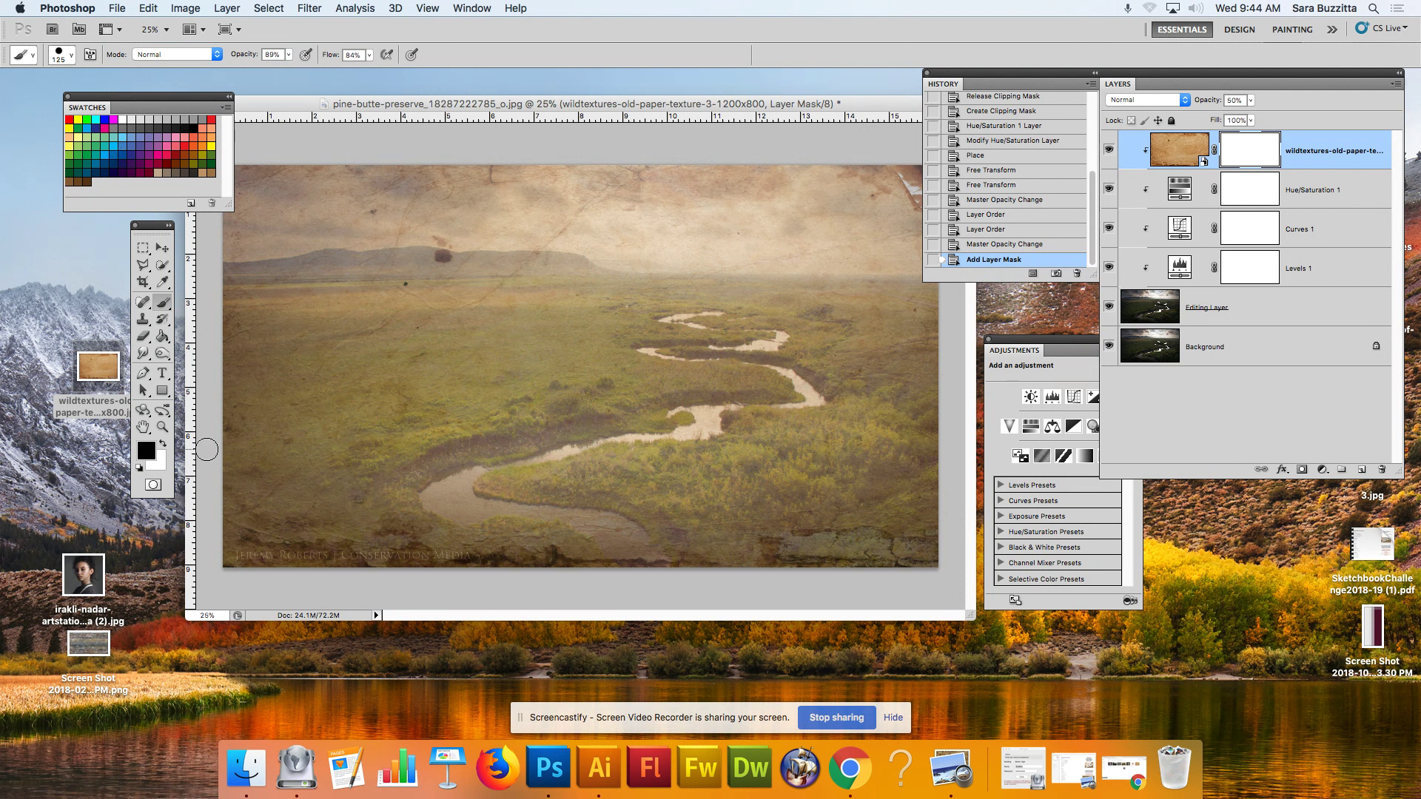
{"action": "left_click", "coordinate": [160, 471]}
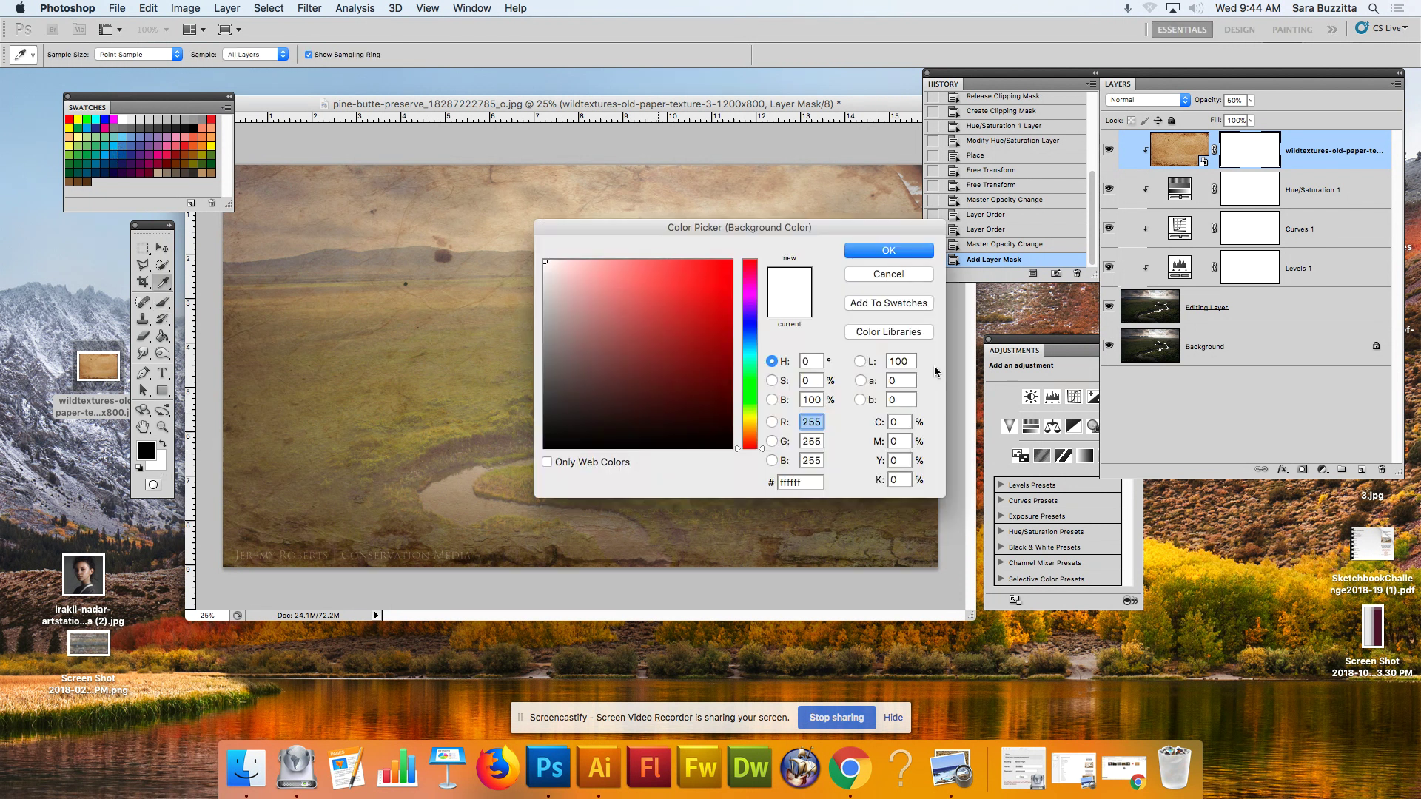
{"action": "left_click", "coordinate": [887, 275]}
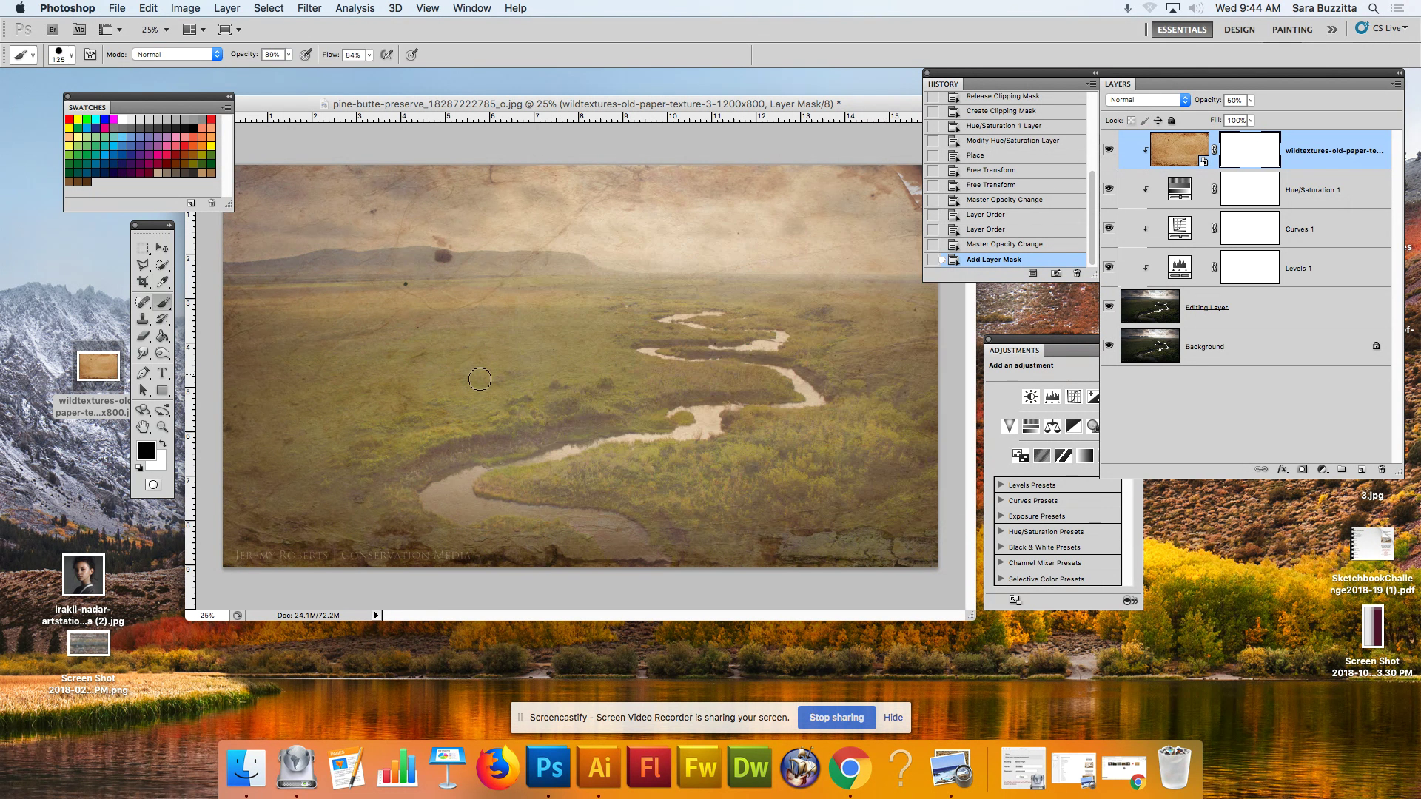
{"action": "left_click", "coordinate": [163, 445]}
{"action": "left_click", "coordinate": [163, 446]}
{"action": "left_click", "coordinate": [164, 445]}
{"action": "left_click", "coordinate": [165, 445]}
Enlarge the brush to 400 px and paint black on the texture's mask over the central meadow and winding river.
{"action": "key", "text": "bracketright"}
{"action": "key", "text": "bracketright"}
{"action": "key", "text": "bracketright"}
{"action": "key", "text": "bracketright"}
{"action": "key", "text": "bracketright"}
{"action": "key", "text": "bracketright"}
{"action": "mouse_move", "coordinate": [690, 349]}
{"action": "left_mouse_down"}
{"action": "mouse_move", "coordinate": [558, 327]}
{"action": "mouse_move", "coordinate": [754, 323]}
{"action": "mouse_move", "coordinate": [548, 350]}
{"action": "mouse_move", "coordinate": [730, 363]}
{"action": "mouse_move", "coordinate": [563, 392]}
{"action": "mouse_move", "coordinate": [570, 404]}
{"action": "mouse_move", "coordinate": [766, 402]}
{"action": "mouse_move", "coordinate": [540, 443]}
{"action": "mouse_move", "coordinate": [785, 440]}
{"action": "left_mouse_up"}
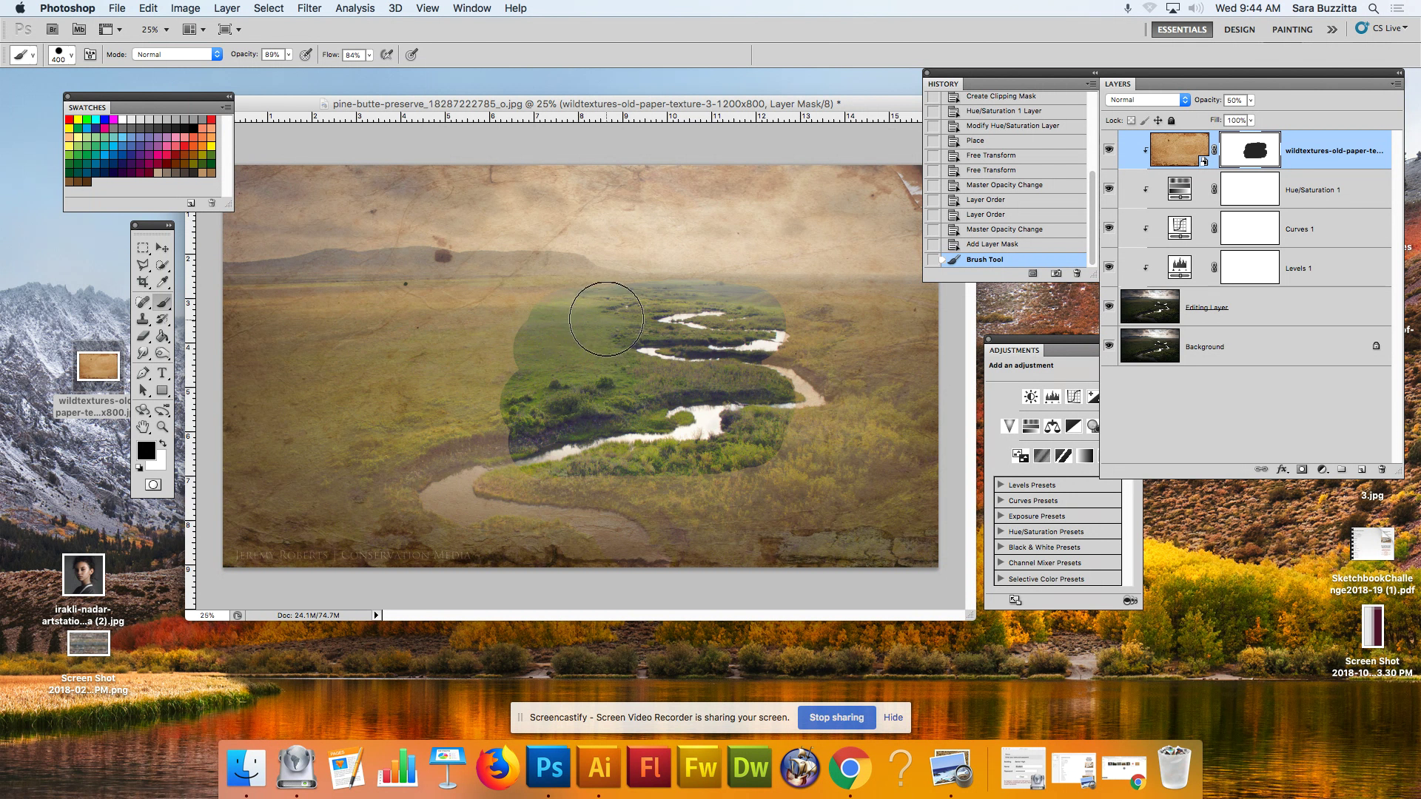
Paint white on the mask over the cleared central area to bring the paper texture back, and return to black.
{"action": "key", "text": "x"}
{"action": "mouse_move", "coordinate": [606, 317]}
{"action": "left_mouse_down"}
{"action": "mouse_move", "coordinate": [652, 329]}
{"action": "mouse_move", "coordinate": [639, 332]}
{"action": "mouse_move", "coordinate": [778, 286]}
{"action": "mouse_move", "coordinate": [732, 300]}
{"action": "mouse_move", "coordinate": [772, 315]}
{"action": "mouse_move", "coordinate": [717, 468]}
{"action": "mouse_move", "coordinate": [644, 464]}
{"action": "mouse_move", "coordinate": [594, 348]}
{"action": "mouse_move", "coordinate": [479, 339]}
{"action": "mouse_move", "coordinate": [633, 286]}
{"action": "mouse_move", "coordinate": [546, 329]}
{"action": "mouse_move", "coordinate": [582, 386]}
{"action": "mouse_move", "coordinate": [501, 454]}
{"action": "mouse_move", "coordinate": [580, 462]}
{"action": "left_mouse_up"}
{"action": "key", "text": "x"}
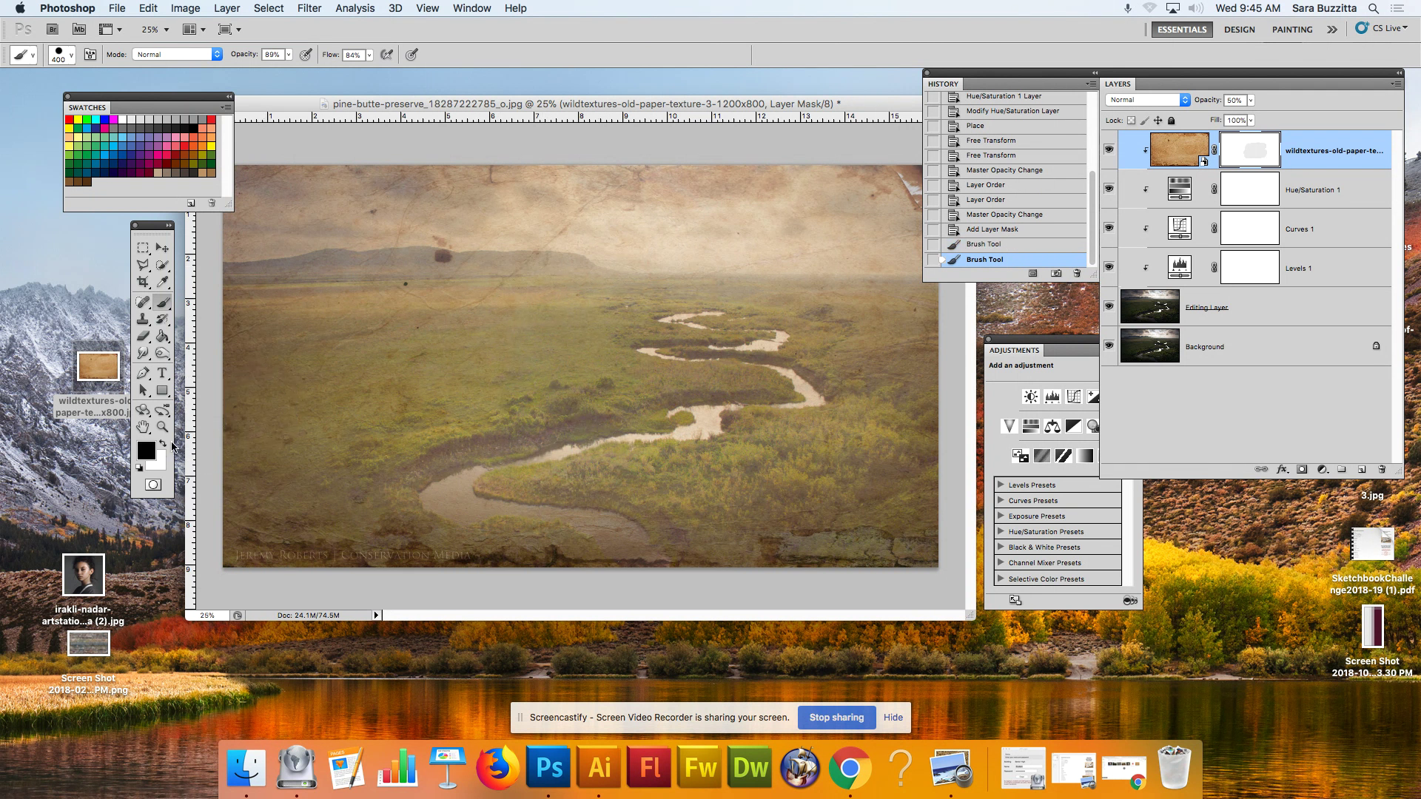
Paint black on the mask from the horizon sky down to the river bends, and undo the stroke.
{"action": "key", "text": "x"}
{"action": "mouse_move", "coordinate": [675, 291]}
{"action": "left_mouse_down"}
{"action": "mouse_move", "coordinate": [520, 360]}
{"action": "mouse_move", "coordinate": [657, 295]}
{"action": "mouse_move", "coordinate": [690, 295]}
{"action": "mouse_move", "coordinate": [716, 339]}
{"action": "mouse_move", "coordinate": [678, 419]}
{"action": "mouse_move", "coordinate": [833, 355]}
{"action": "left_mouse_up"}
{"action": "key", "text": "x"}
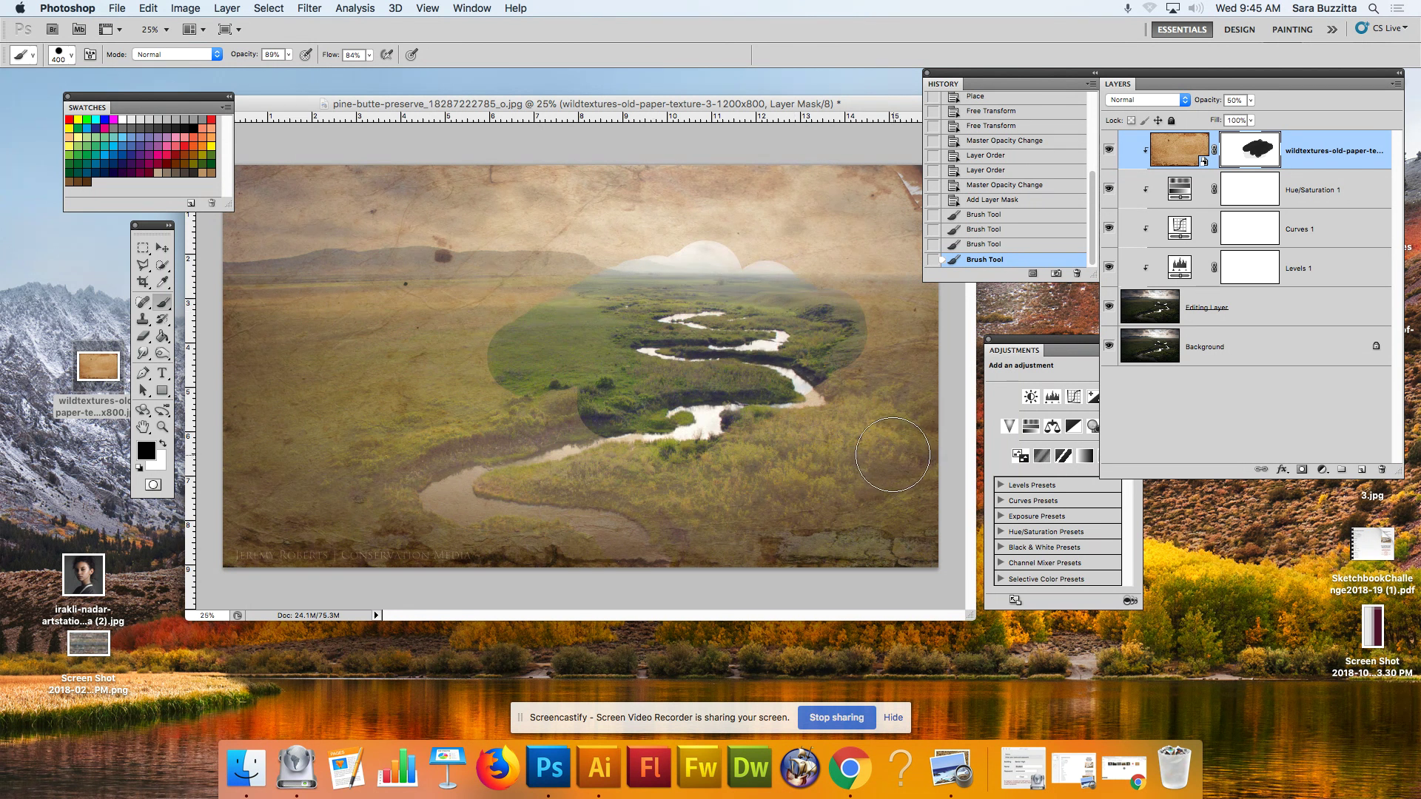
{"action": "key", "text": "super+z"}
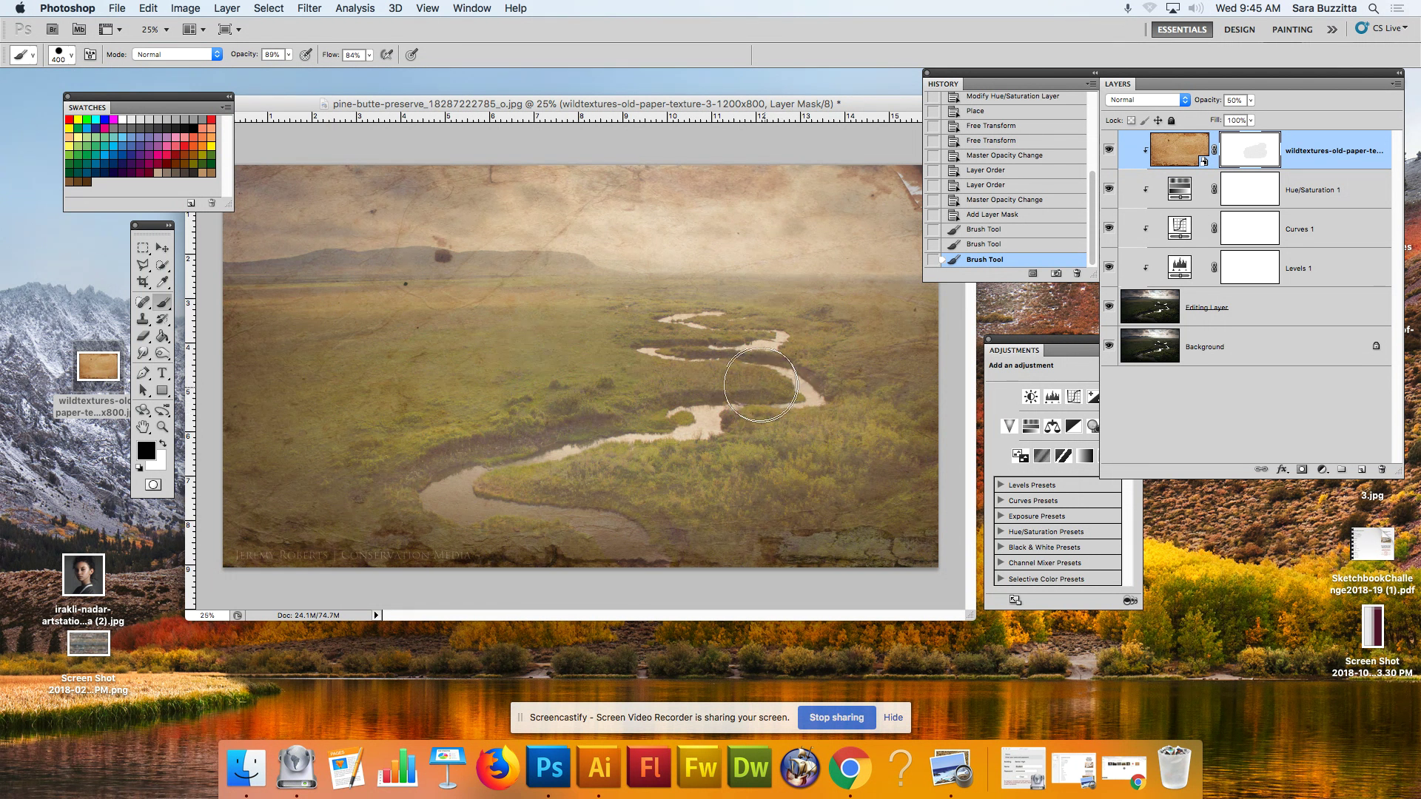
Toggle between black and white, and paint black on the mask over the meadow and hills west of the river.
{"action": "key", "text": "x"}
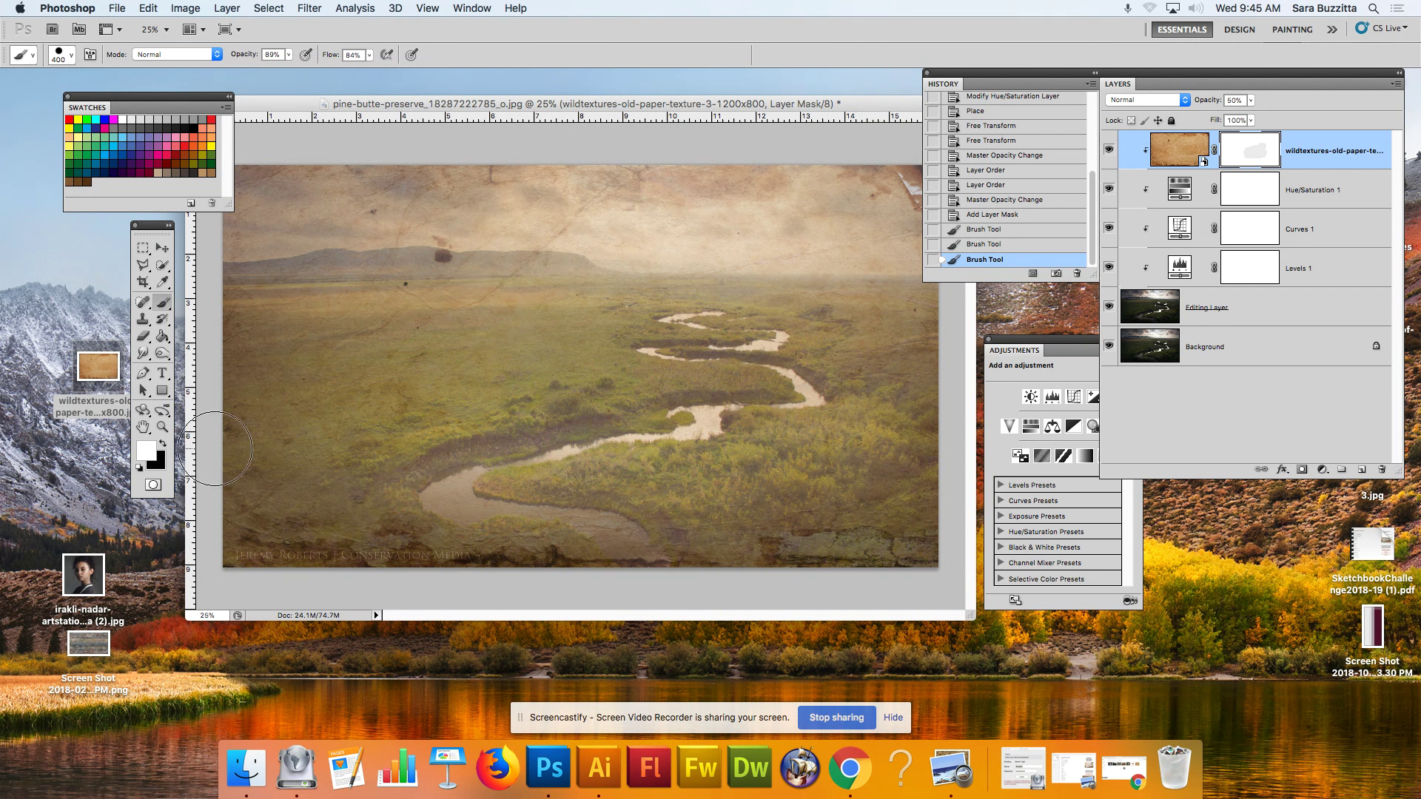
{"action": "key", "text": "x"}
{"action": "key", "text": "x"}
{"action": "key", "text": "x"}
{"action": "key", "text": "x"}
{"action": "key", "text": "x"}
{"action": "key", "text": "x"}
{"action": "key", "text": "x"}
{"action": "key", "text": "x"}
{"action": "key", "text": "x"}
{"action": "key", "text": "x"}
{"action": "key", "text": "x"}
{"action": "mouse_move", "coordinate": [596, 318]}
{"action": "left_mouse_down"}
{"action": "mouse_move", "coordinate": [681, 321]}
{"action": "mouse_move", "coordinate": [660, 375]}
{"action": "mouse_move", "coordinate": [706, 366]}
{"action": "mouse_move", "coordinate": [588, 387]}
{"action": "mouse_move", "coordinate": [709, 322]}
{"action": "mouse_move", "coordinate": [621, 293]}
{"action": "mouse_move", "coordinate": [453, 326]}
{"action": "mouse_move", "coordinate": [470, 314]}
{"action": "mouse_move", "coordinate": [592, 321]}
{"action": "mouse_move", "coordinate": [733, 264]}
{"action": "mouse_move", "coordinate": [689, 286]}
{"action": "mouse_move", "coordinate": [456, 322]}
{"action": "mouse_move", "coordinate": [393, 250]}
{"action": "mouse_move", "coordinate": [550, 279]}
{"action": "mouse_move", "coordinate": [455, 342]}
{"action": "mouse_move", "coordinate": [618, 281]}
{"action": "mouse_move", "coordinate": [441, 329]}
{"action": "mouse_move", "coordinate": [634, 330]}
{"action": "mouse_move", "coordinate": [467, 385]}
{"action": "mouse_move", "coordinate": [510, 392]}
{"action": "left_mouse_up"}
{"action": "key", "text": "x"}
{"action": "key", "text": "x"}
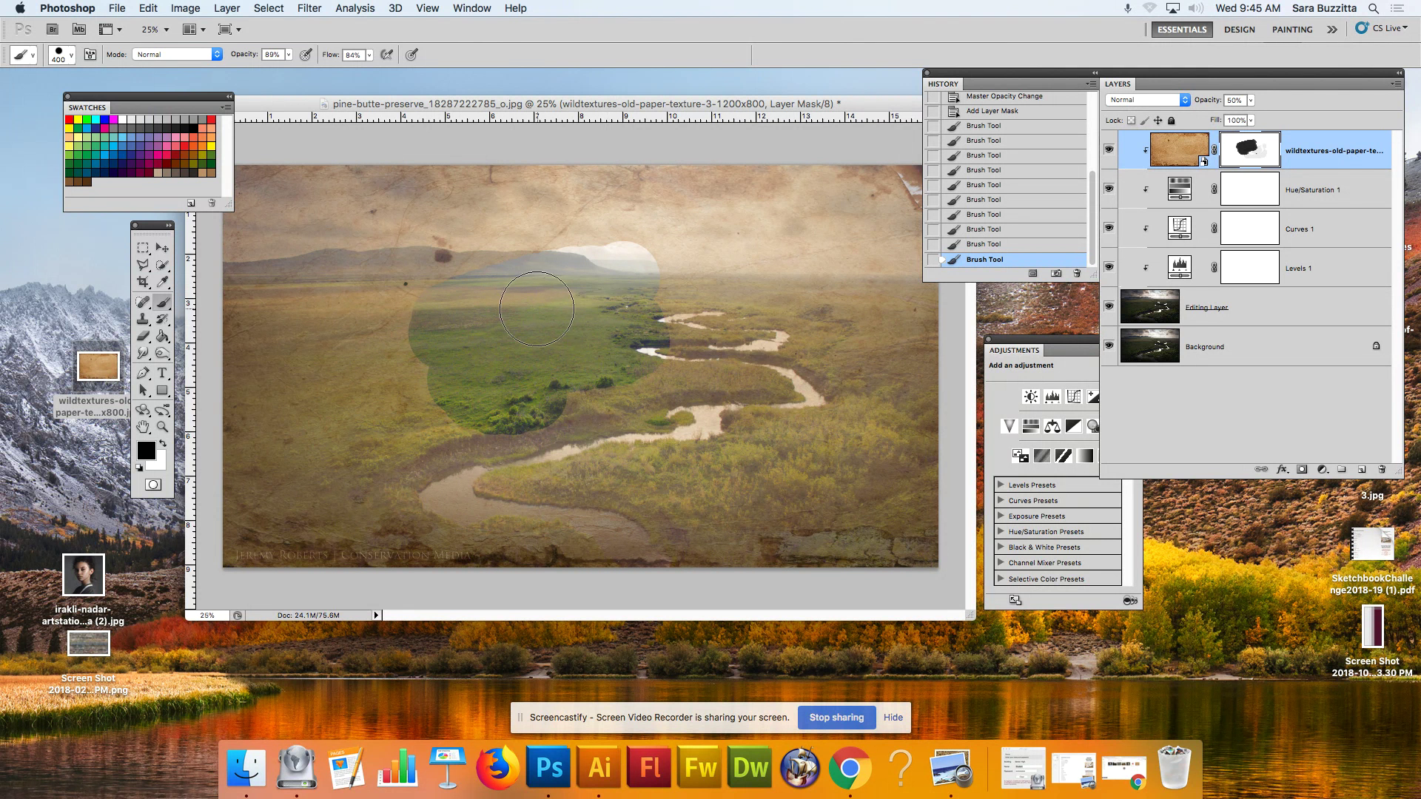
Change the brush to the soft round preset at 400 px with 0% hardness.
{"action": "right_click", "coordinate": [564, 313]}
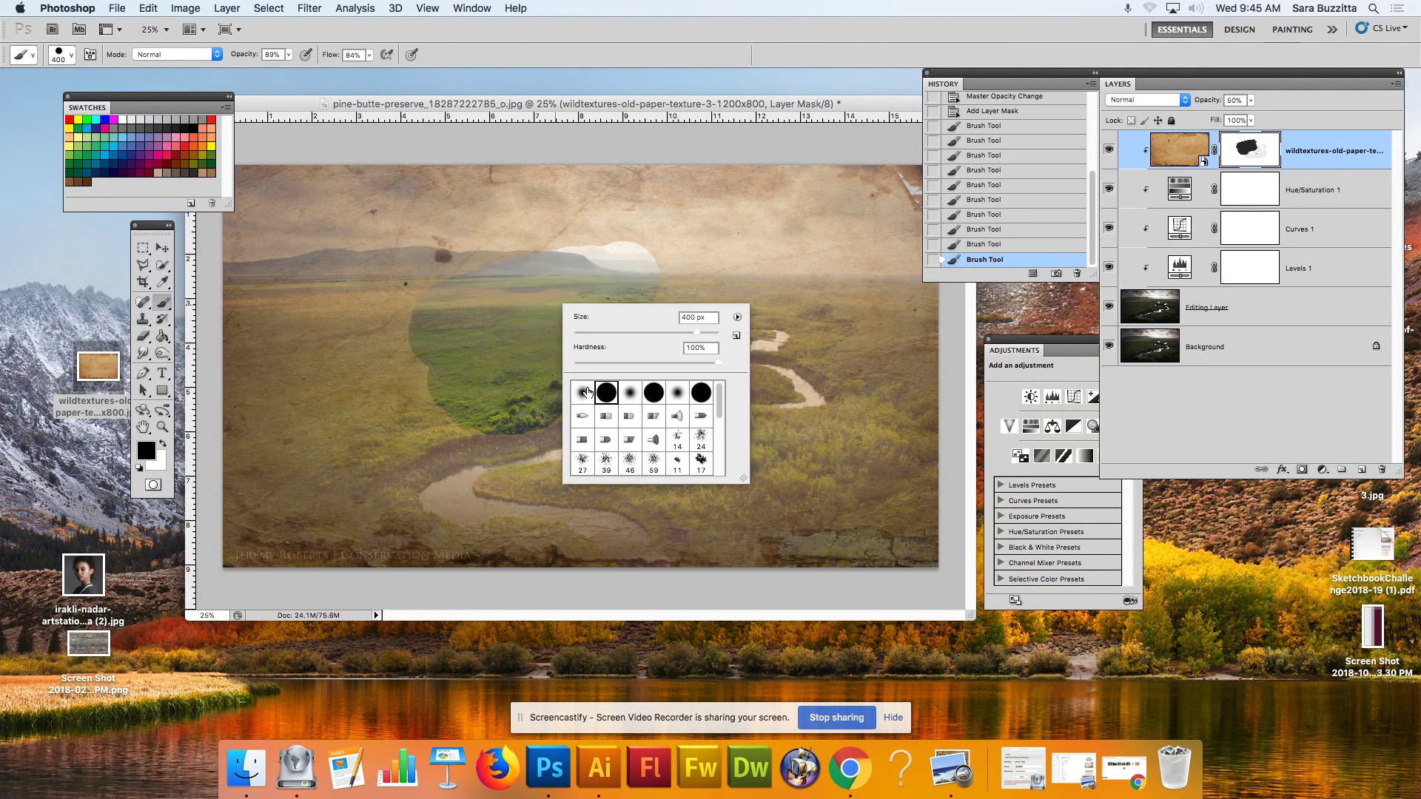
{"action": "left_click", "coordinate": [539, 304]}
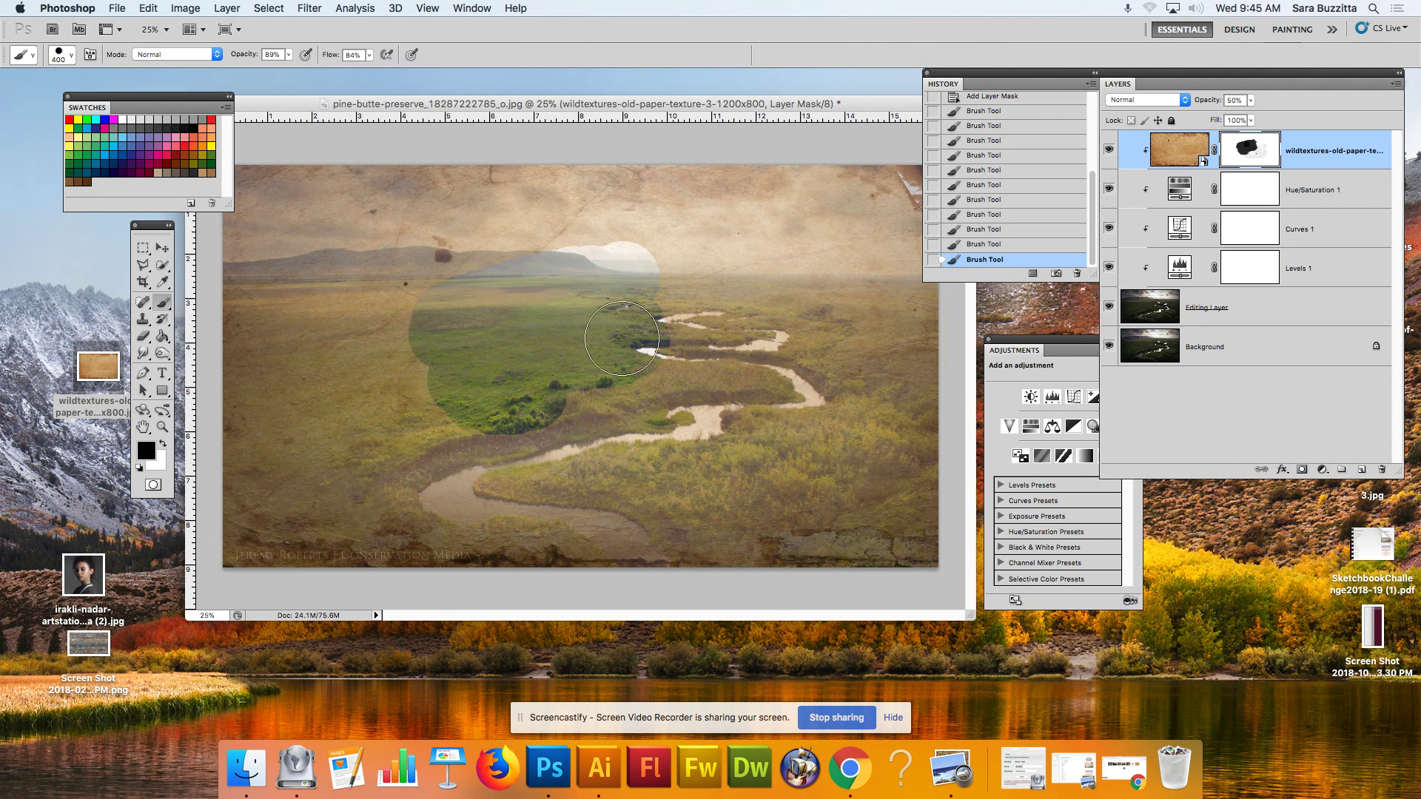
{"action": "right_click", "coordinate": [567, 311]}
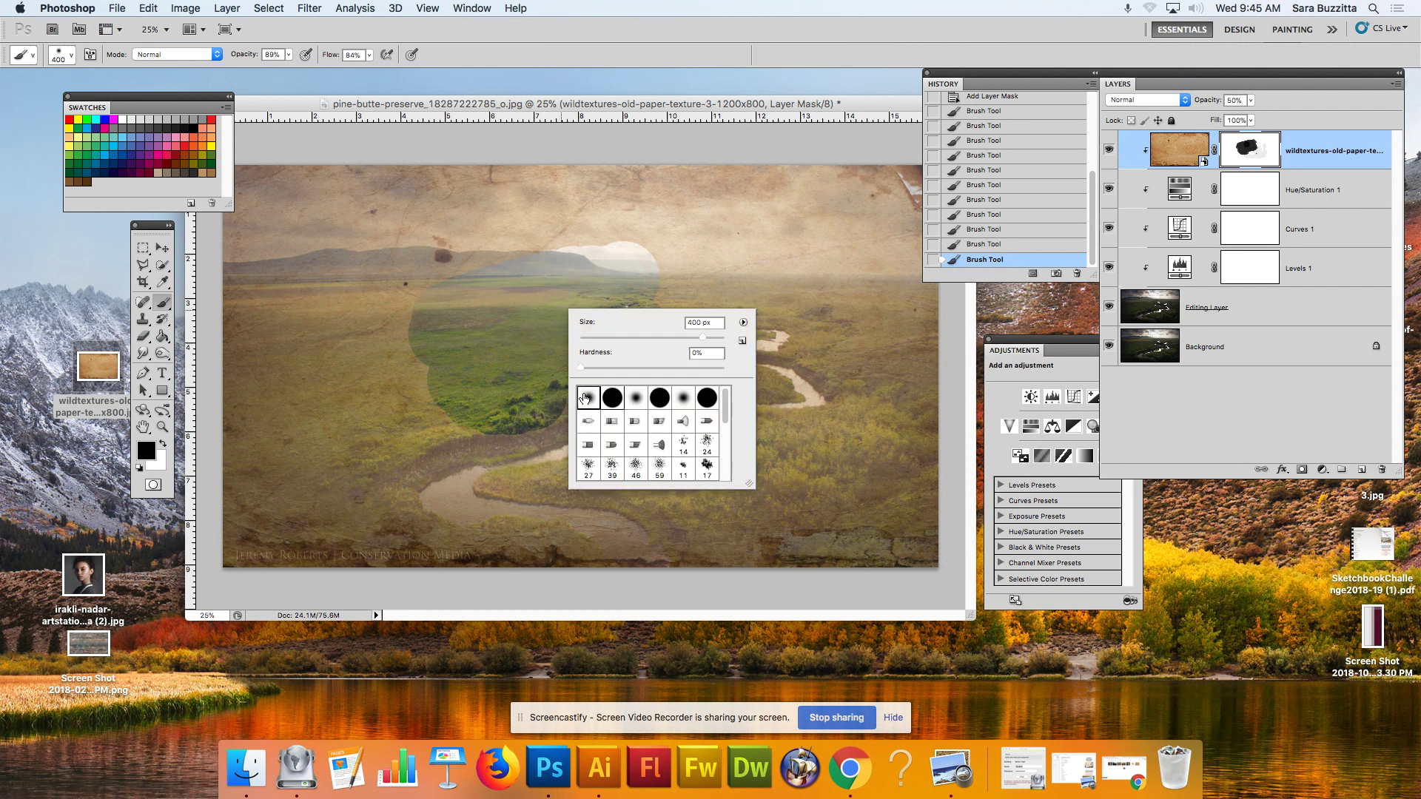
{"action": "left_click", "coordinate": [449, 311]}
Paint soft black strokes on the mask over the hills, central sky, meadow and river, leaving texture around the photo's edges.
{"action": "mouse_move", "coordinate": [431, 343]}
{"action": "left_mouse_down"}
{"action": "mouse_move", "coordinate": [475, 386]}
{"action": "mouse_move", "coordinate": [448, 383]}
{"action": "mouse_move", "coordinate": [507, 425]}
{"action": "mouse_move", "coordinate": [631, 388]}
{"action": "mouse_move", "coordinate": [671, 352]}
{"action": "mouse_move", "coordinate": [681, 317]}
{"action": "mouse_move", "coordinate": [651, 269]}
{"action": "mouse_move", "coordinate": [525, 267]}
{"action": "mouse_move", "coordinate": [660, 257]}
{"action": "mouse_move", "coordinate": [683, 319]}
{"action": "mouse_move", "coordinate": [608, 269]}
{"action": "mouse_move", "coordinate": [423, 277]}
{"action": "mouse_move", "coordinate": [412, 351]}
{"action": "mouse_move", "coordinate": [440, 409]}
{"action": "mouse_move", "coordinate": [378, 369]}
{"action": "mouse_move", "coordinate": [375, 267]}
{"action": "mouse_move", "coordinate": [364, 400]}
{"action": "mouse_move", "coordinate": [410, 452]}
{"action": "mouse_move", "coordinate": [697, 471]}
{"action": "mouse_move", "coordinate": [824, 437]}
{"action": "mouse_move", "coordinate": [655, 437]}
{"action": "mouse_move", "coordinate": [765, 350]}
{"action": "mouse_move", "coordinate": [723, 307]}
{"action": "mouse_move", "coordinate": [676, 368]}
{"action": "mouse_move", "coordinate": [732, 386]}
{"action": "mouse_move", "coordinate": [683, 382]}
{"action": "mouse_move", "coordinate": [772, 310]}
{"action": "mouse_move", "coordinate": [710, 303]}
{"action": "mouse_move", "coordinate": [814, 318]}
{"action": "mouse_move", "coordinate": [789, 382]}
{"action": "mouse_move", "coordinate": [777, 305]}
{"action": "mouse_move", "coordinate": [788, 381]}
{"action": "mouse_move", "coordinate": [736, 346]}
{"action": "mouse_move", "coordinate": [710, 350]}
{"action": "mouse_move", "coordinate": [691, 322]}
{"action": "mouse_move", "coordinate": [610, 394]}
{"action": "mouse_move", "coordinate": [660, 340]}
{"action": "mouse_move", "coordinate": [599, 347]}
{"action": "mouse_move", "coordinate": [652, 318]}
{"action": "mouse_move", "coordinate": [540, 326]}
{"action": "mouse_move", "coordinate": [484, 293]}
{"action": "mouse_move", "coordinate": [455, 344]}
{"action": "mouse_move", "coordinate": [486, 354]}
{"action": "mouse_move", "coordinate": [429, 260]}
{"action": "mouse_move", "coordinate": [360, 313]}
{"action": "mouse_move", "coordinate": [345, 374]}
{"action": "mouse_move", "coordinate": [353, 449]}
{"action": "mouse_move", "coordinate": [384, 504]}
{"action": "mouse_move", "coordinate": [286, 428]}
{"action": "mouse_move", "coordinate": [345, 327]}
{"action": "mouse_move", "coordinate": [584, 307]}
{"action": "left_mouse_up"}
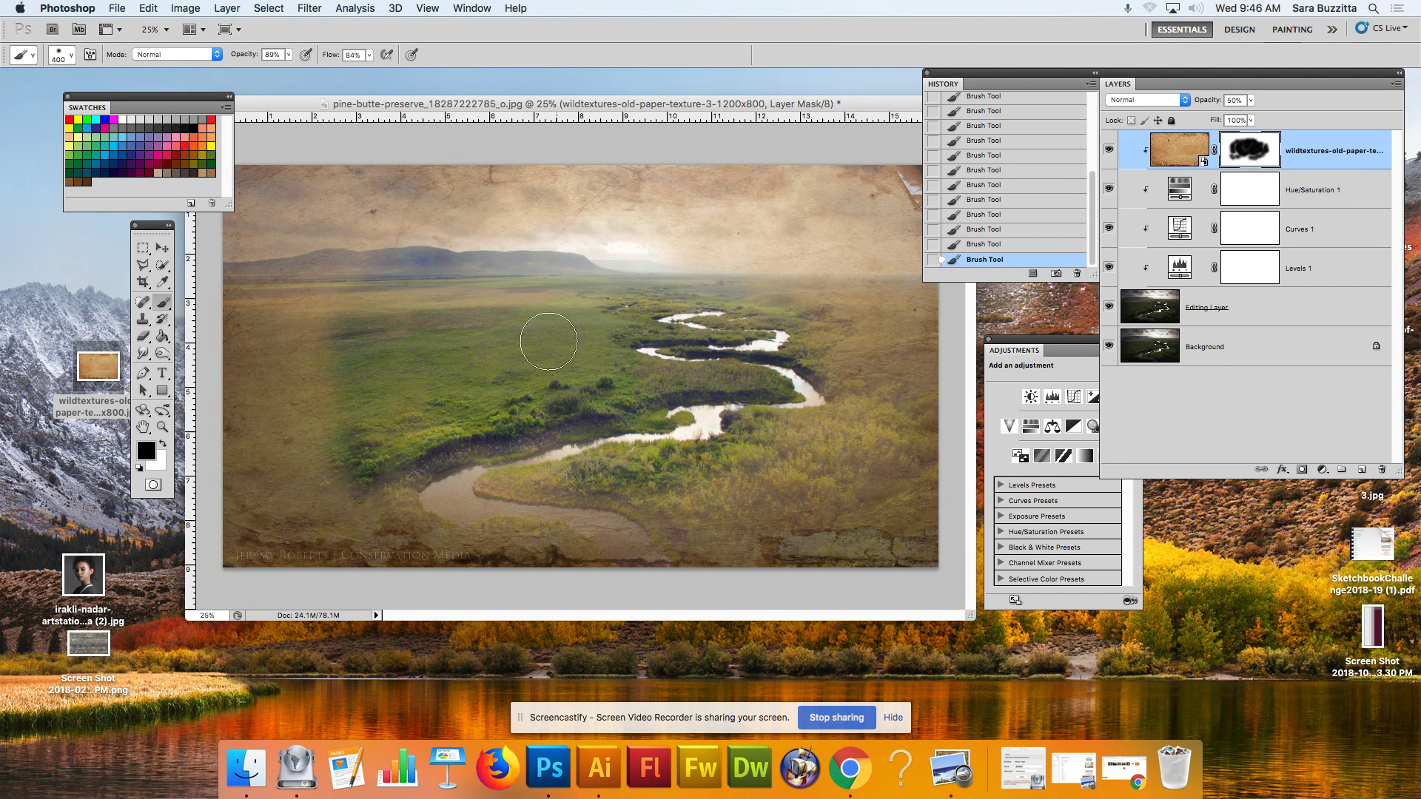
{"action": "mouse_move", "coordinate": [355, 276]}
{"action": "left_mouse_down"}
{"action": "mouse_move", "coordinate": [340, 342]}
{"action": "mouse_move", "coordinate": [386, 480]}
{"action": "left_mouse_up"}
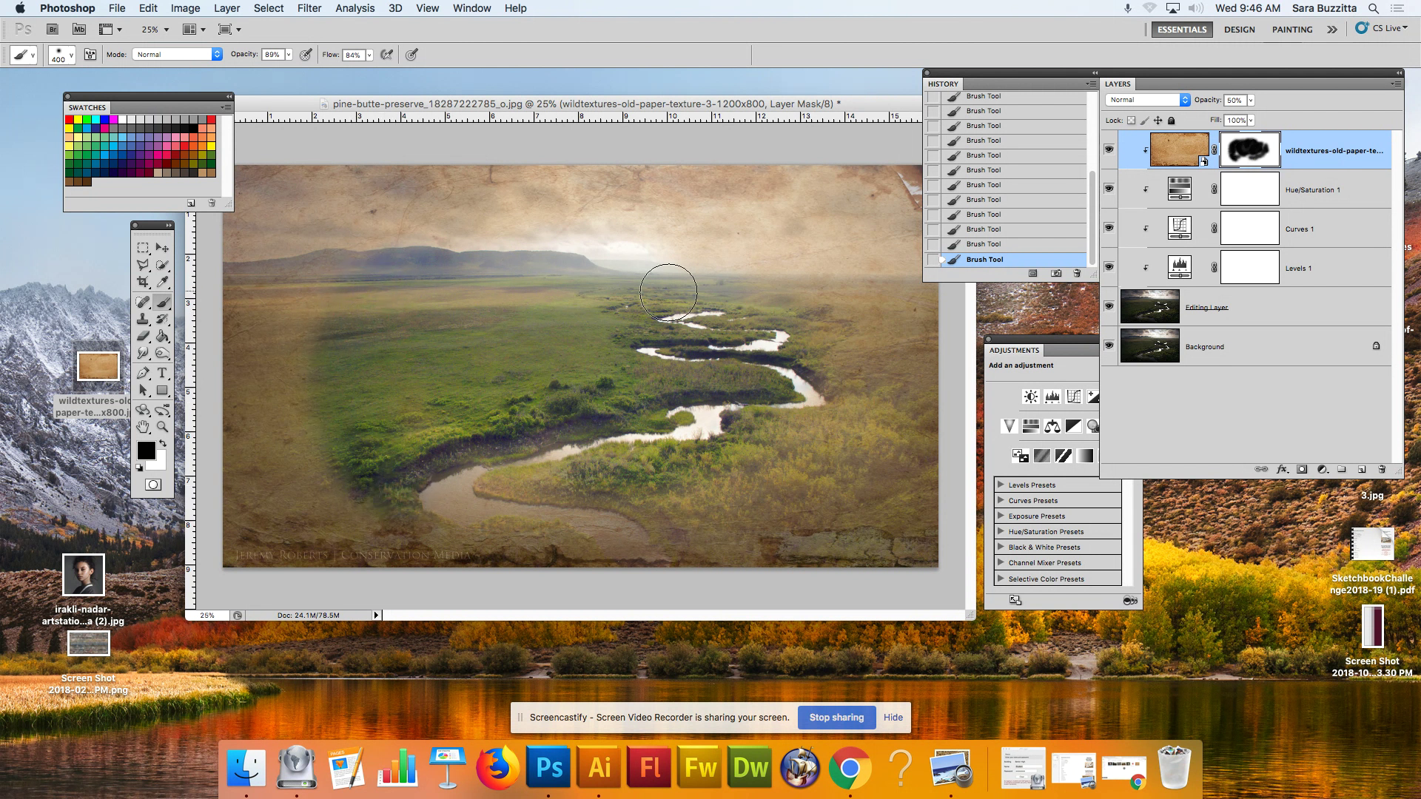
{"action": "mouse_move", "coordinate": [797, 279]}
{"action": "left_mouse_down"}
{"action": "mouse_move", "coordinate": [885, 414]}
{"action": "mouse_move", "coordinate": [795, 481]}
{"action": "mouse_move", "coordinate": [710, 481]}
{"action": "mouse_move", "coordinate": [814, 418]}
{"action": "left_mouse_up"}
{"action": "mouse_move", "coordinate": [819, 248]}
{"action": "left_mouse_down"}
{"action": "mouse_move", "coordinate": [375, 231]}
{"action": "mouse_move", "coordinate": [288, 311]}
{"action": "mouse_move", "coordinate": [405, 453]}
{"action": "left_mouse_up"}
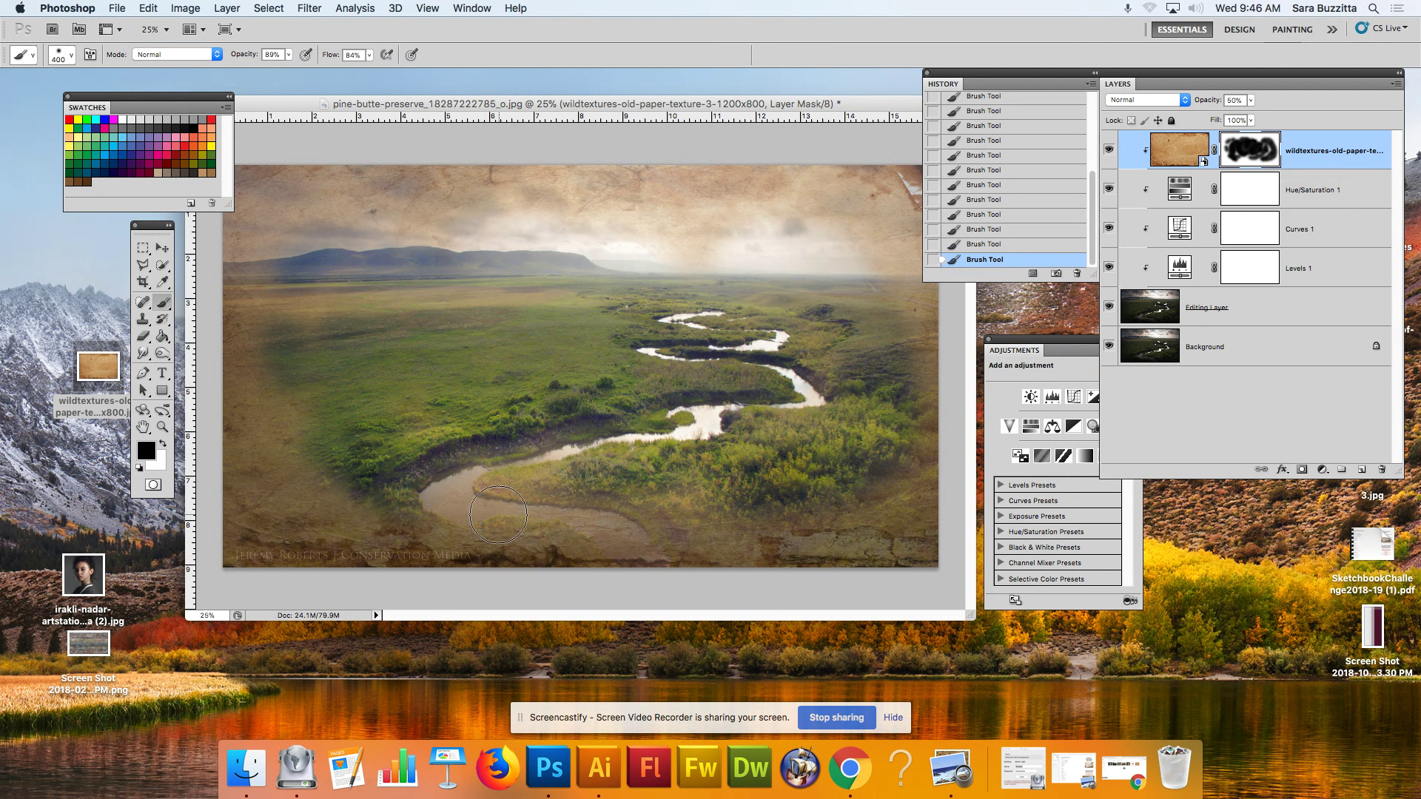
Paint white over the middle of the mask to restore the texture, and clear the same area again with black.
{"action": "key", "text": "x"}
{"action": "mouse_move", "coordinate": [580, 244]}
{"action": "left_mouse_down"}
{"action": "mouse_move", "coordinate": [545, 390]}
{"action": "mouse_move", "coordinate": [590, 261]}
{"action": "mouse_move", "coordinate": [637, 331]}
{"action": "mouse_move", "coordinate": [695, 242]}
{"action": "mouse_move", "coordinate": [713, 297]}
{"action": "mouse_move", "coordinate": [719, 259]}
{"action": "mouse_move", "coordinate": [727, 286]}
{"action": "mouse_move", "coordinate": [722, 350]}
{"action": "left_mouse_up"}
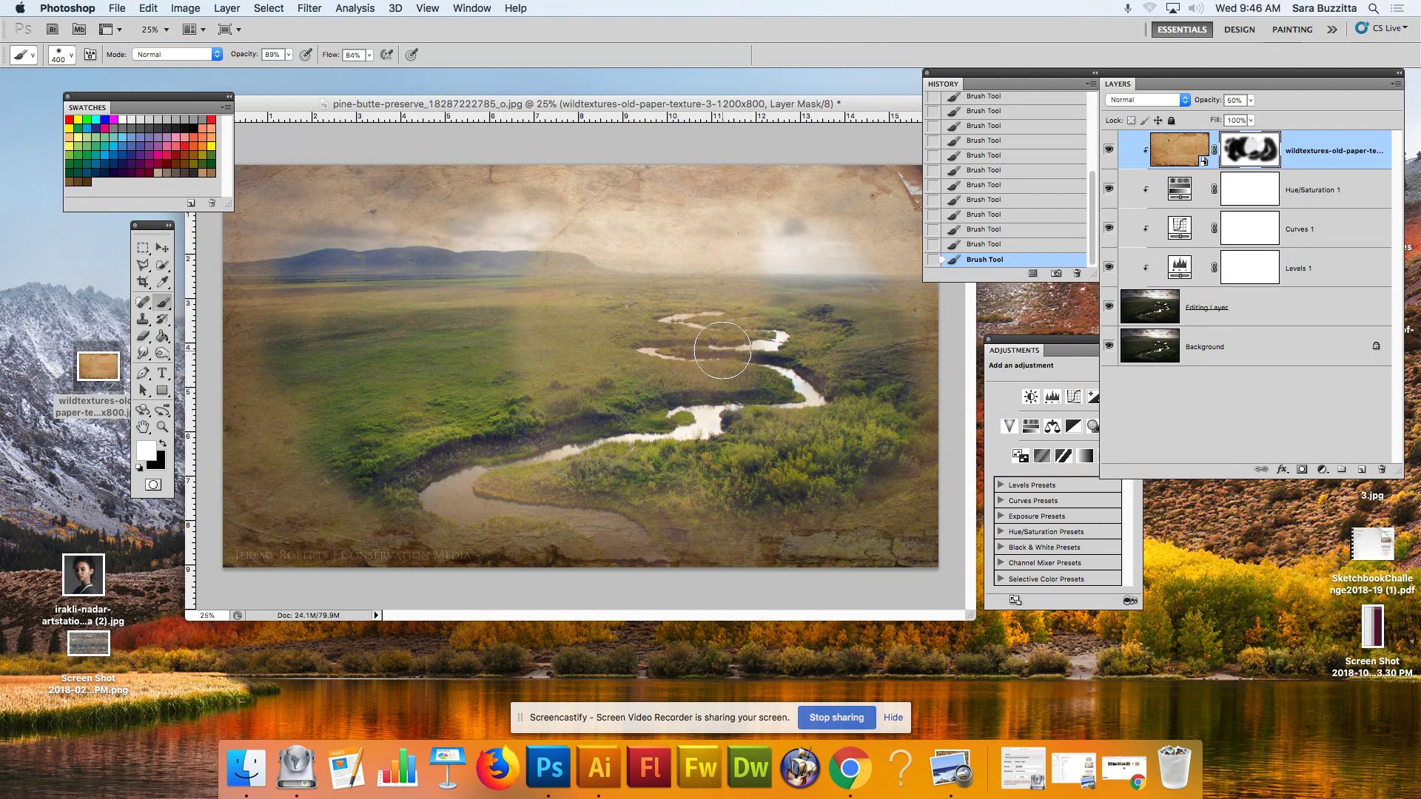
{"action": "left_click", "coordinate": [162, 445]}
{"action": "mouse_move", "coordinate": [723, 238]}
{"action": "left_mouse_down"}
{"action": "mouse_move", "coordinate": [547, 252]}
{"action": "mouse_move", "coordinate": [791, 246]}
{"action": "mouse_move", "coordinate": [529, 293]}
{"action": "mouse_move", "coordinate": [707, 293]}
{"action": "mouse_move", "coordinate": [594, 315]}
{"action": "mouse_move", "coordinate": [582, 326]}
{"action": "mouse_move", "coordinate": [593, 390]}
{"action": "mouse_move", "coordinate": [509, 393]}
{"action": "mouse_move", "coordinate": [807, 394]}
{"action": "mouse_move", "coordinate": [814, 345]}
{"action": "mouse_move", "coordinate": [758, 372]}
{"action": "left_mouse_up"}
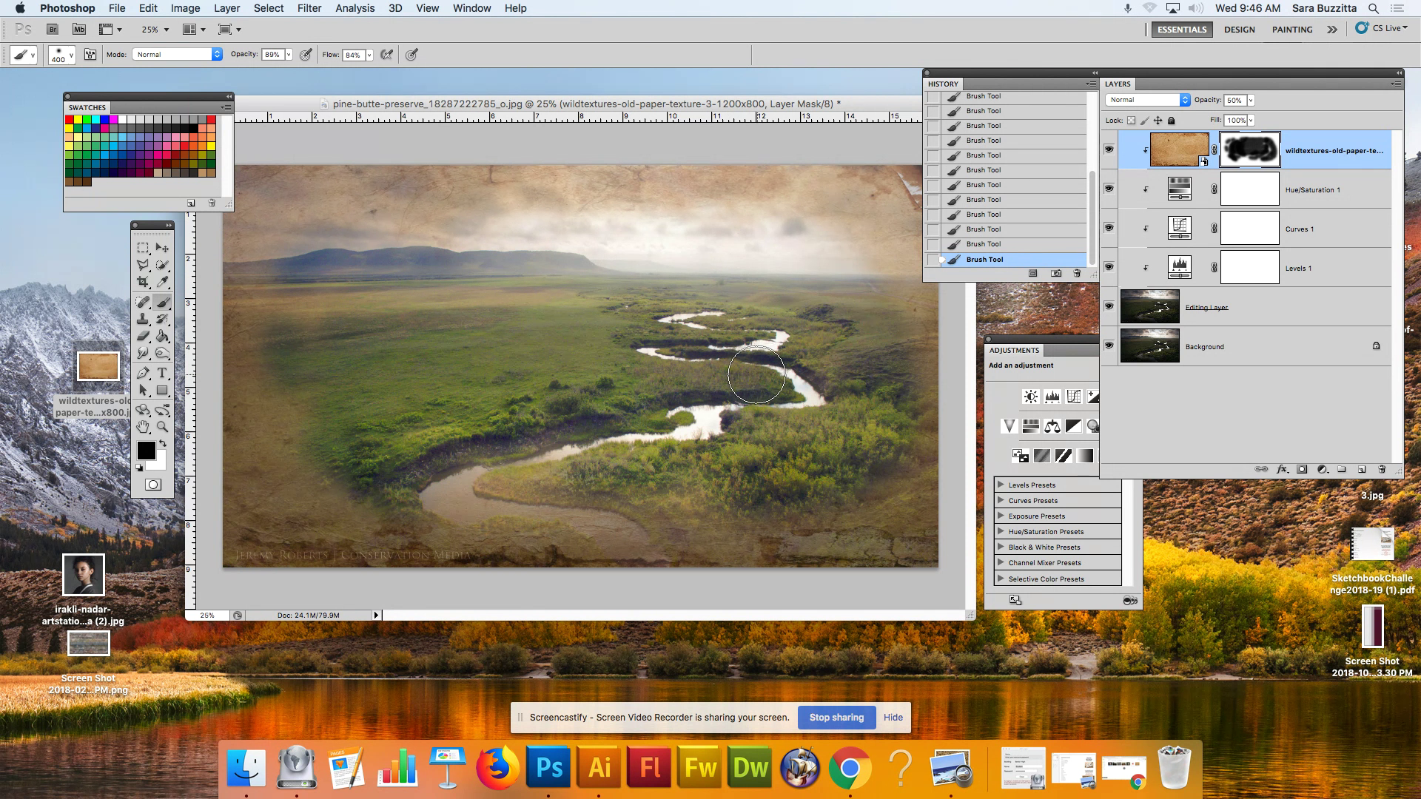
Switch to the texture's image and back to its mask, and paint black over the western edge of the meadow.
{"action": "left_click", "coordinate": [1159, 157]}
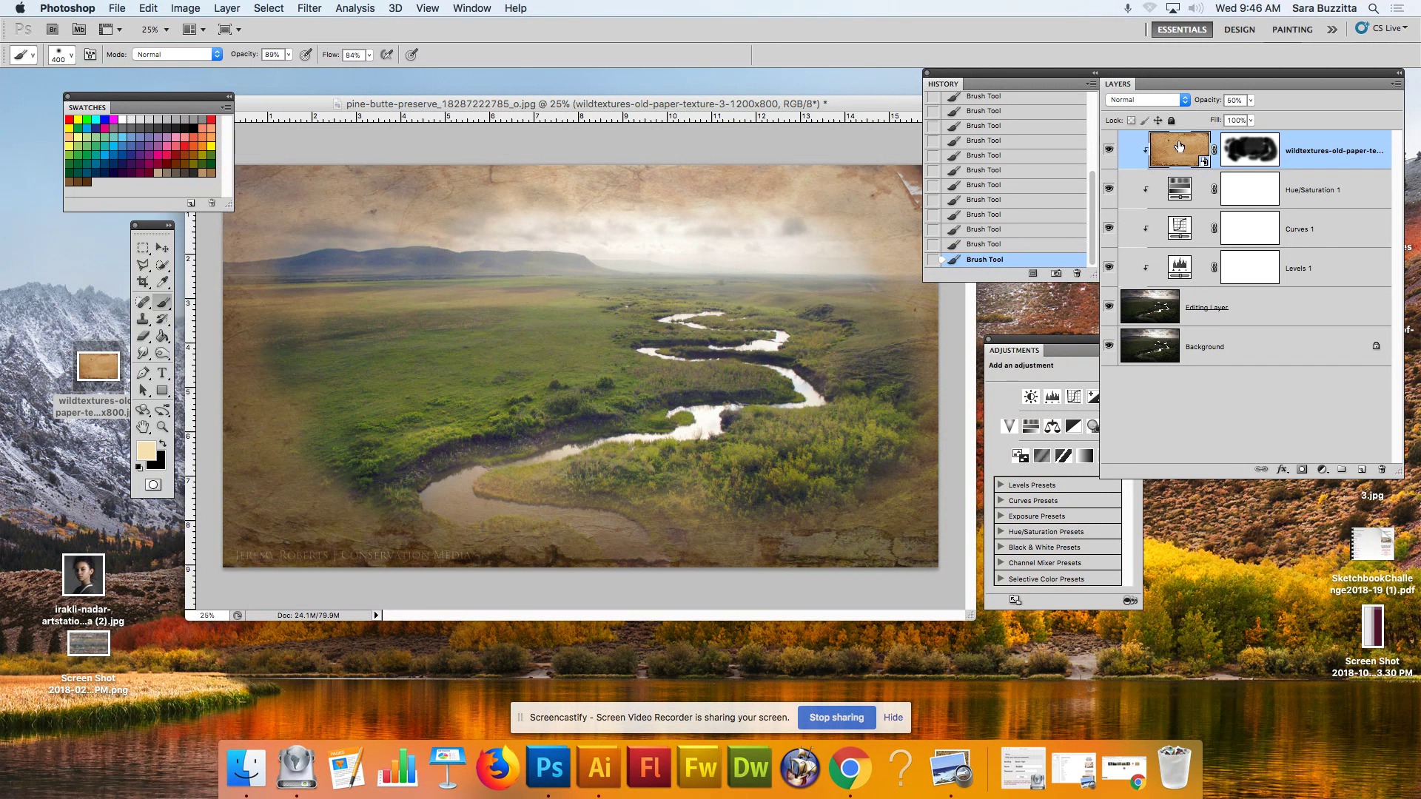
{"action": "left_click", "coordinate": [1268, 150]}
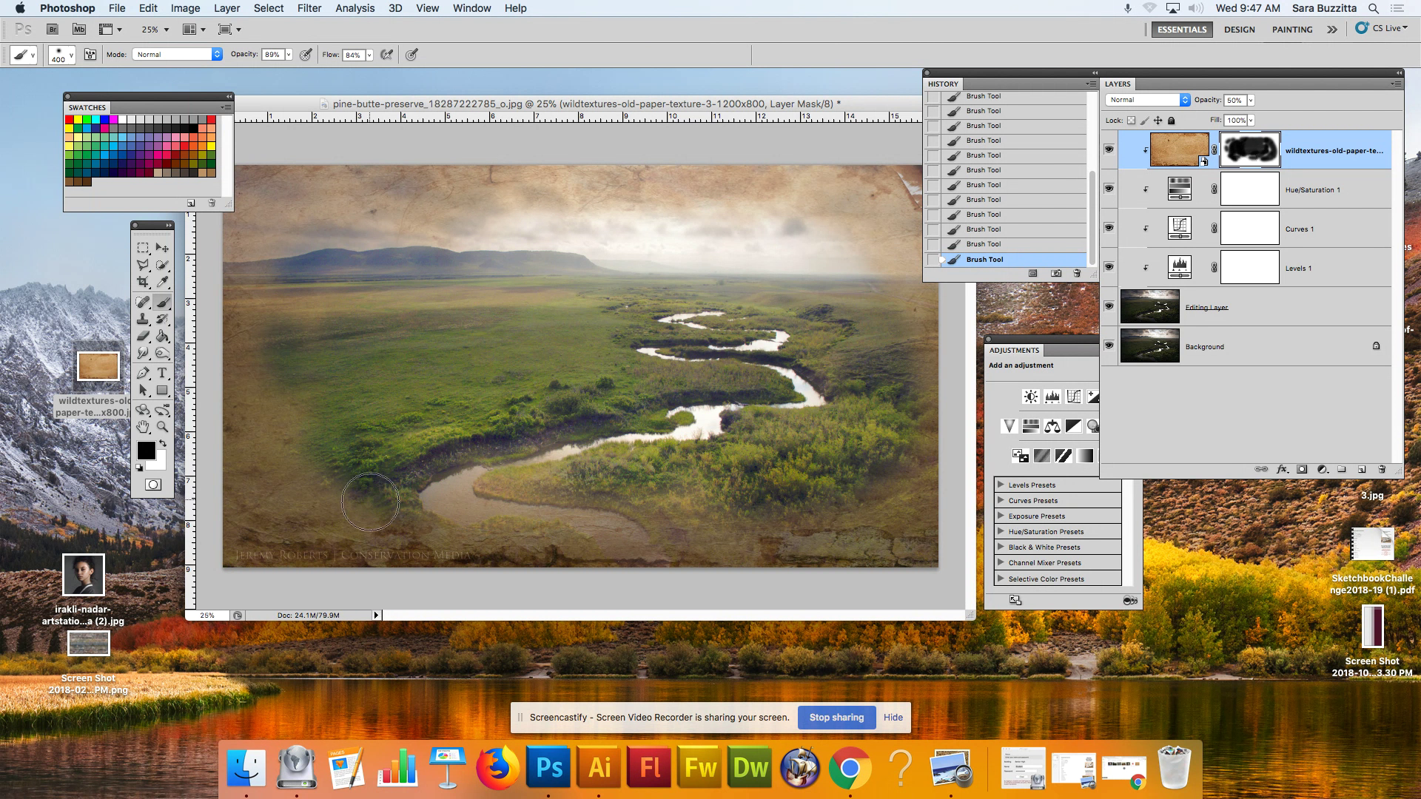
{"action": "mouse_move", "coordinate": [309, 291]}
{"action": "left_mouse_down"}
{"action": "mouse_move", "coordinate": [379, 346]}
{"action": "mouse_move", "coordinate": [395, 343]}
{"action": "left_mouse_up"}
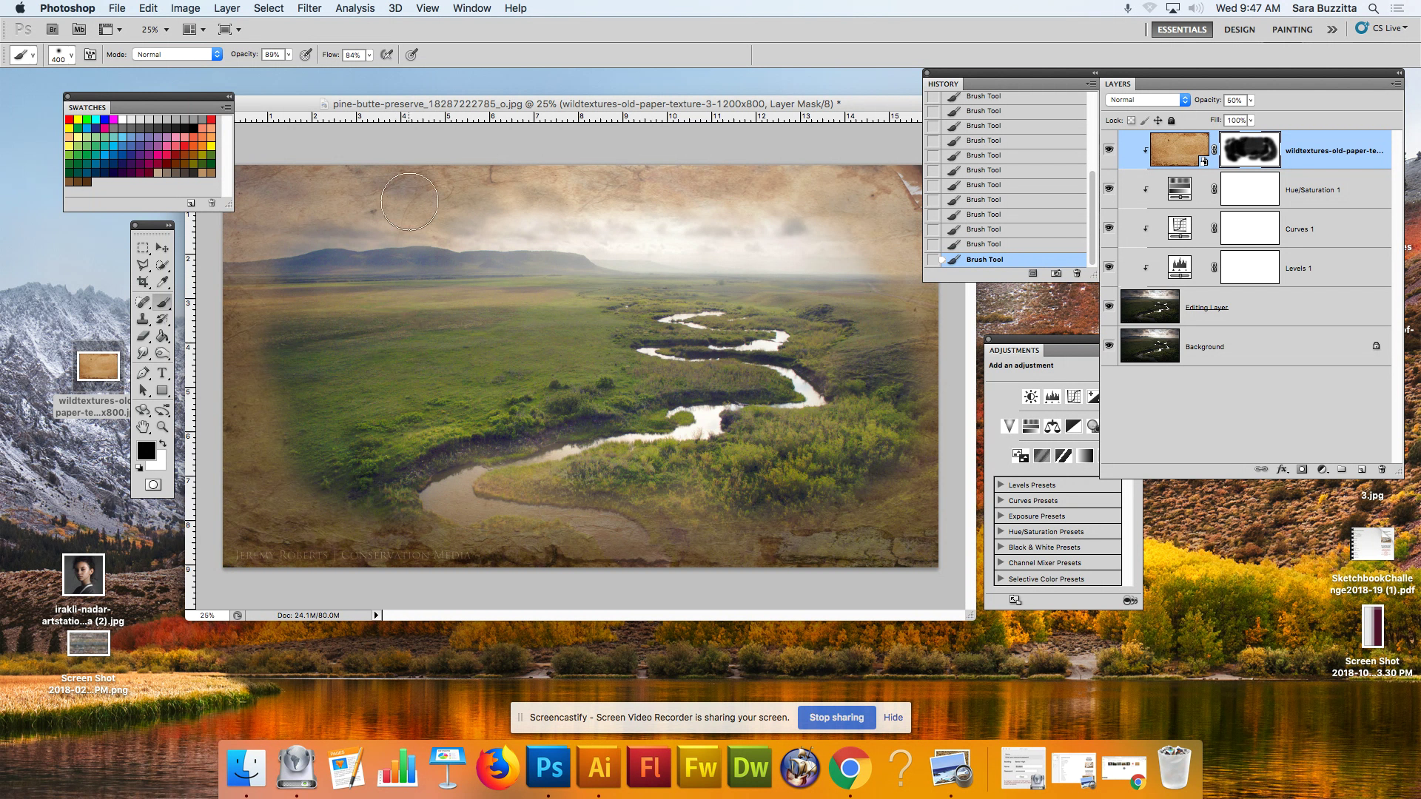
Target the texture's image, set the brush opacity to 67%, and rasterize the smart object.
{"action": "left_click", "coordinate": [1184, 151]}
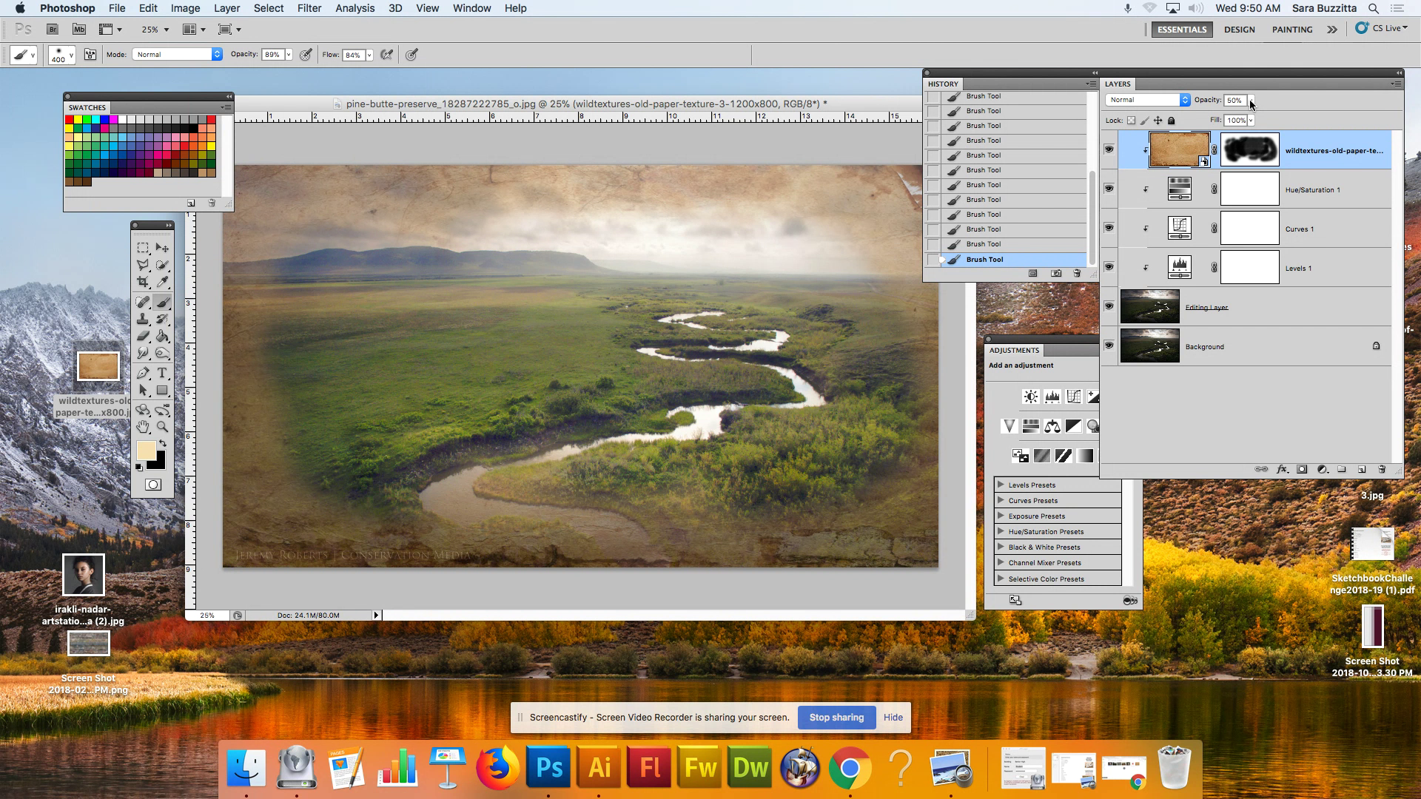
{"action": "left_click", "coordinate": [194, 54]}
{"action": "left_click", "coordinate": [199, 54]}
{"action": "left_click", "coordinate": [287, 55]}
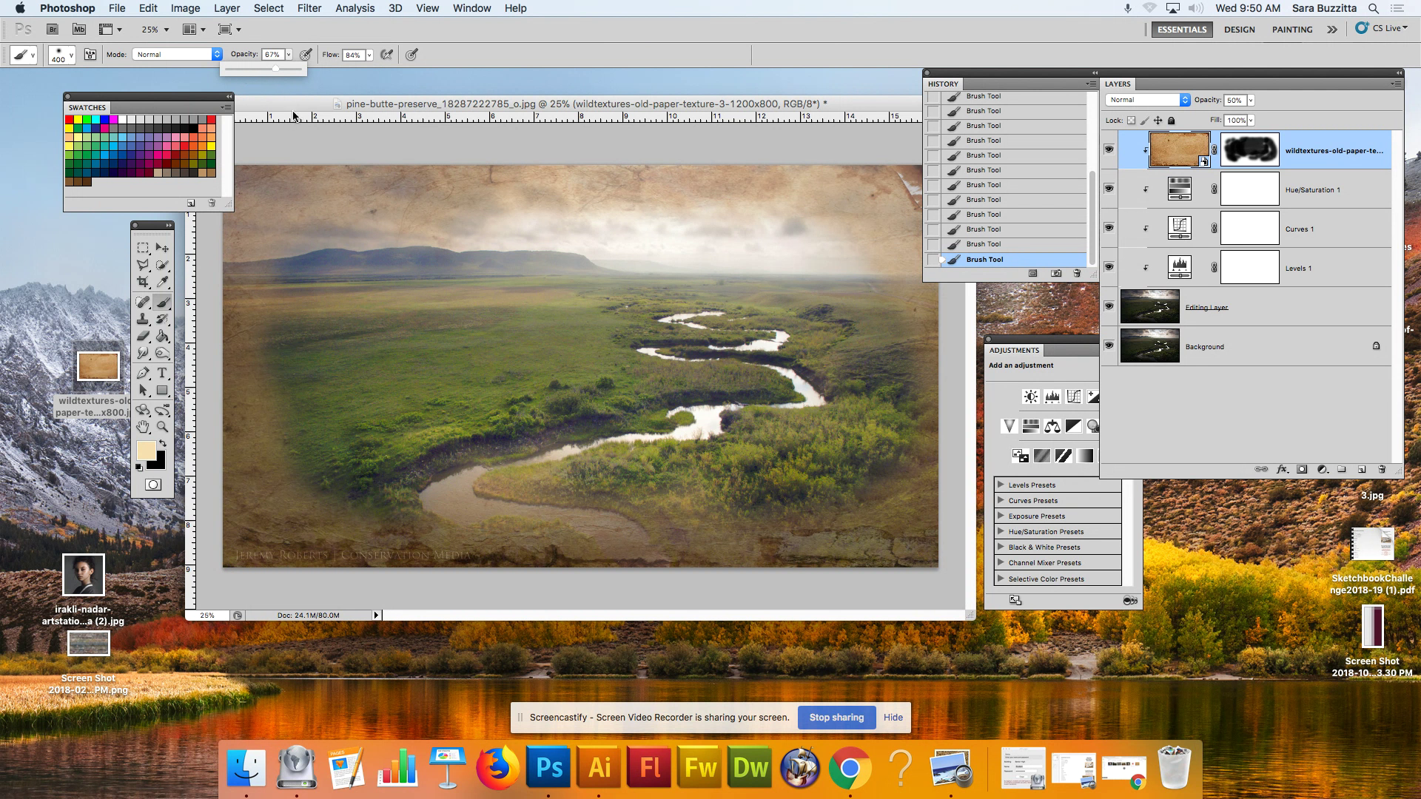
{"action": "left_click", "coordinate": [546, 305]}
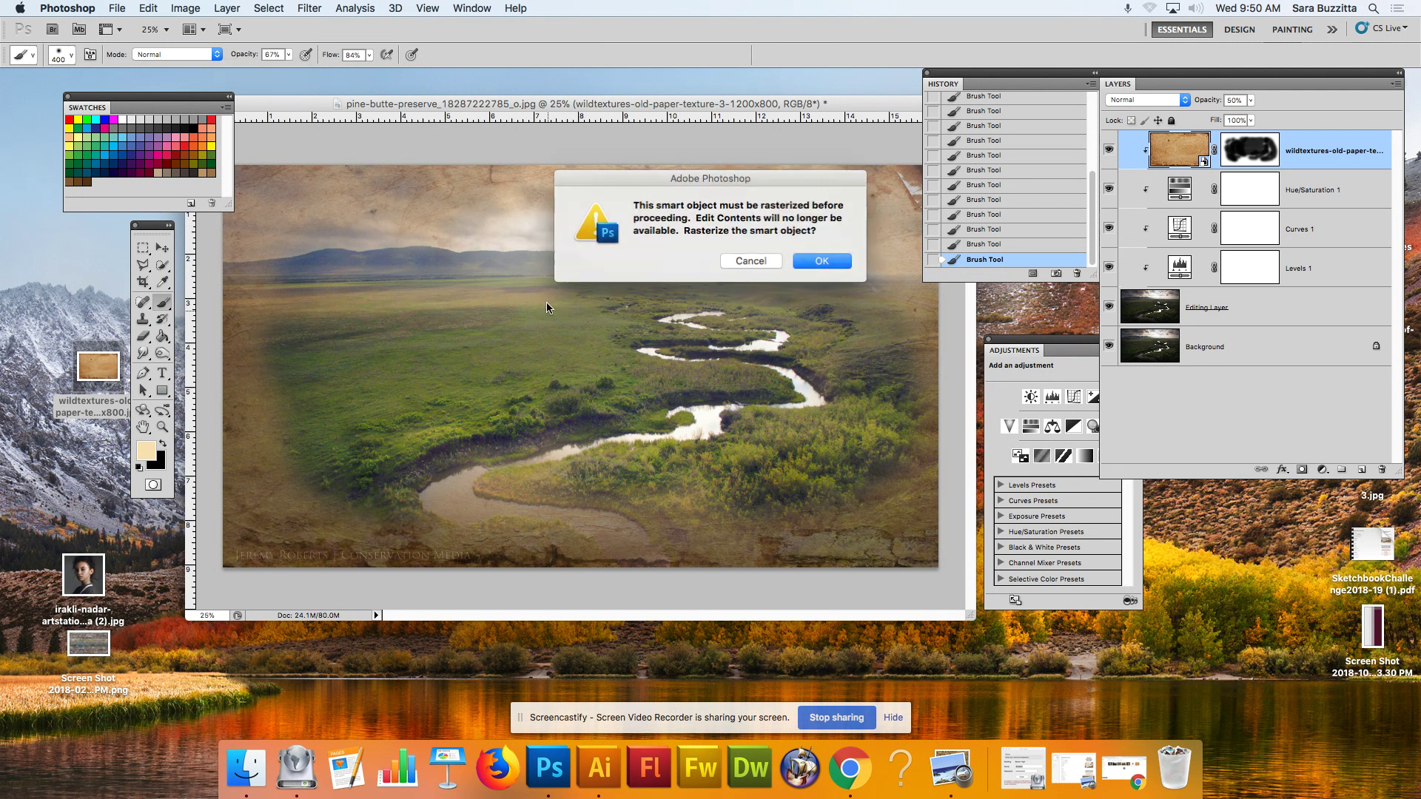
{"action": "left_click", "coordinate": [820, 262]}
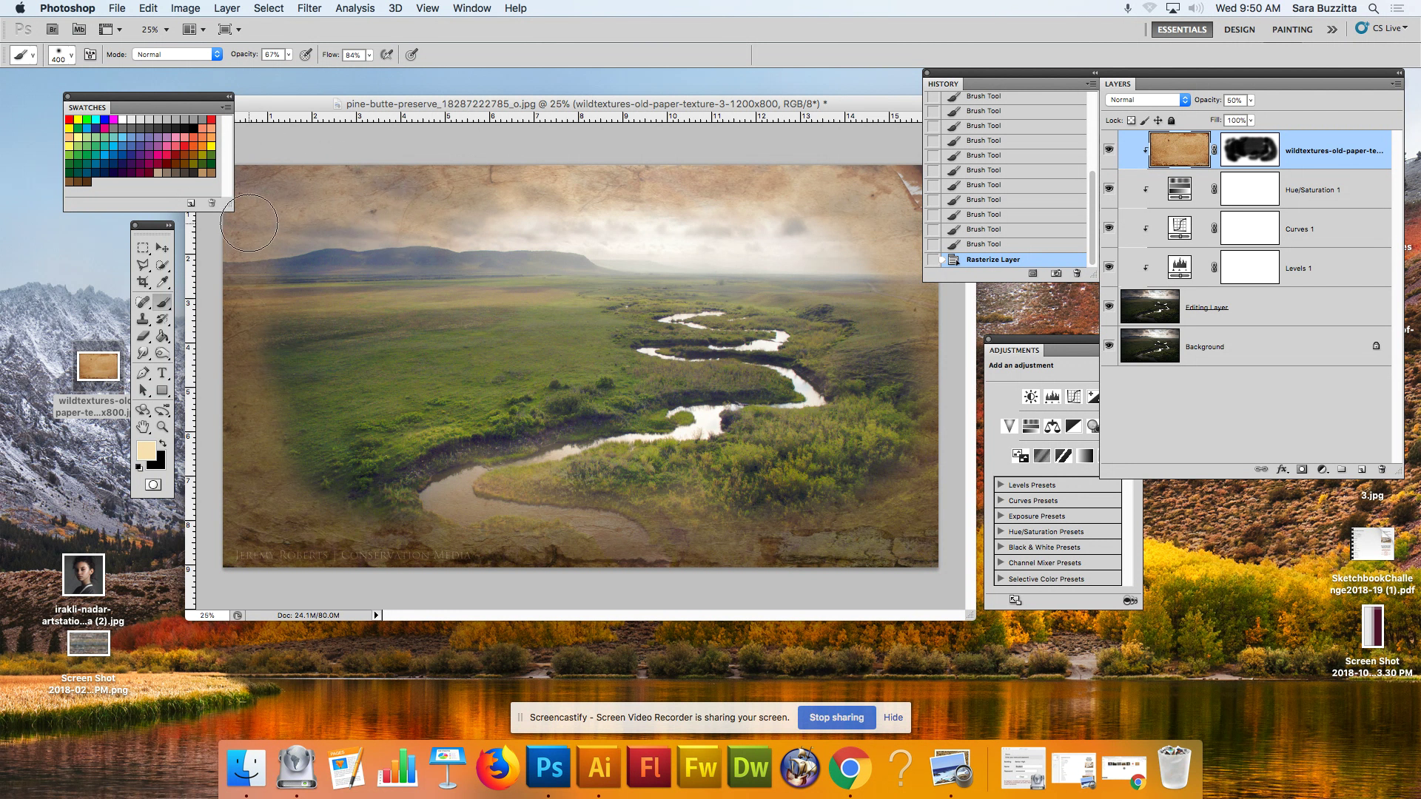
Set the foreground colour to near white in the Color Picker.
{"action": "left_click", "coordinate": [147, 450]}
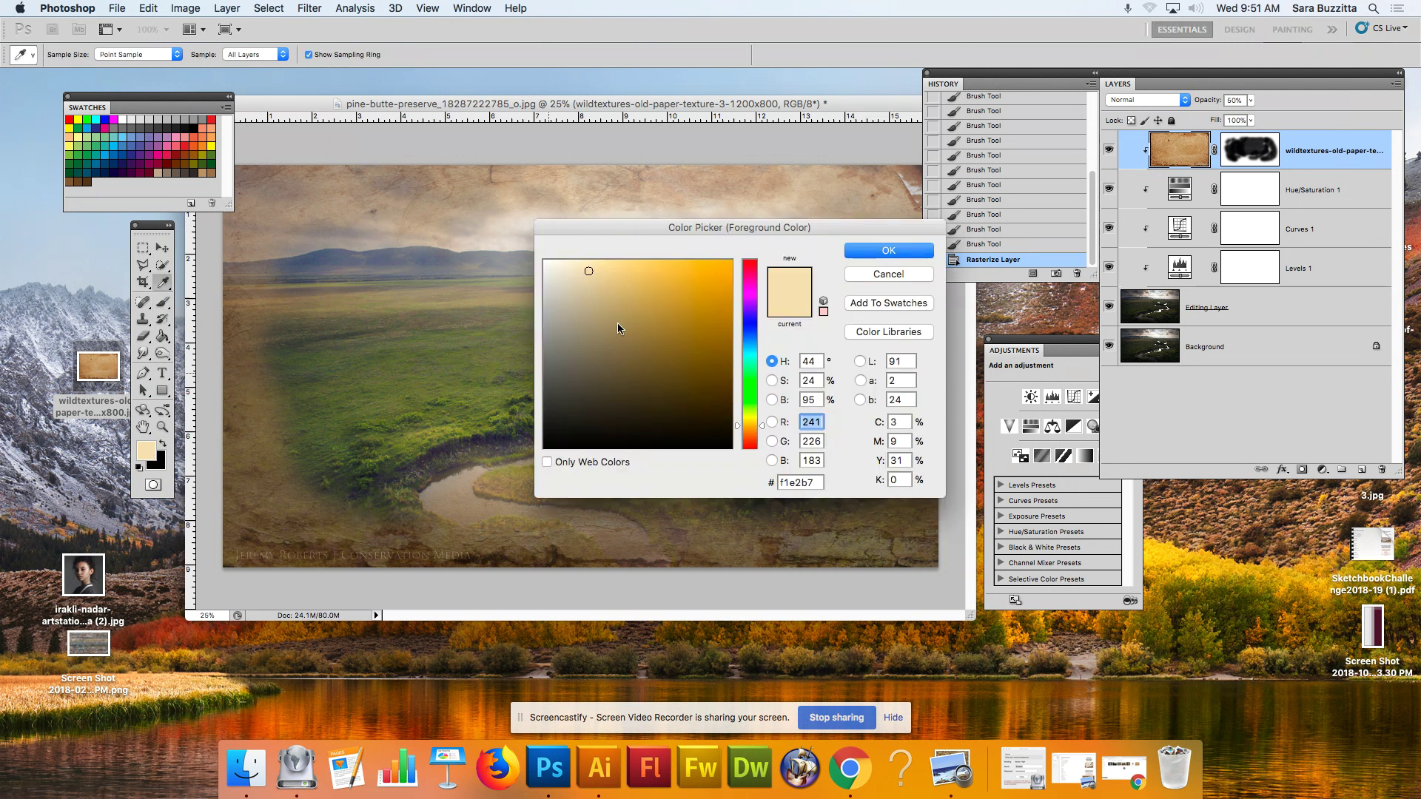
{"action": "left_click", "coordinate": [546, 261]}
{"action": "left_click", "coordinate": [856, 259]}
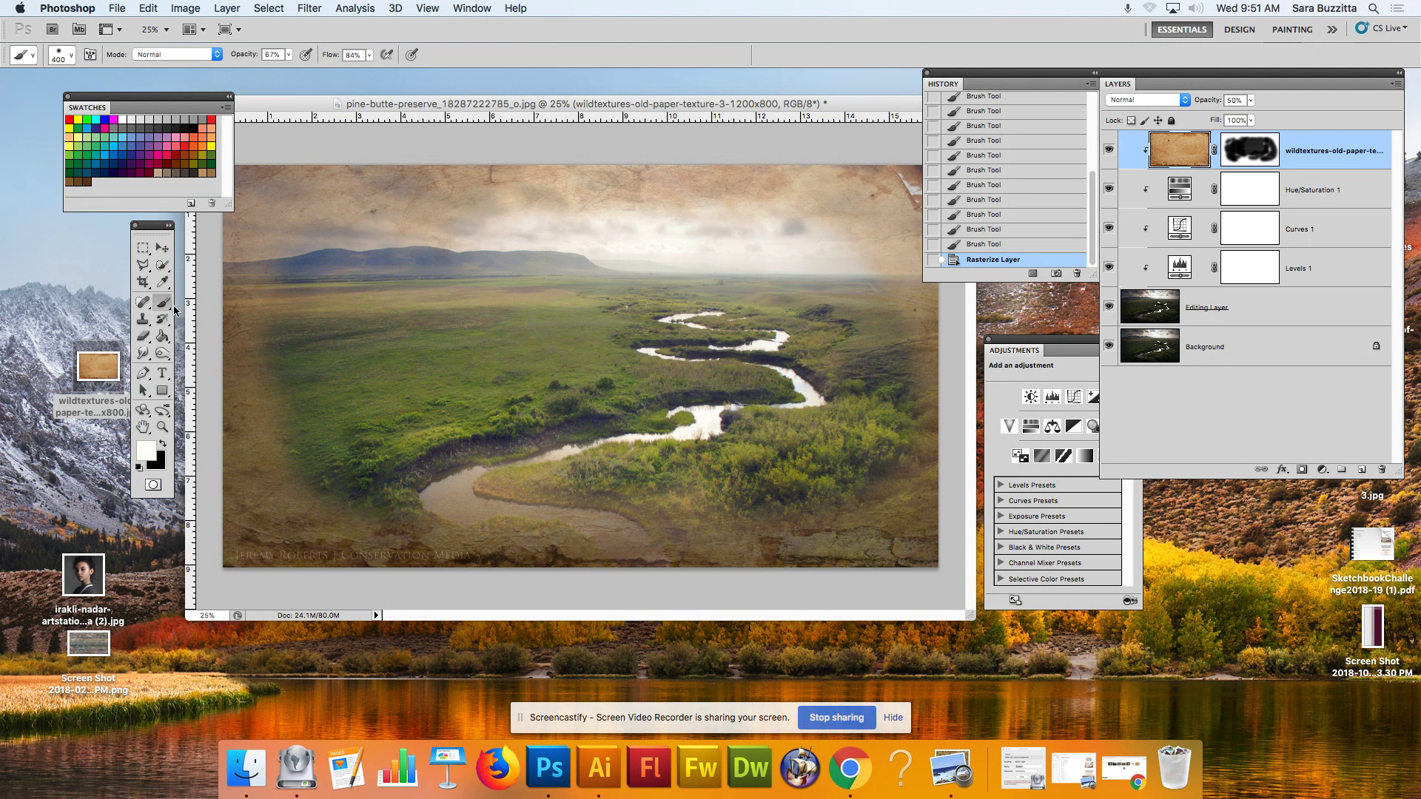
Target the texture's mask with black in the foreground, and paint softly over the western meadow edge.
{"action": "left_click", "coordinate": [1267, 154]}
{"action": "key", "text": "x"}
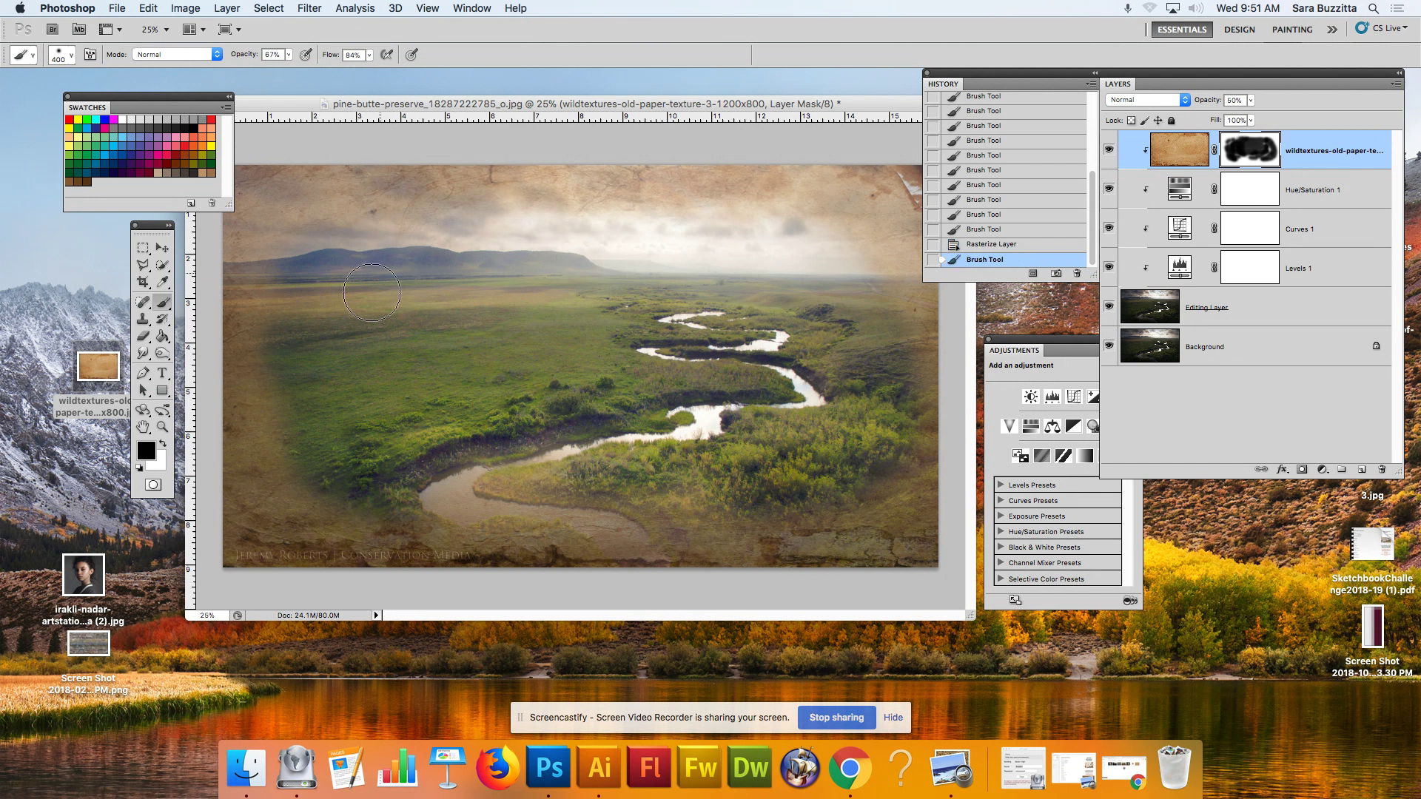
{"action": "mouse_move", "coordinate": [311, 460]}
{"action": "left_mouse_down"}
{"action": "mouse_move", "coordinate": [323, 506]}
{"action": "mouse_move", "coordinate": [367, 467]}
{"action": "left_mouse_up"}
Review the brush's size, hardness and preset options, and its opacity slider.
{"action": "right_click", "coordinate": [501, 290]}
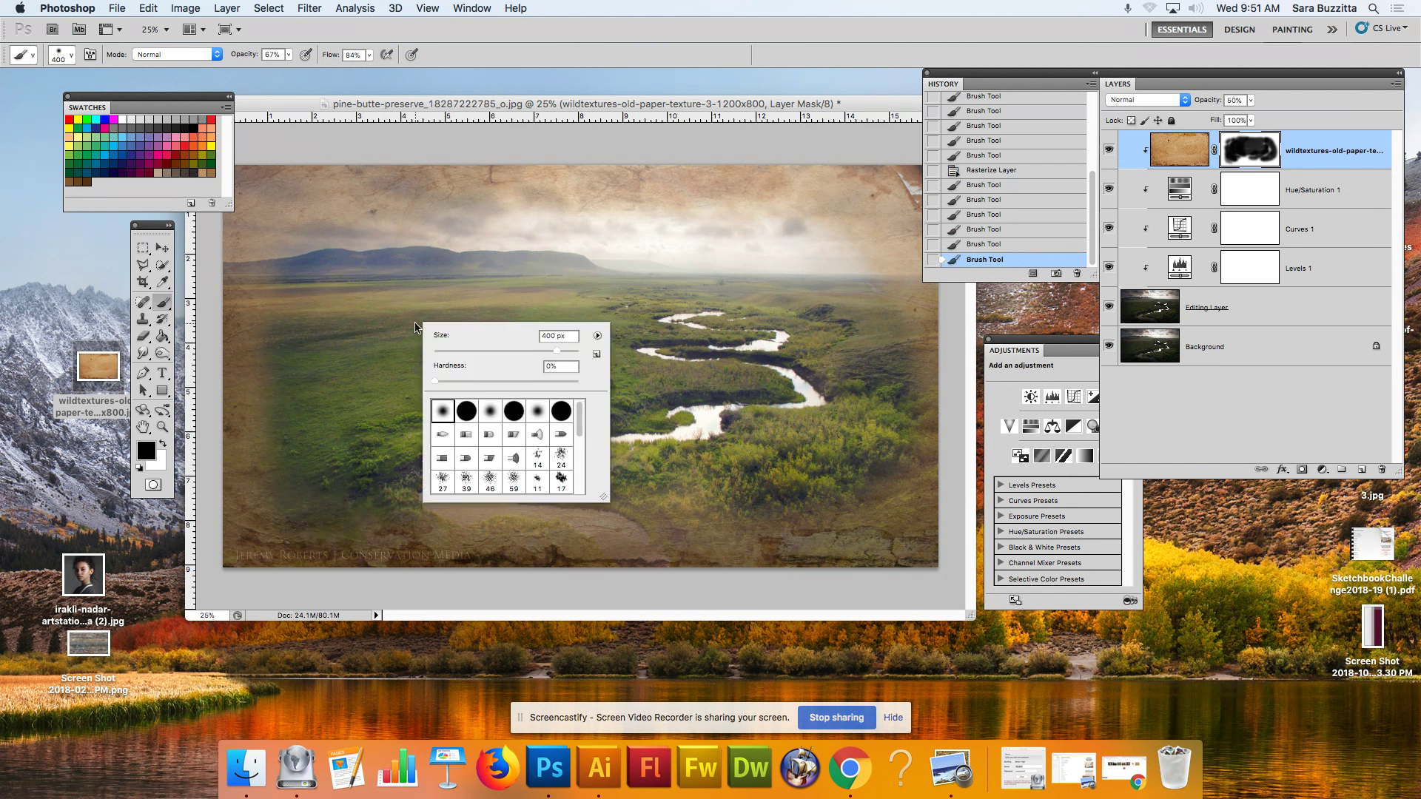
{"action": "left_click", "coordinate": [575, 272]}
{"action": "right_click", "coordinate": [435, 281]}
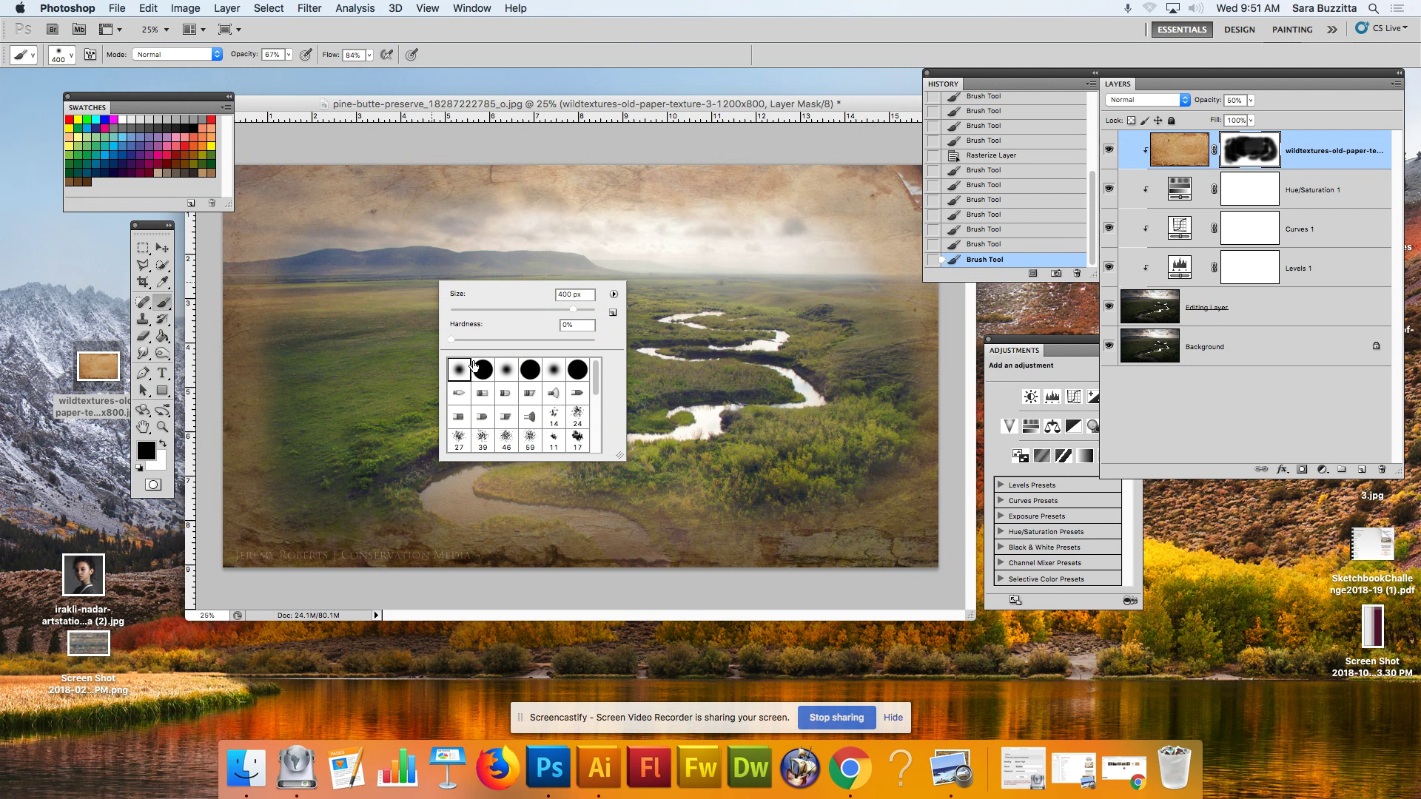
{"action": "left_click", "coordinate": [429, 170]}
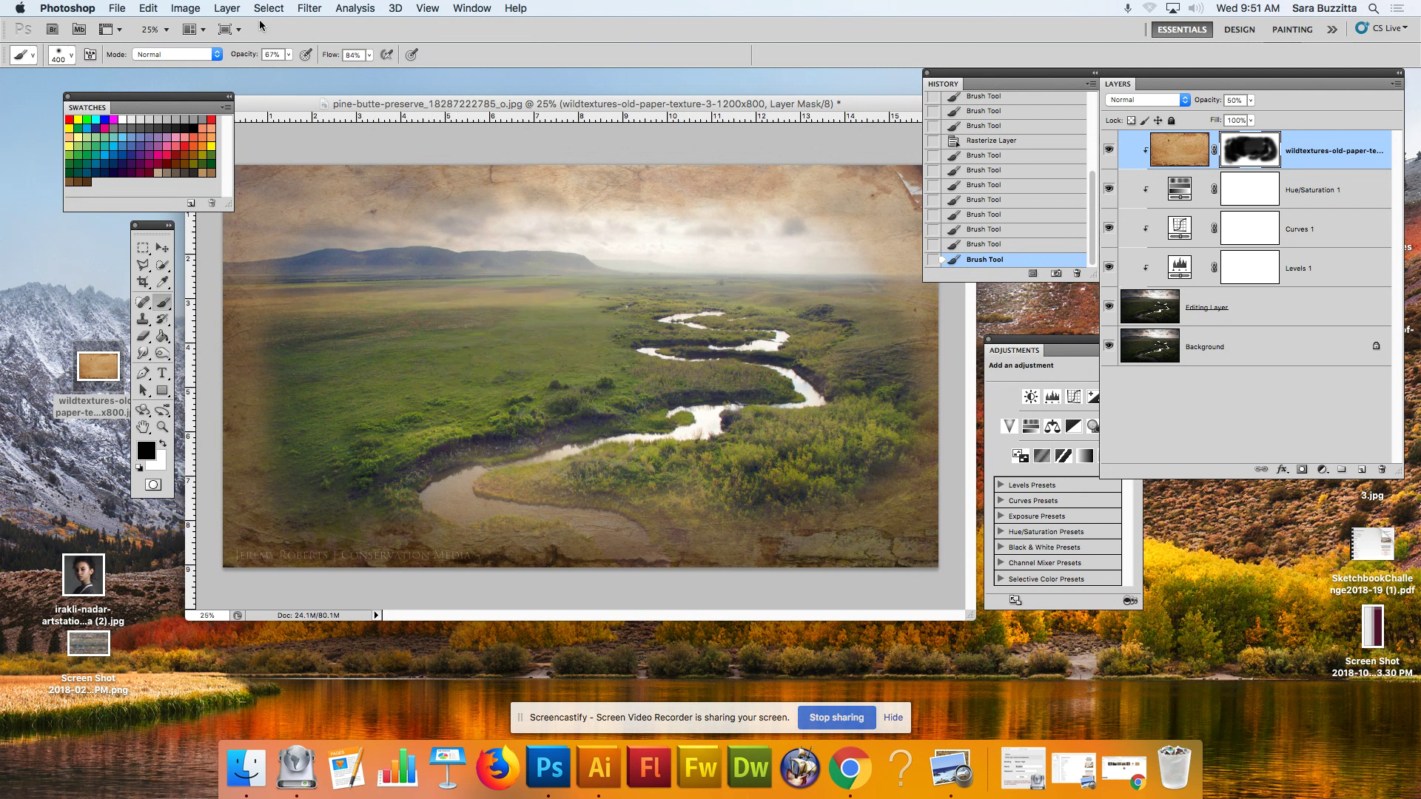
{"action": "left_click", "coordinate": [289, 54]}
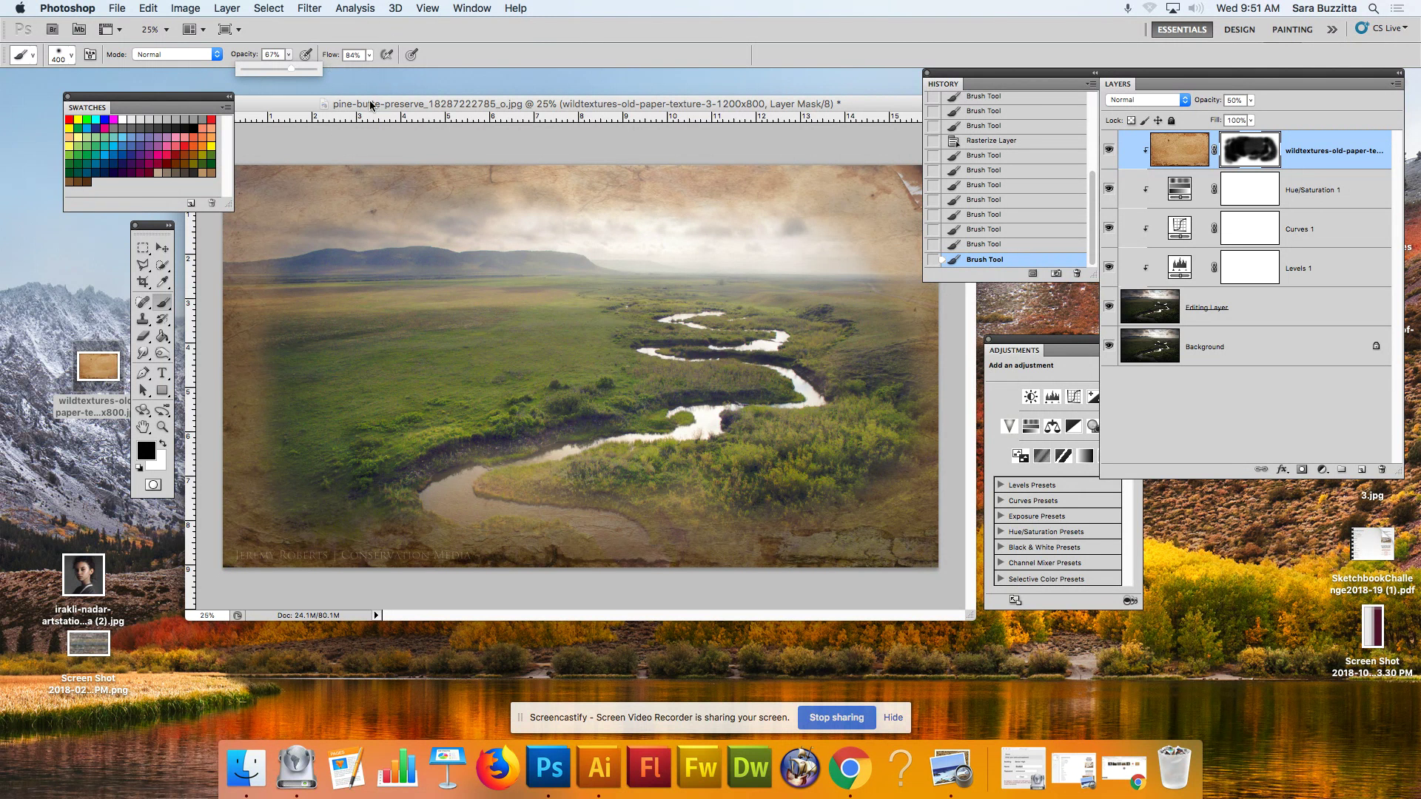
Save the layered image to the Desktop as Agedphoto.psd in Photoshop format, with layers kept and Maximize Compatibility on.
{"action": "left_click_drag", "start_coordinate": [384, 103], "coordinate": [380, 92]}
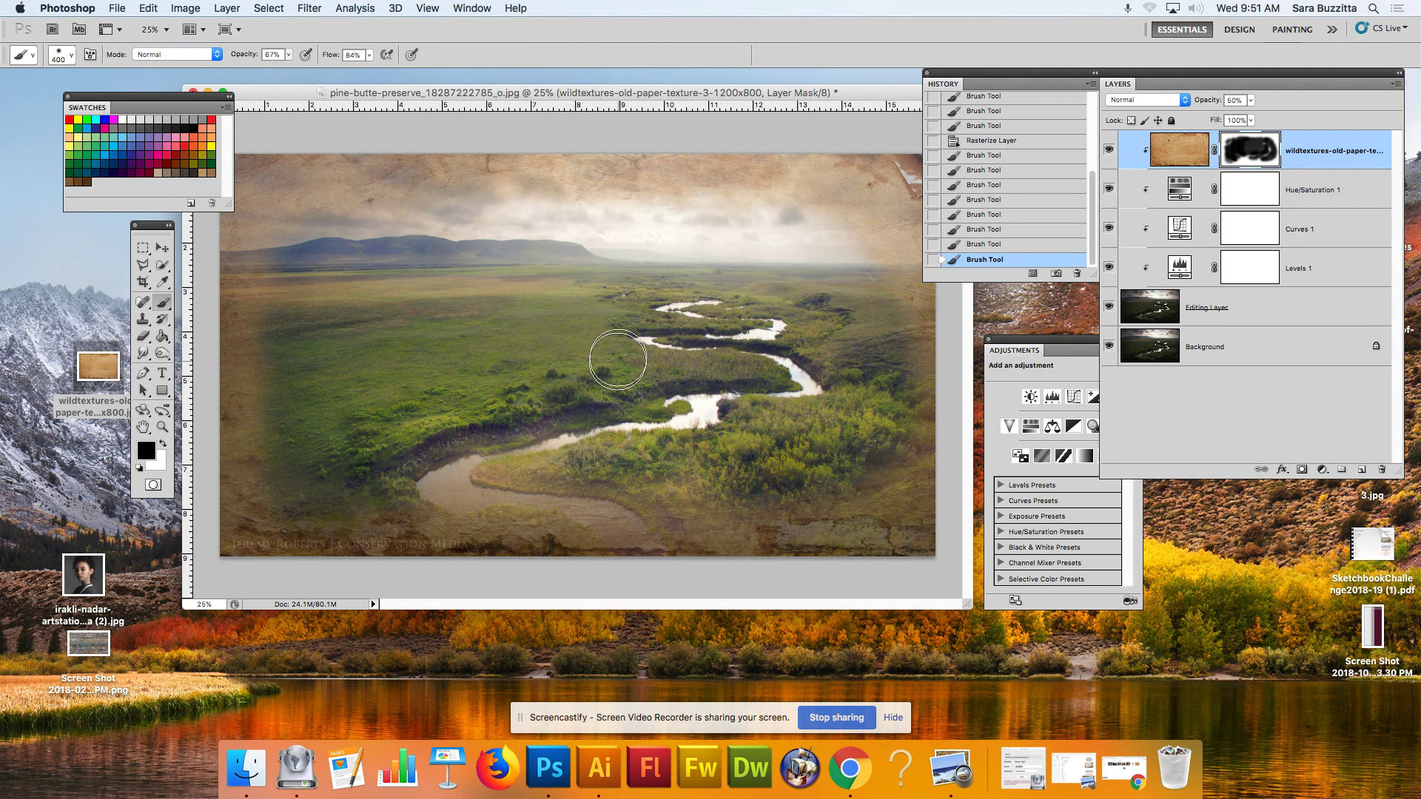
{"action": "left_click", "coordinate": [119, 9]}
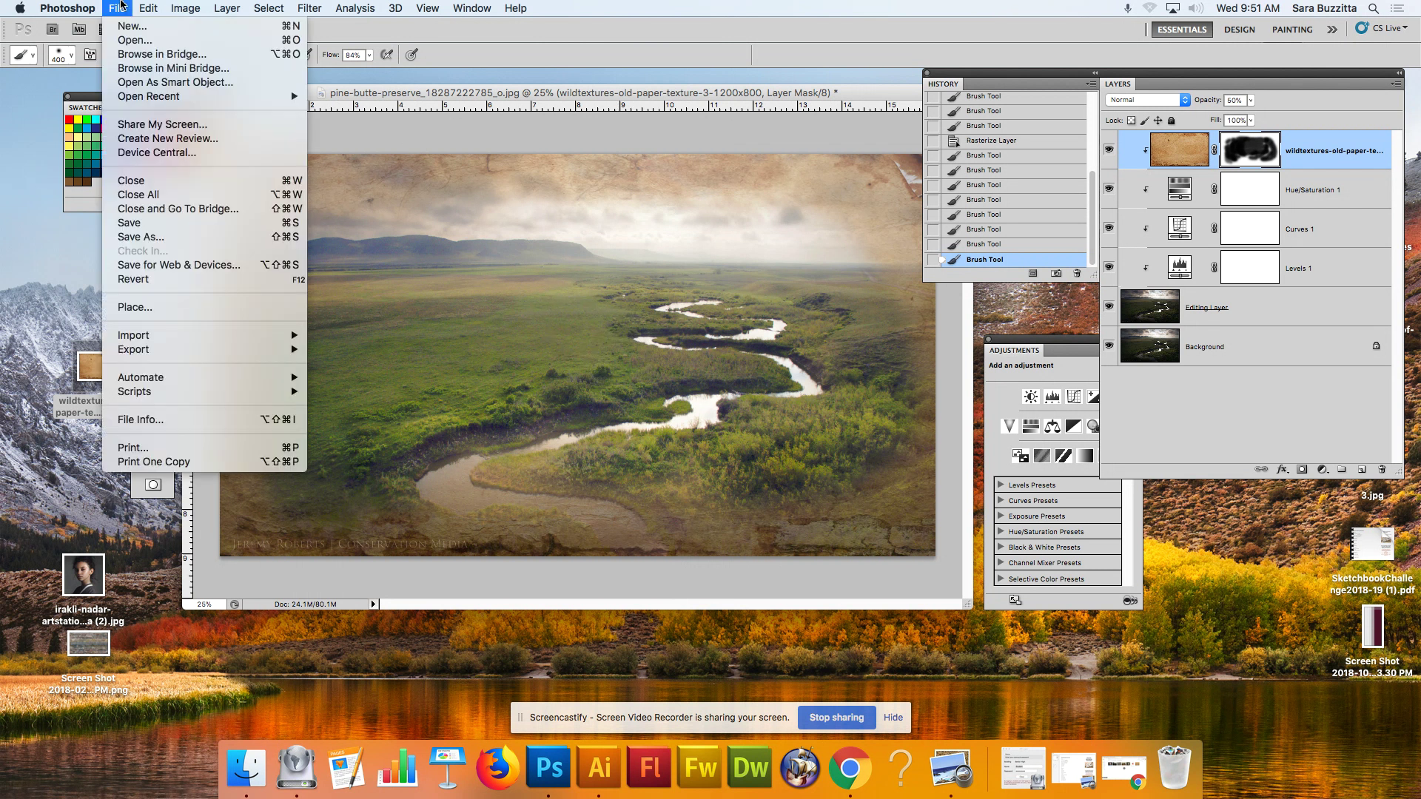
{"action": "left_click", "coordinate": [156, 237]}
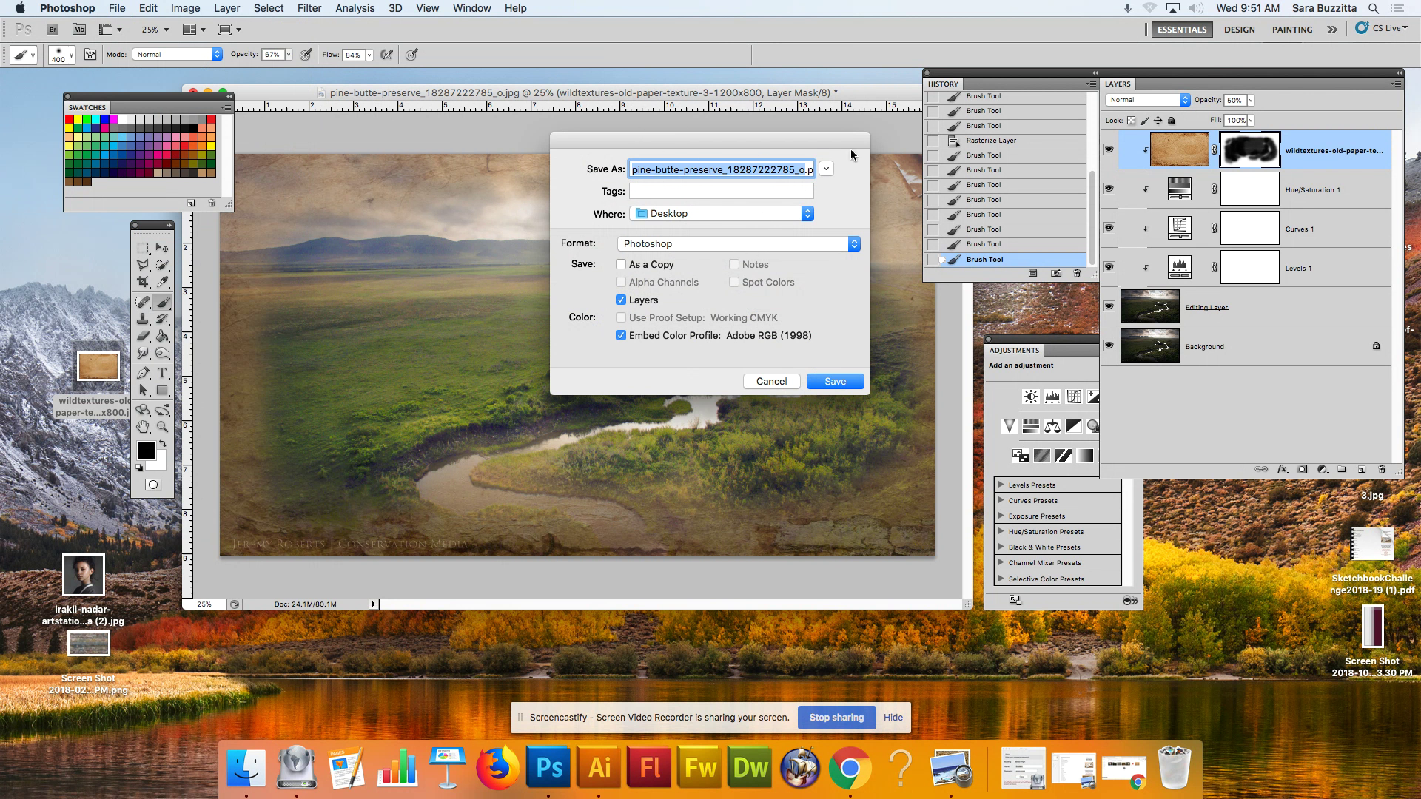
{"action": "type", "text": "Aged"}
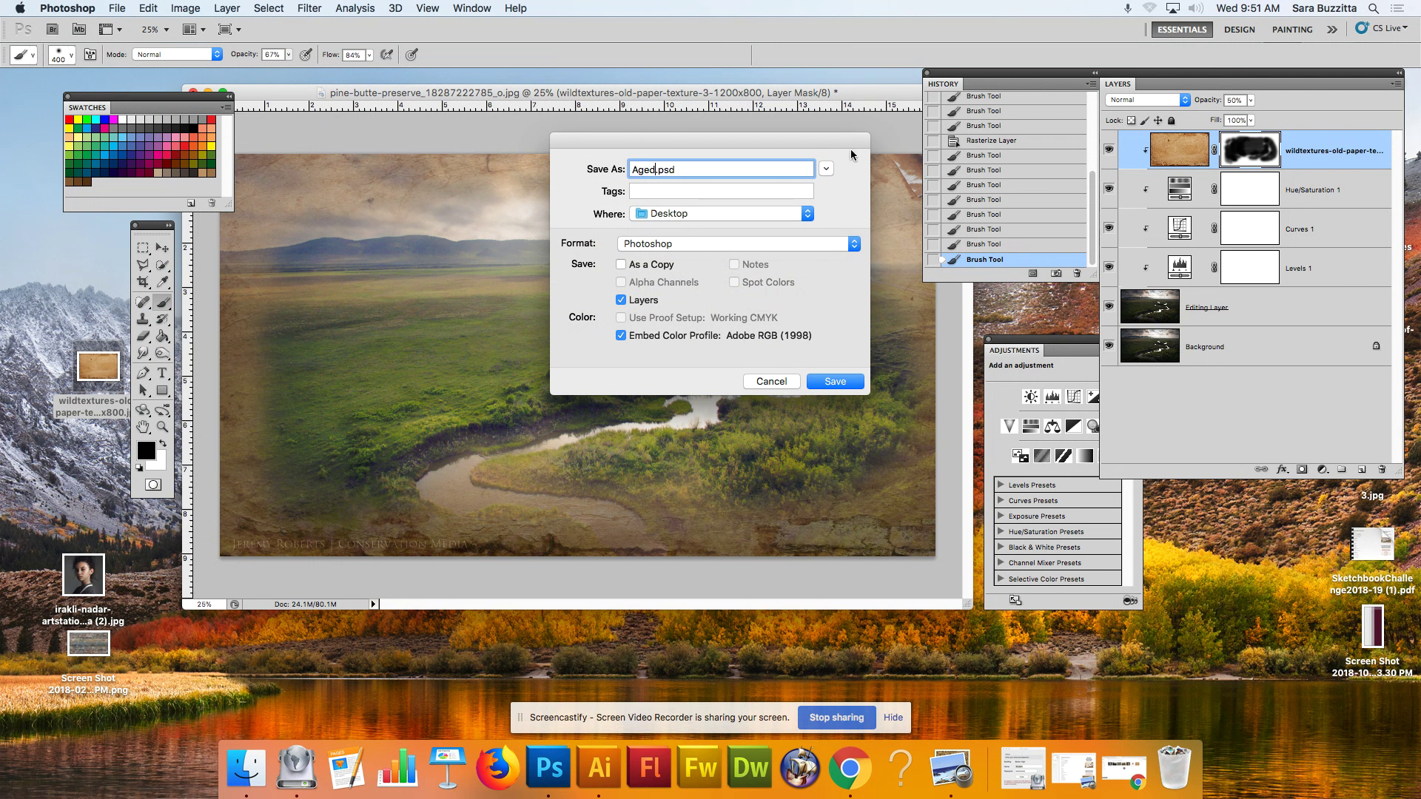
{"action": "type", "text": "photo"}
{"action": "left_click", "coordinate": [844, 382]}
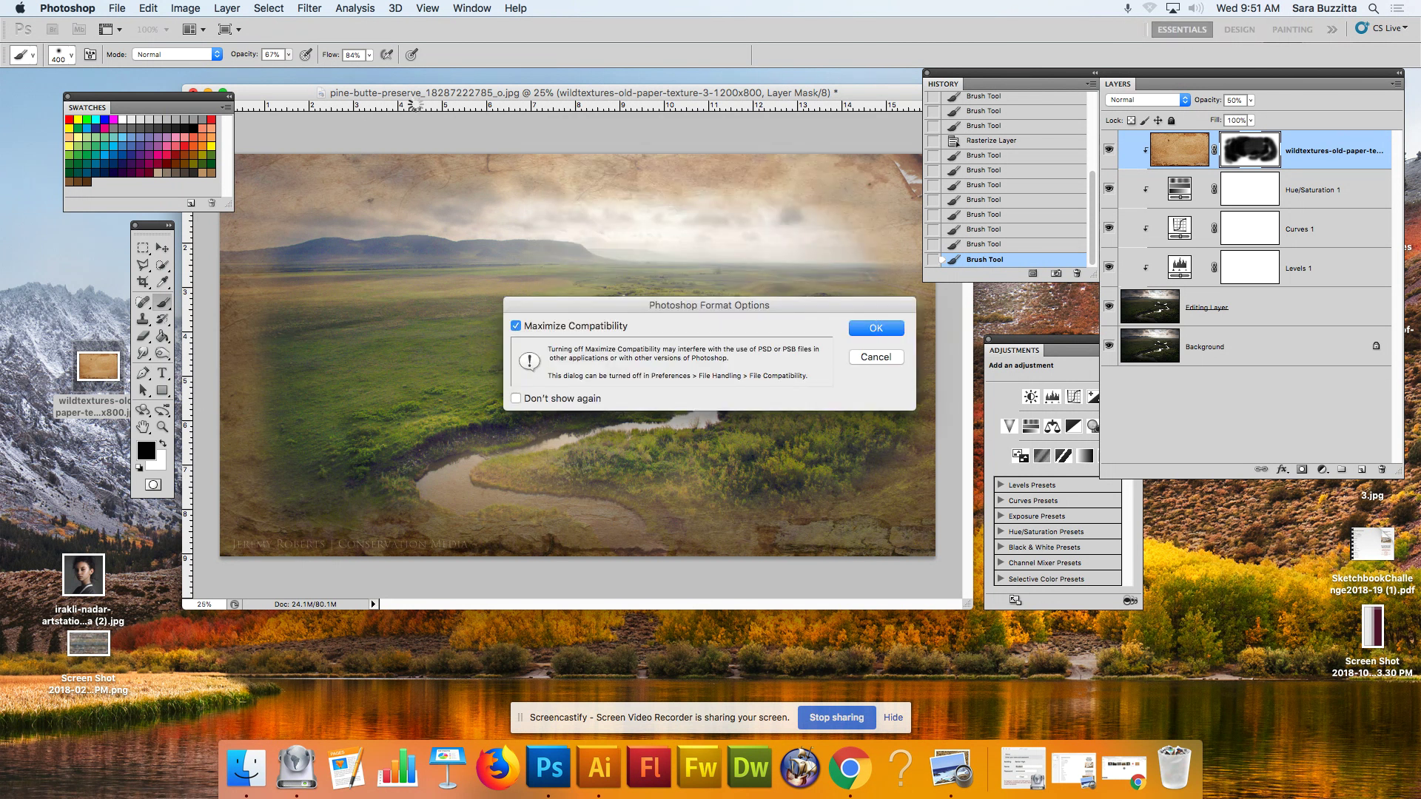
{"action": "key", "text": "Return"}
Save a JPEG copy of the image to the Desktop as Agedphoto.jpg at quality 12 (Maximum) with the Baseline ("Standard") option.
{"action": "left_click", "coordinate": [117, 9]}
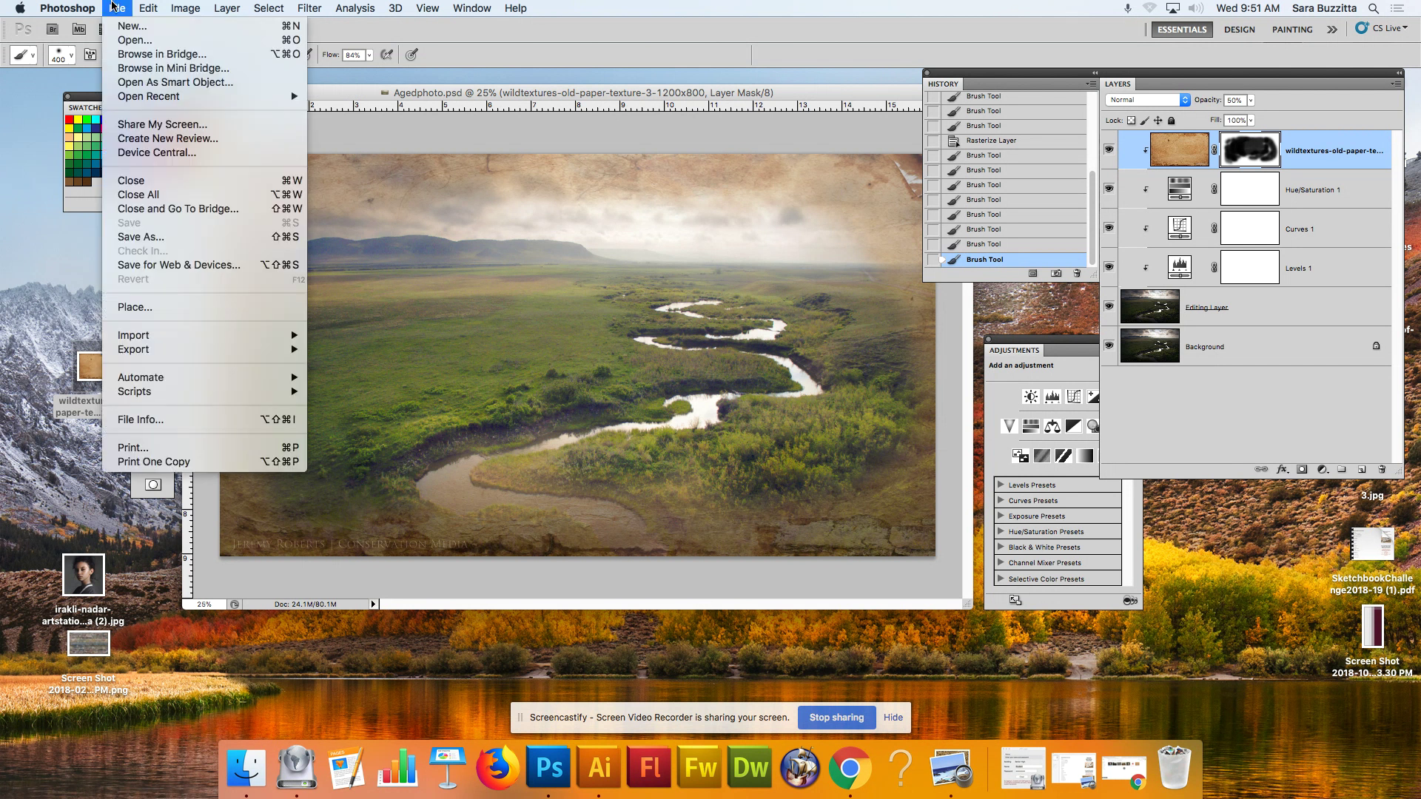
{"action": "left_click", "coordinate": [129, 237]}
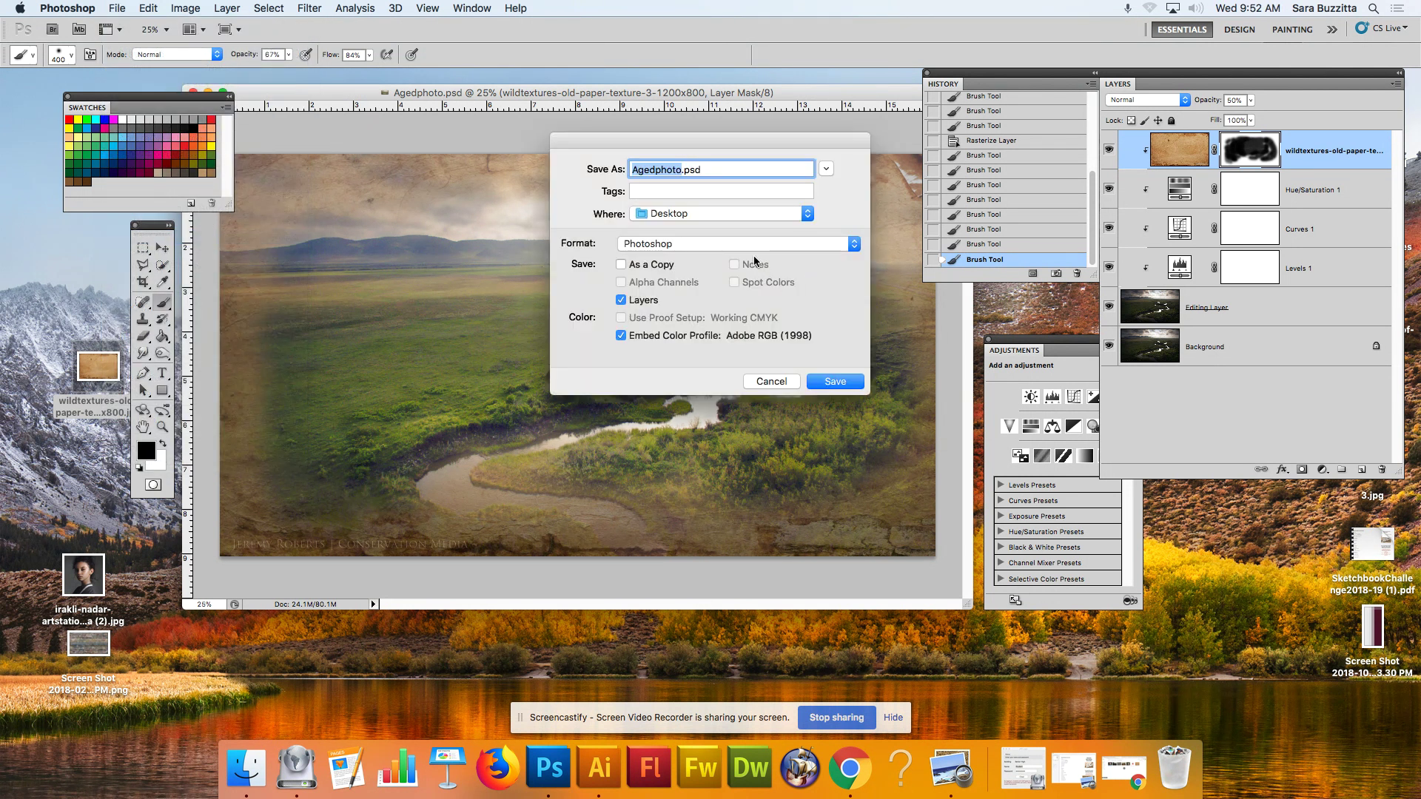
{"action": "left_click", "coordinate": [753, 246]}
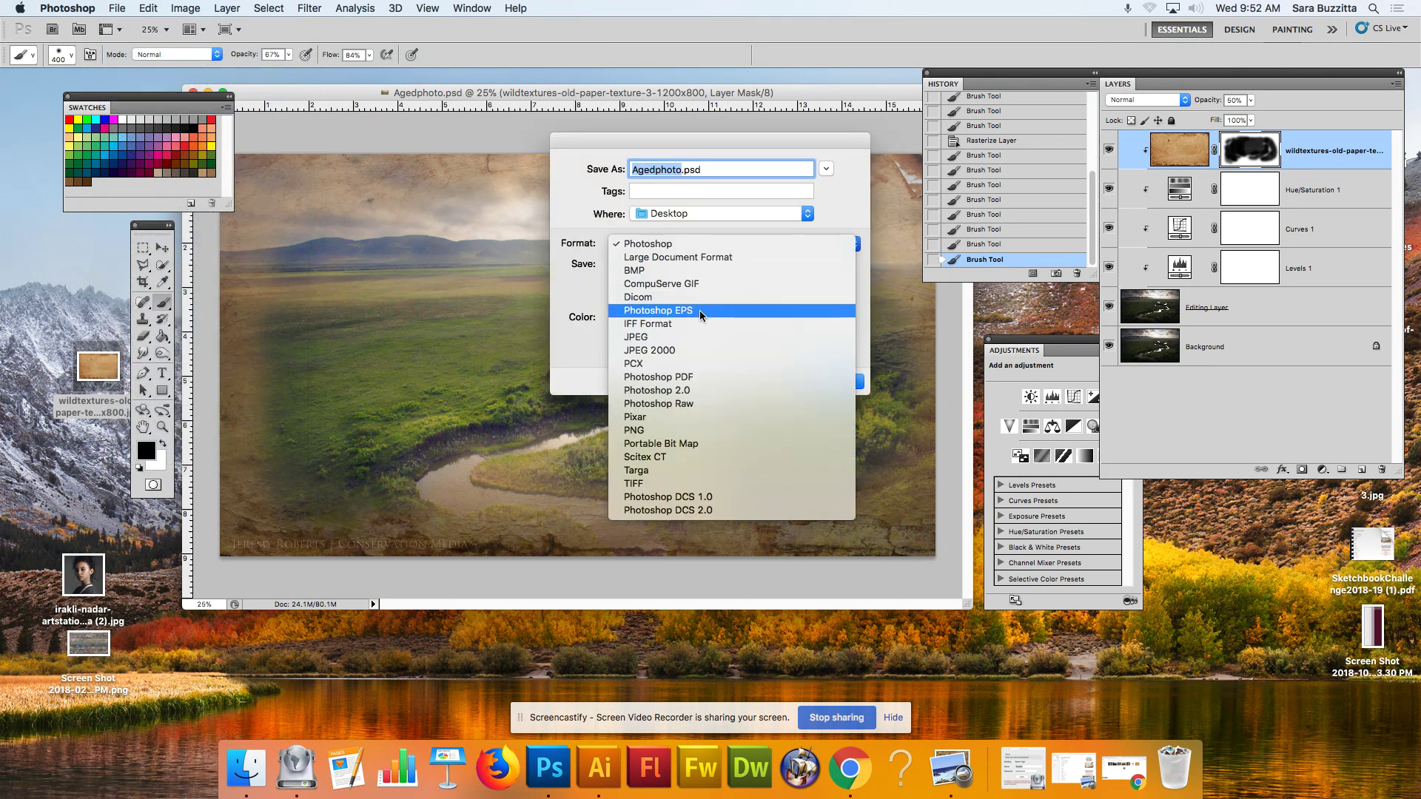
{"action": "scroll", "coordinate": [665, 341], "scroll_direction": "down", "scroll_amount": 2}
{"action": "left_click", "coordinate": [664, 341]}
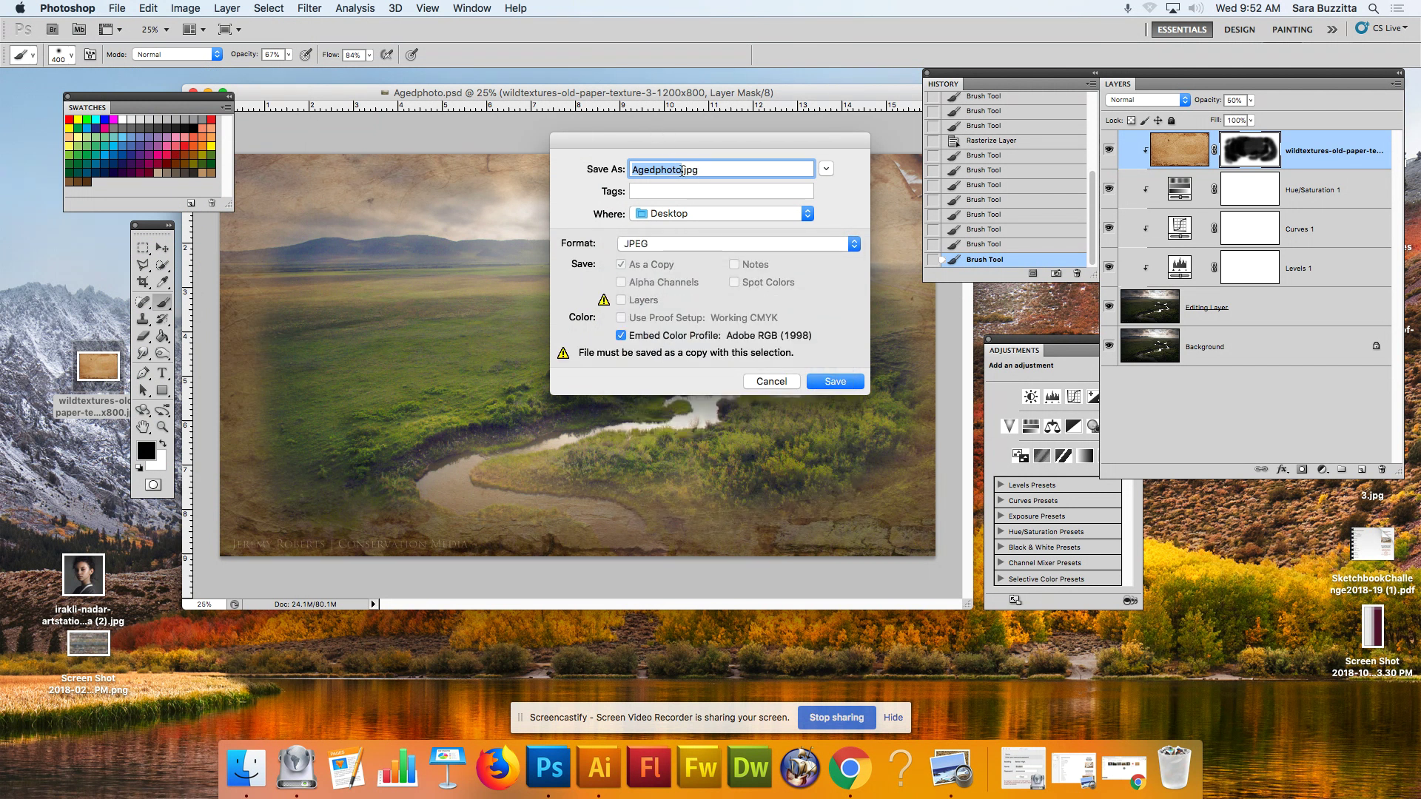
{"action": "left_click", "coordinate": [682, 170]}
{"action": "left_click", "coordinate": [840, 380]}
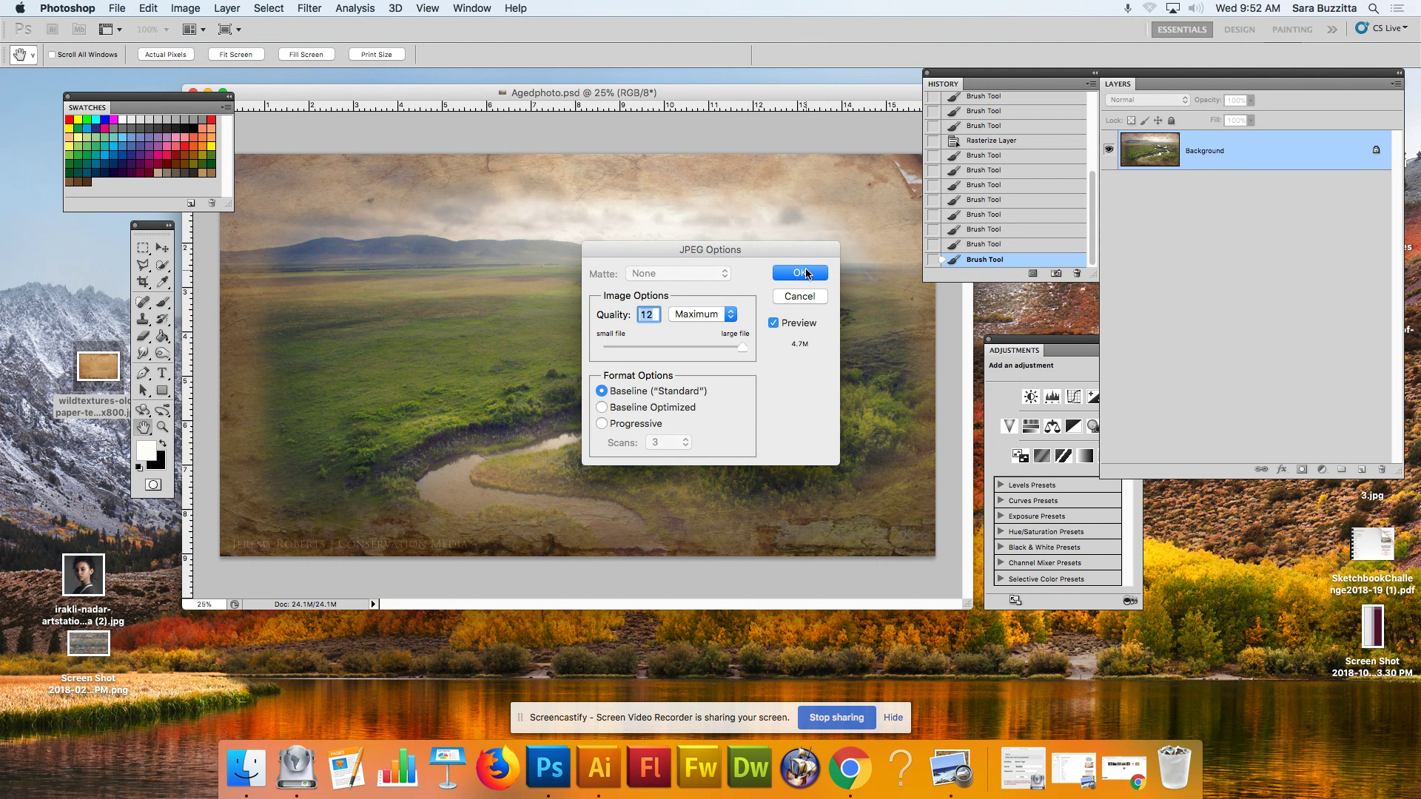
{"action": "left_click", "coordinate": [807, 274]}
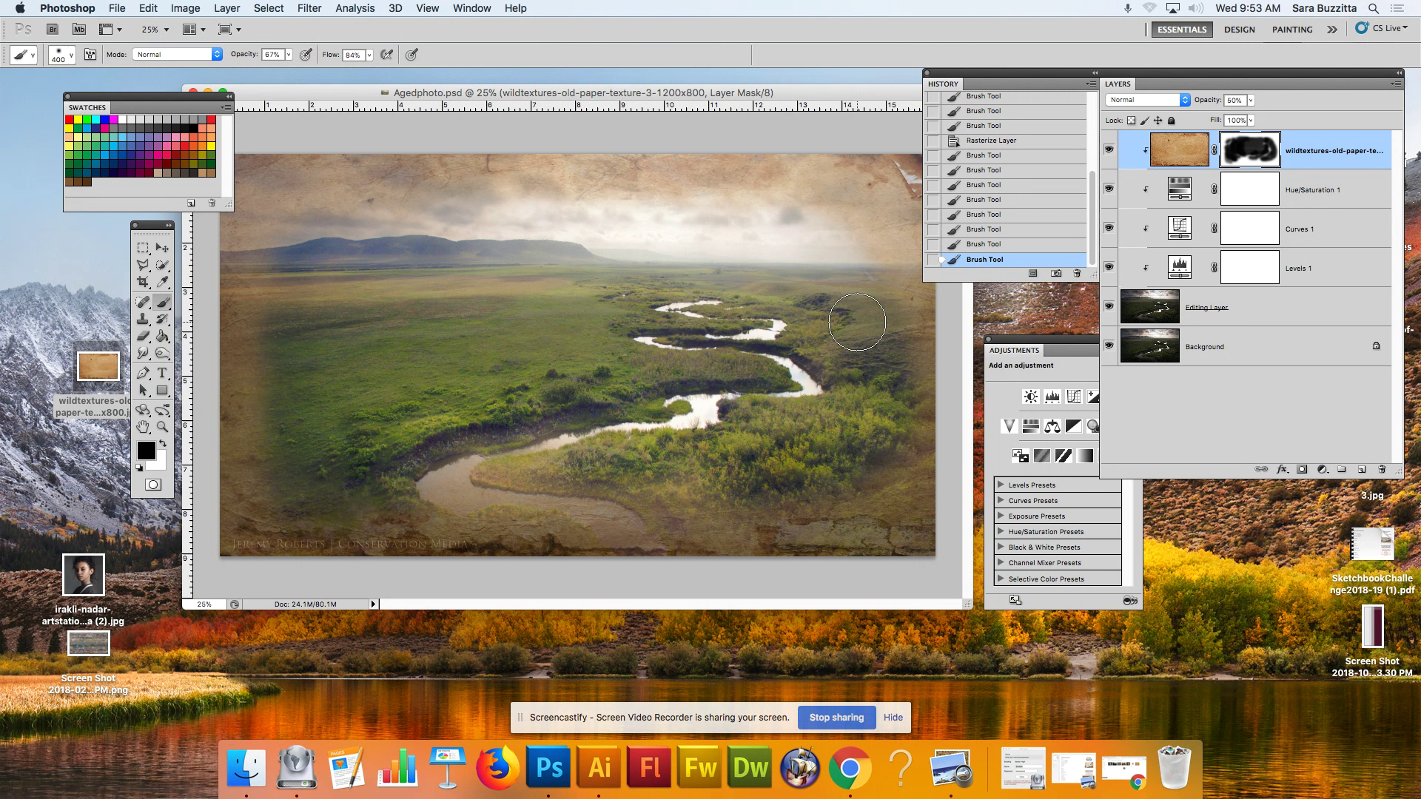
Switch to Google Classroom in Chrome and open the classwork page of the "2nd Hour - DPGD 1" class.
{"action": "left_click", "coordinate": [1154, 778]}
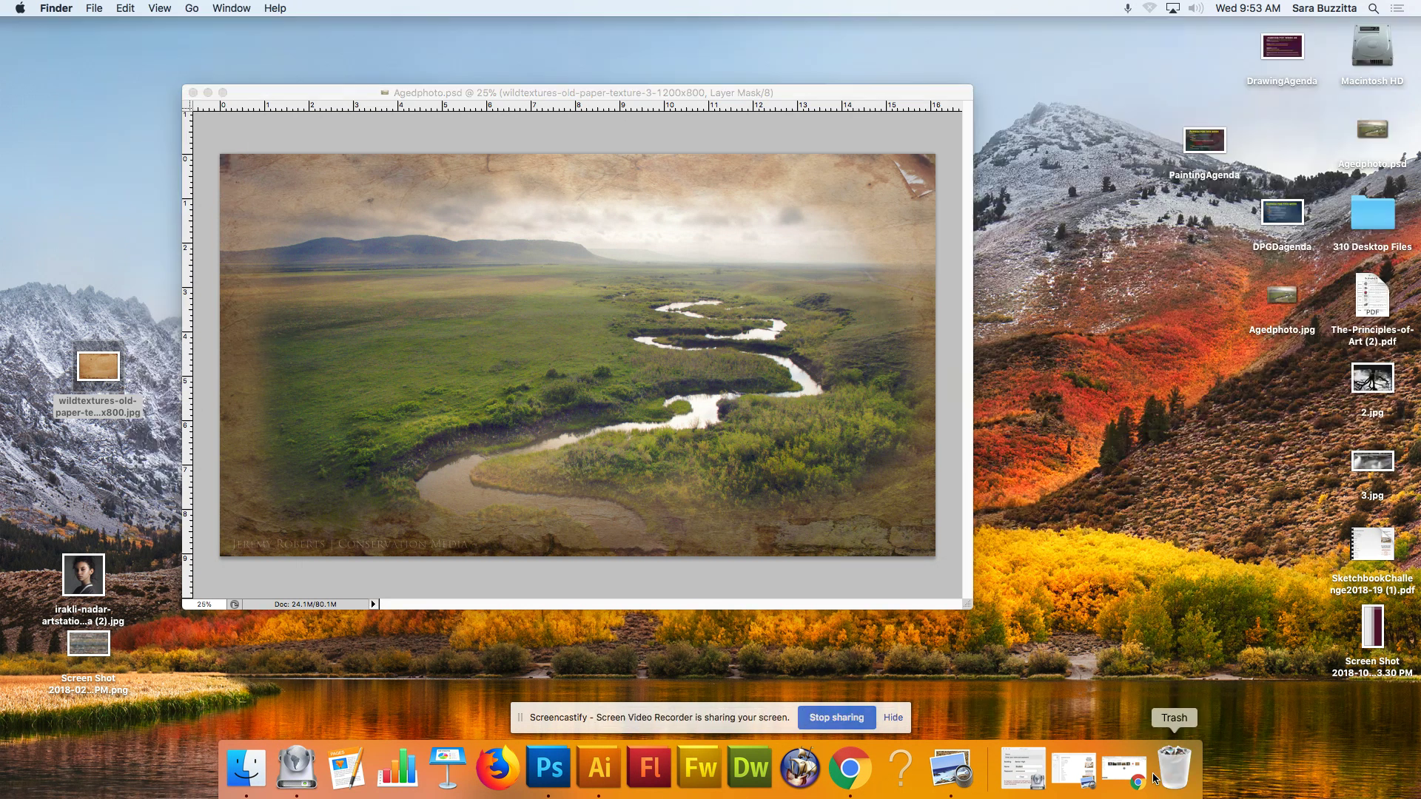
{"action": "left_click", "coordinate": [1123, 770]}
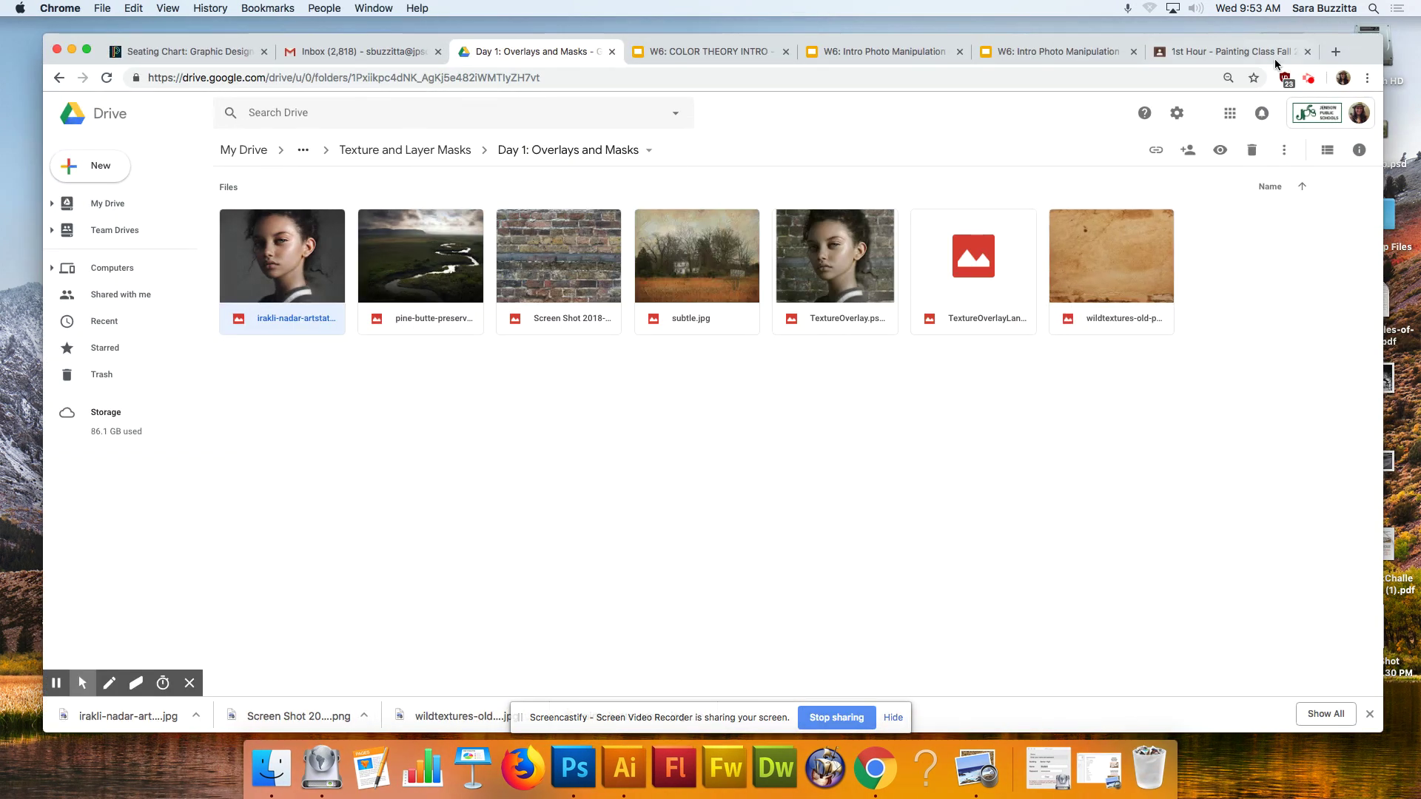
{"action": "left_click", "coordinate": [1258, 52]}
{"action": "left_click", "coordinate": [77, 122]}
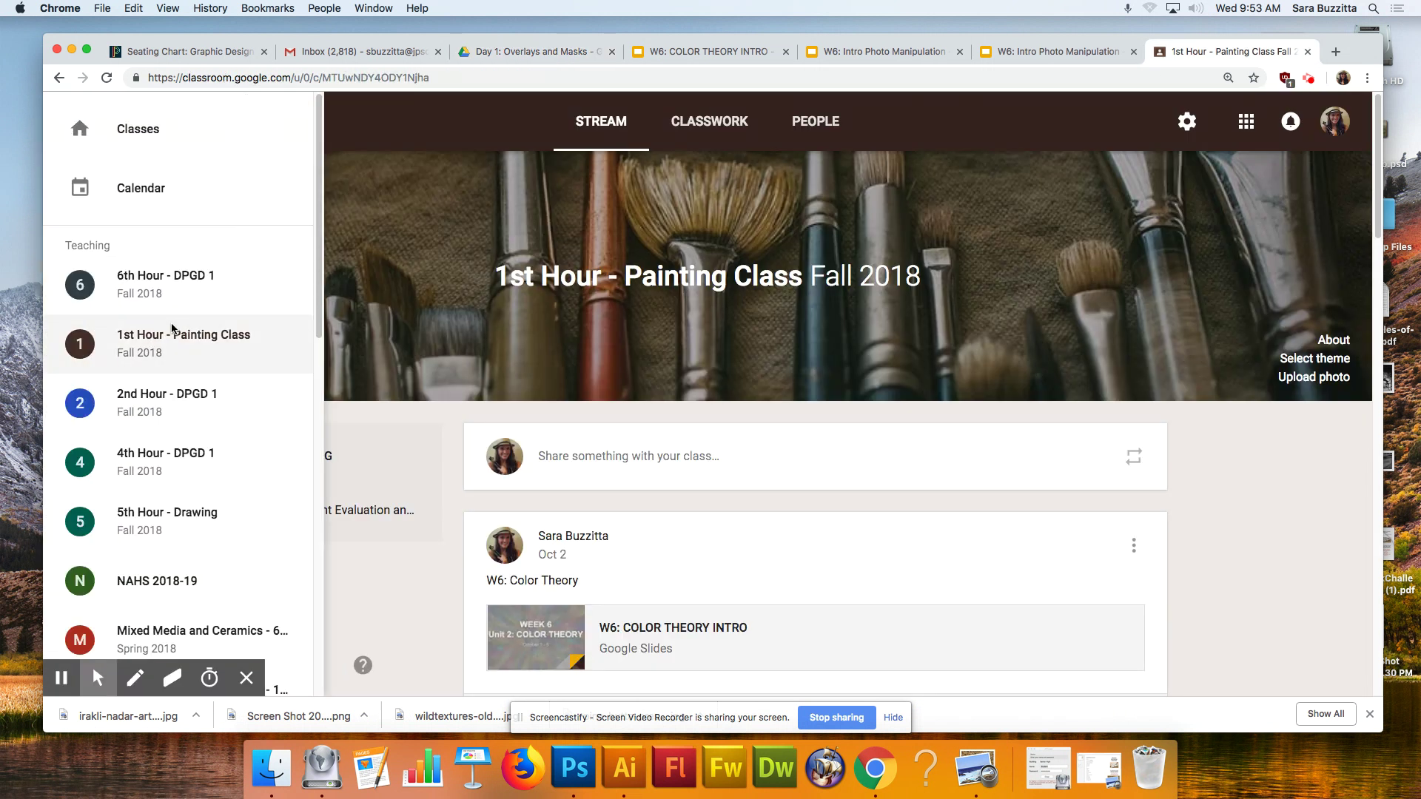
{"action": "left_click", "coordinate": [168, 400]}
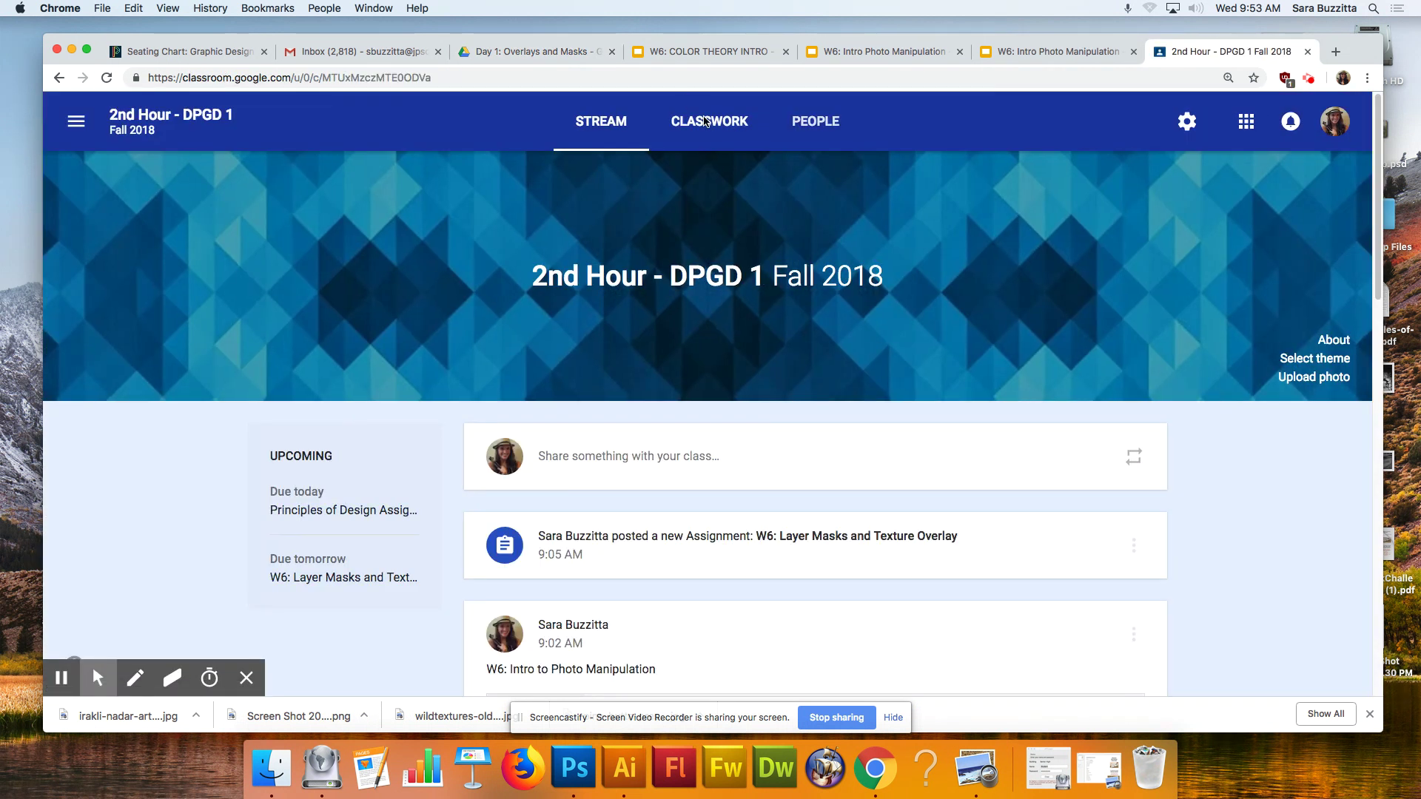
{"action": "left_click", "coordinate": [709, 120]}
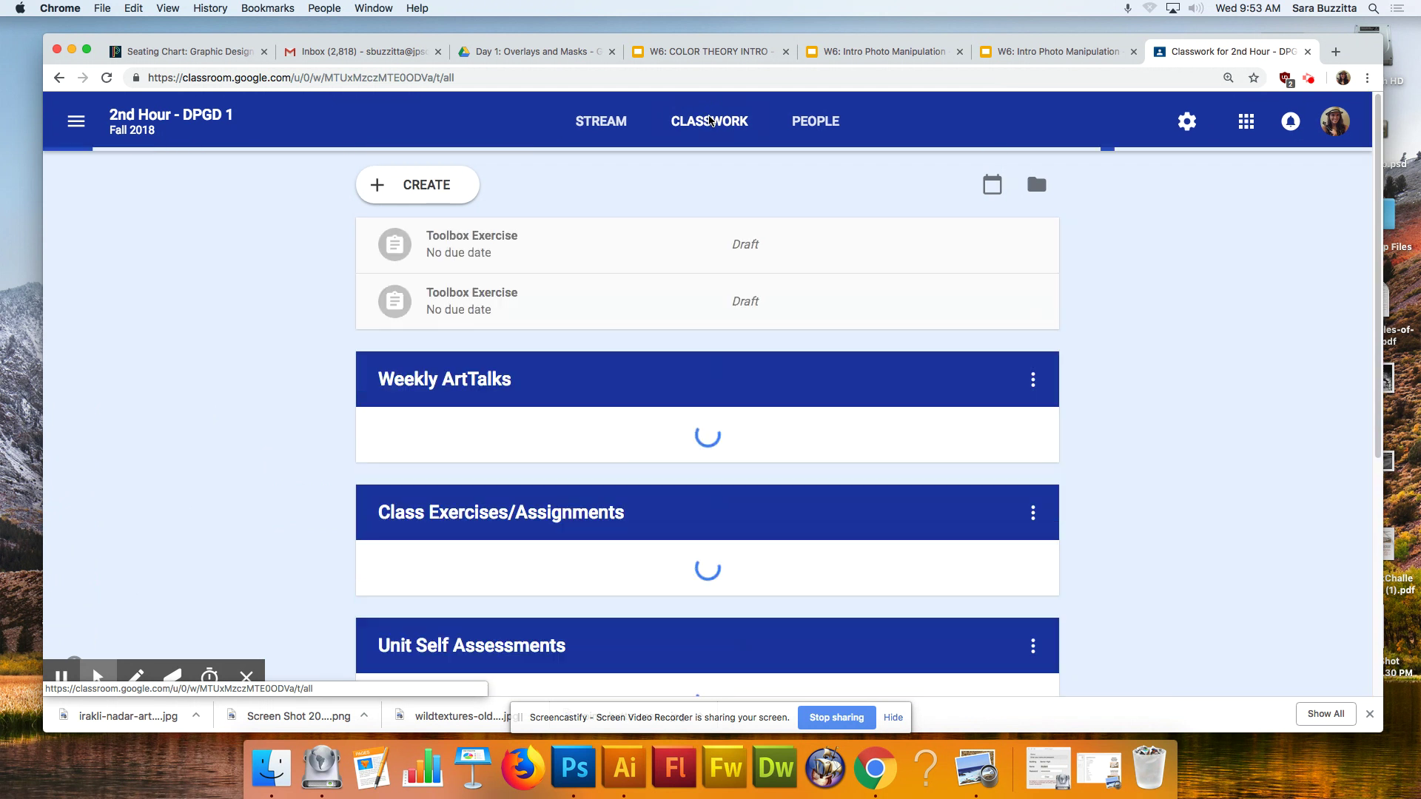